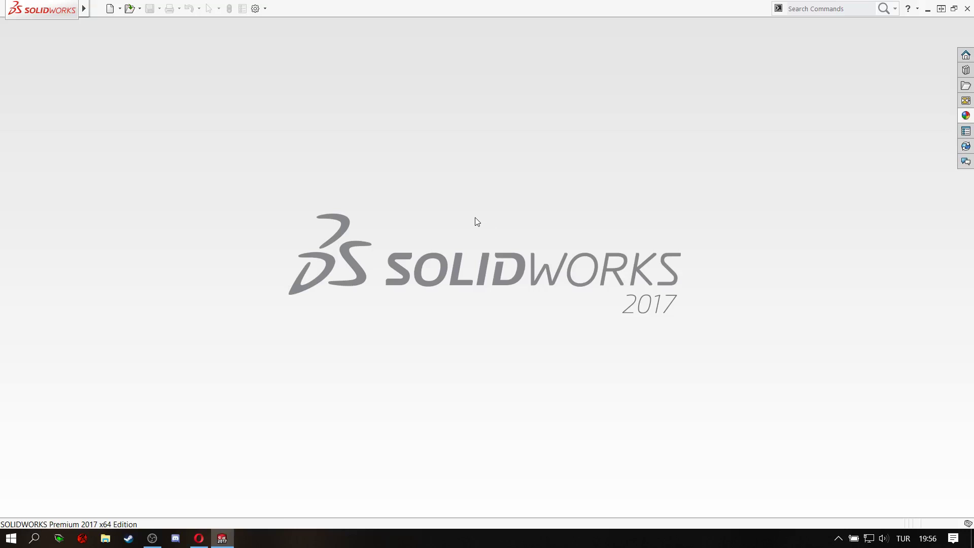
Create a new blank Part document from the File menu
mouse_move(41, 10)
left_click(96, 8)
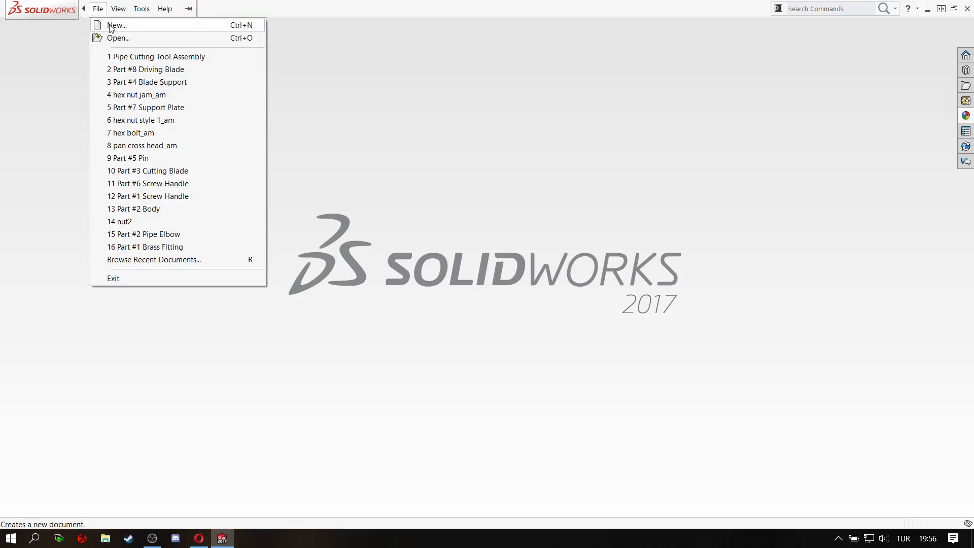
left_click(109, 24)
left_click(409, 398)
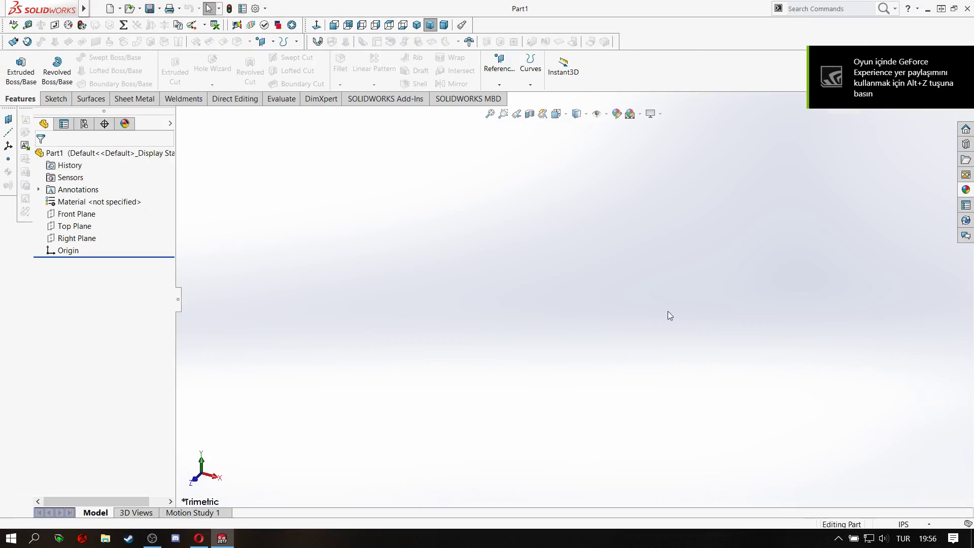
Switch document units to MMGS and open a sketch on the Right Plane
left_click(906, 524)
left_click(893, 478)
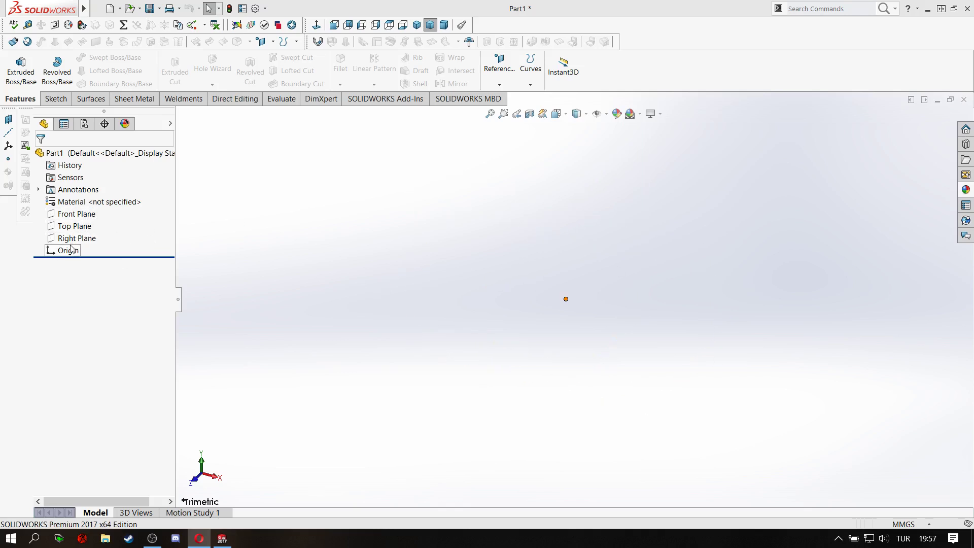
left_click(79, 219)
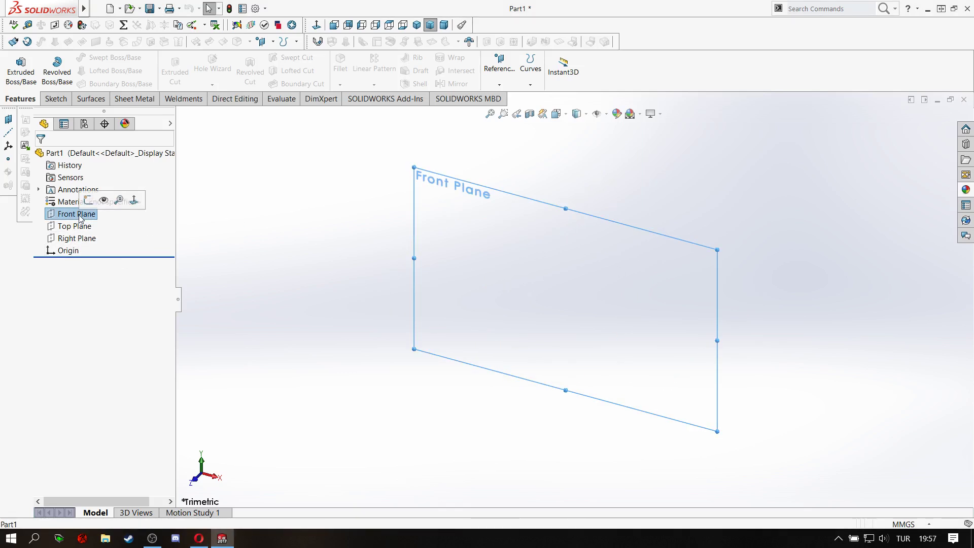
left_click(76, 238)
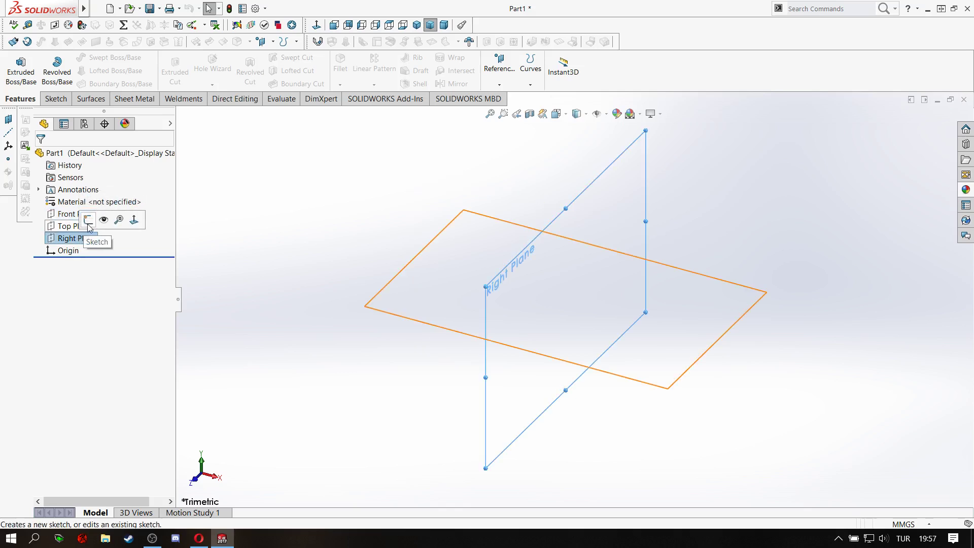
left_click(87, 223)
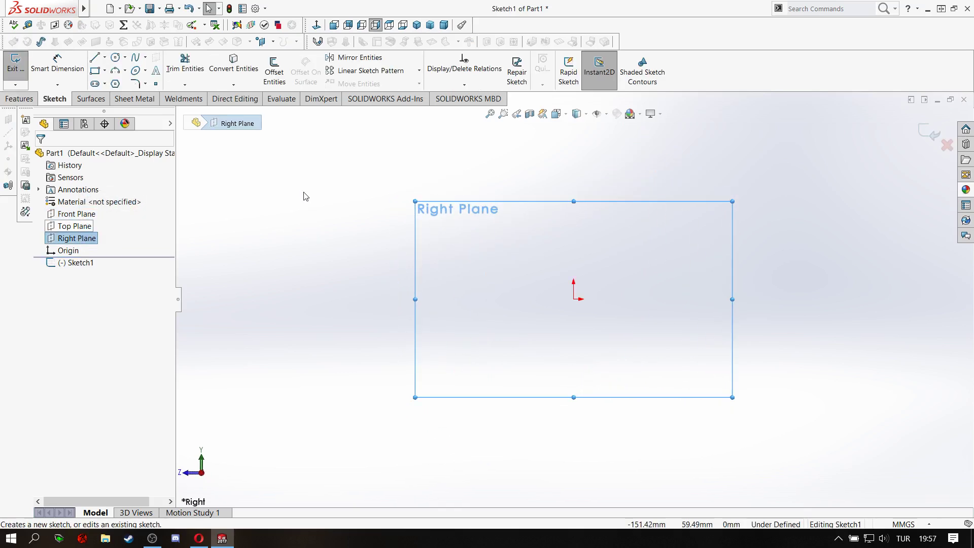
Draw the long vertical line down from the origin and the first lower steps
left_click(95, 58)
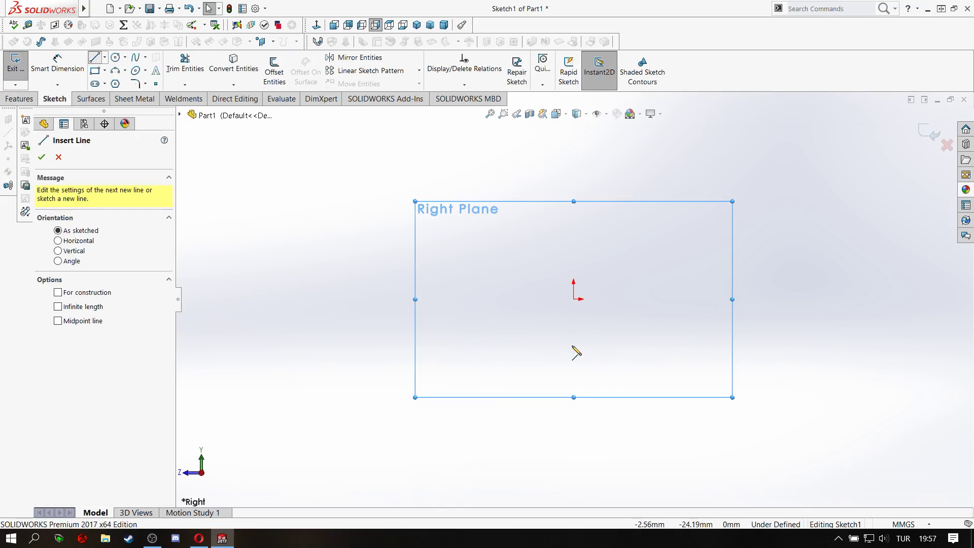
left_click(574, 300)
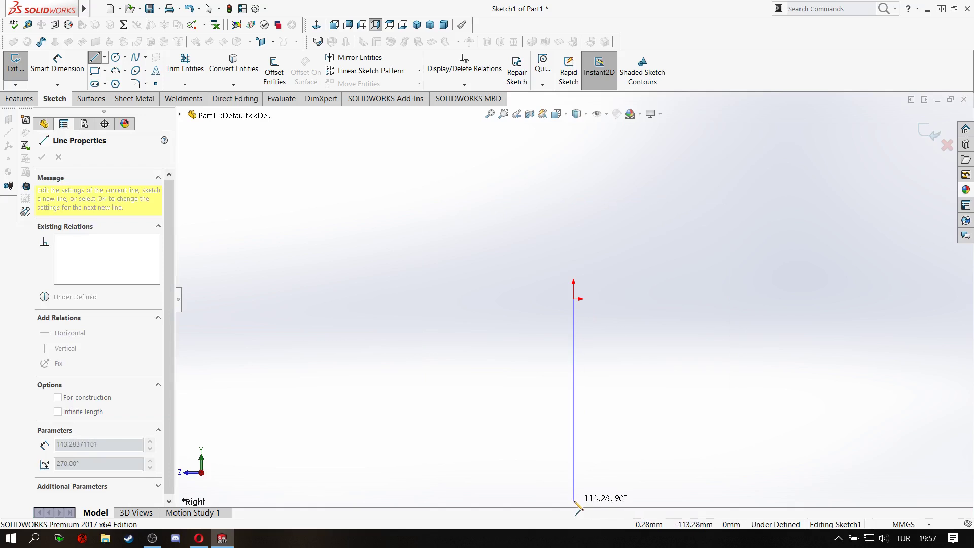
left_click(574, 503)
scroll(579, 503, "down", 3)
scroll(580, 497, "down", 3)
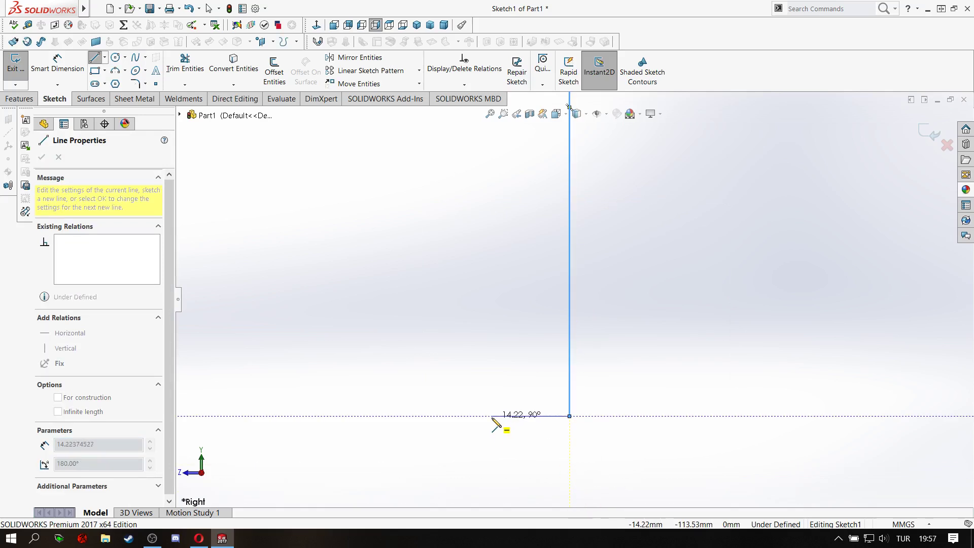
left_click(489, 416)
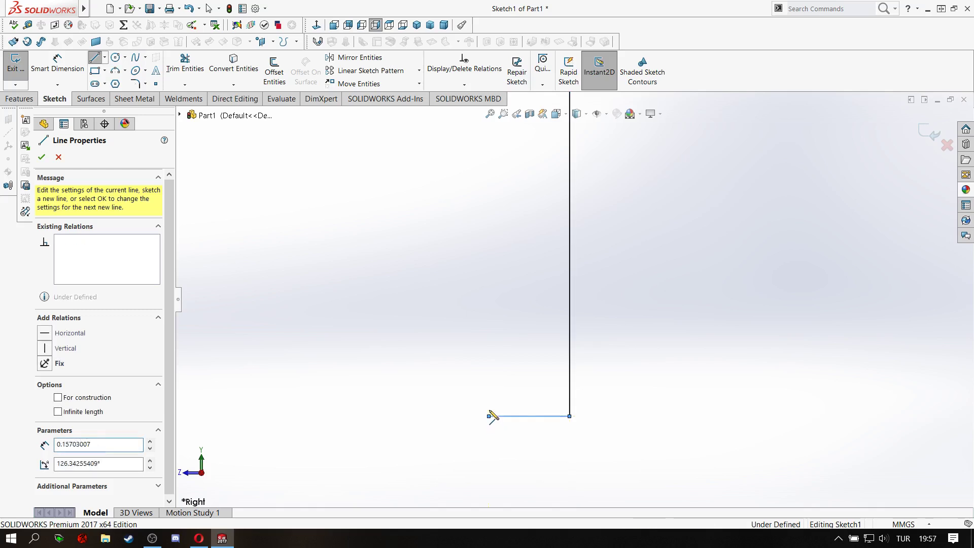
left_click(488, 388)
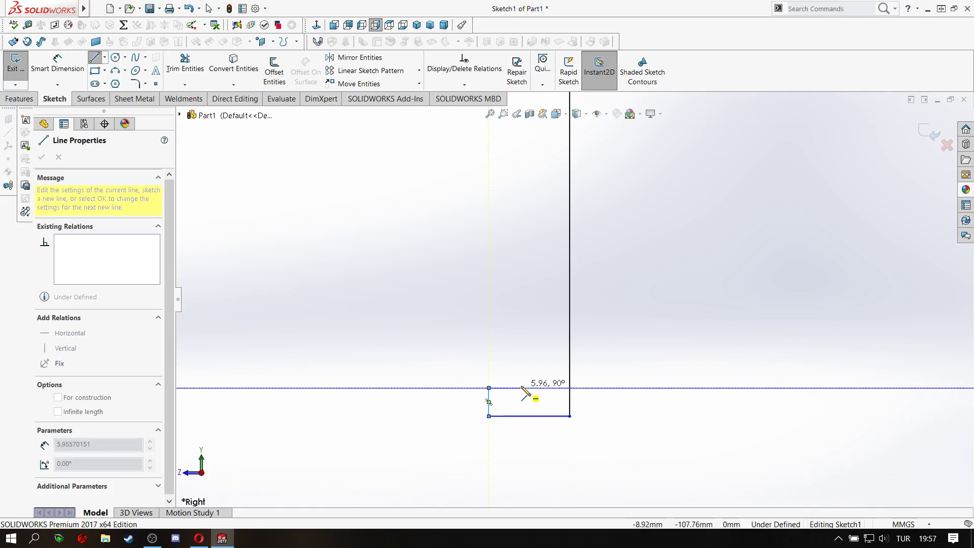
left_click(521, 388)
left_click(521, 356)
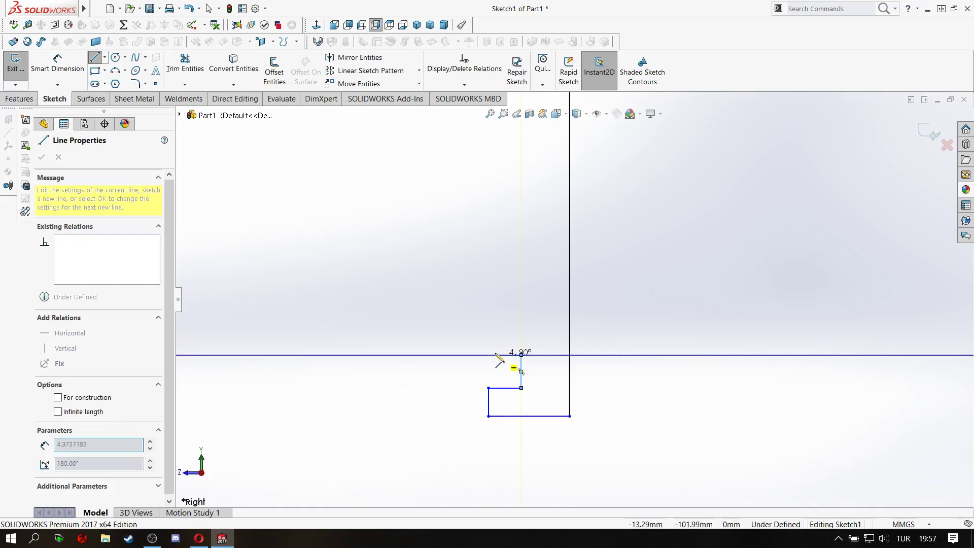
Finish the stepped outline with a tall vertical line, then end line drawing
left_click(489, 354)
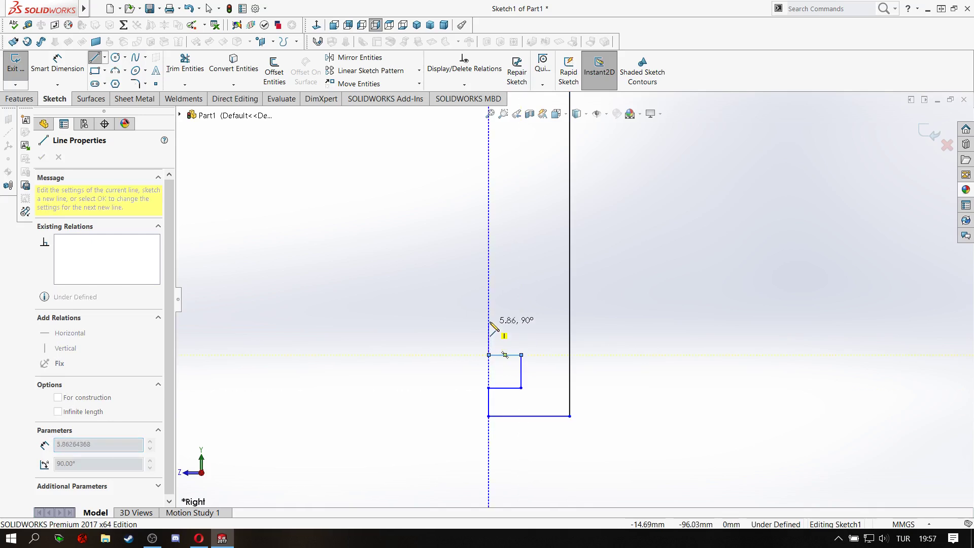
left_click(491, 321)
left_click(464, 321)
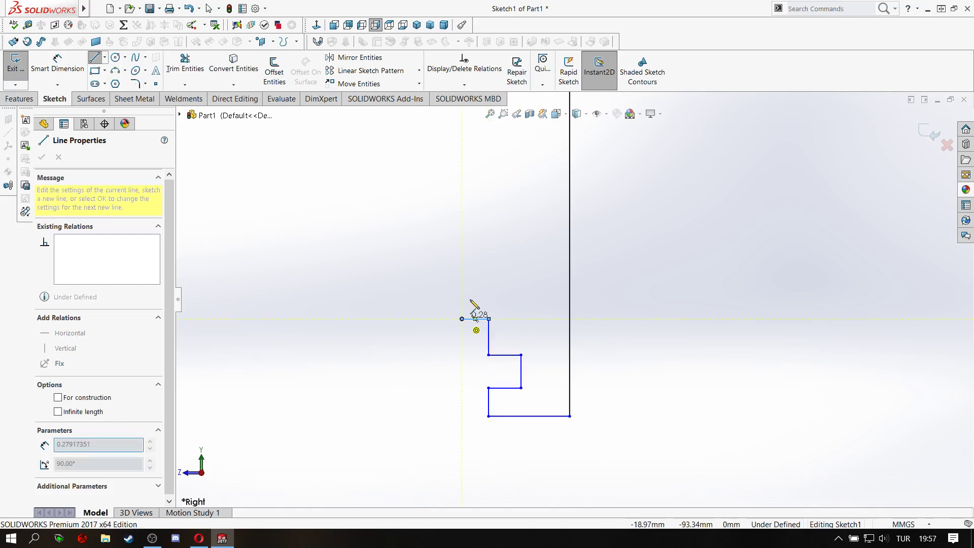
scroll(470, 318, "up", 2)
scroll(503, 219, "up", 2)
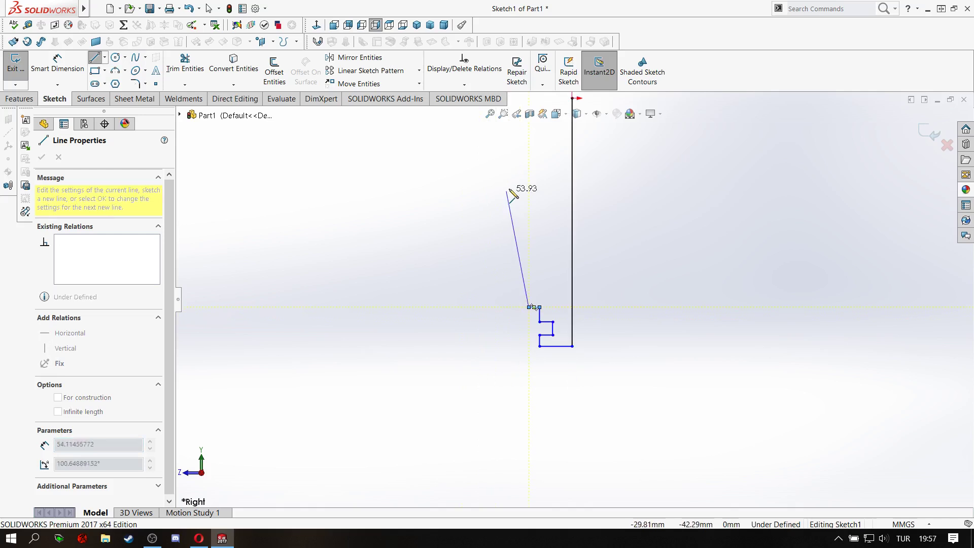
left_click(545, 187)
right_click(450, 200)
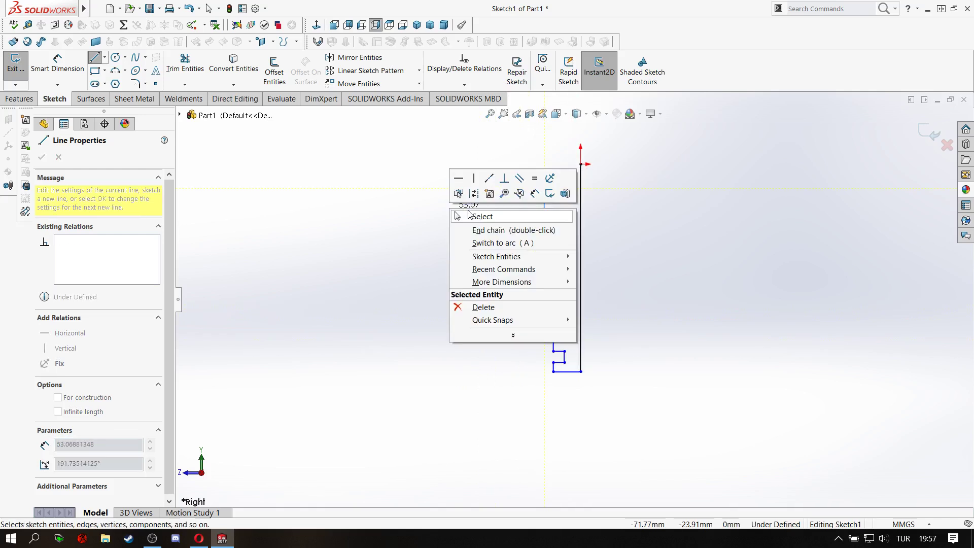
left_click(467, 215)
left_click(57, 63)
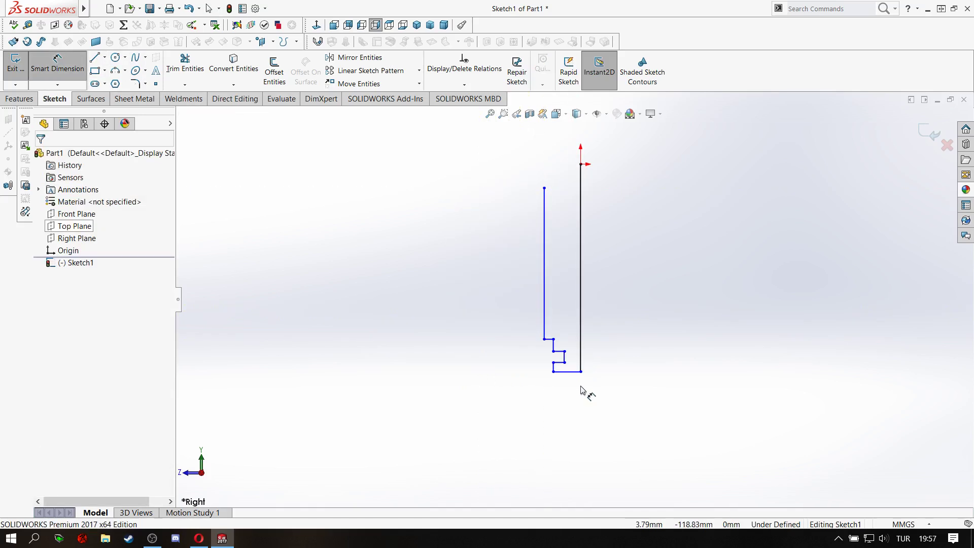
Dimension the bottom line of the profile to 9 mm
scroll(560, 382, "down", 2)
scroll(629, 327, "down", 4)
scroll(629, 327, "down", 2)
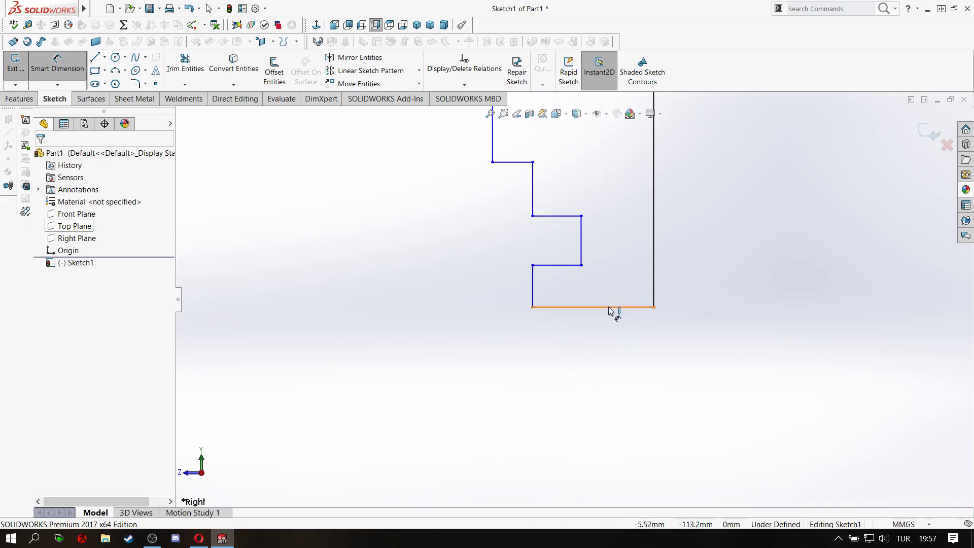
left_click(610, 308)
left_click(598, 345)
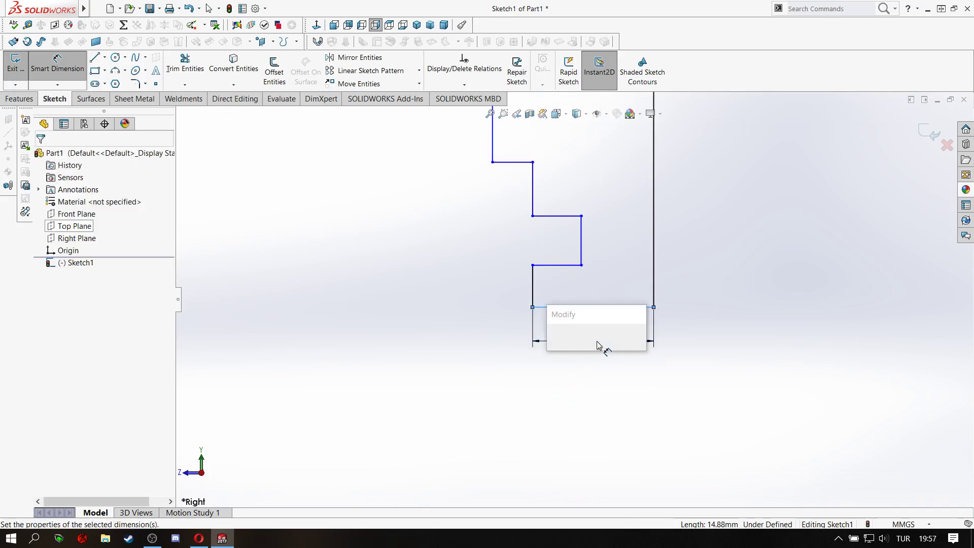
type("9")
key("Return")
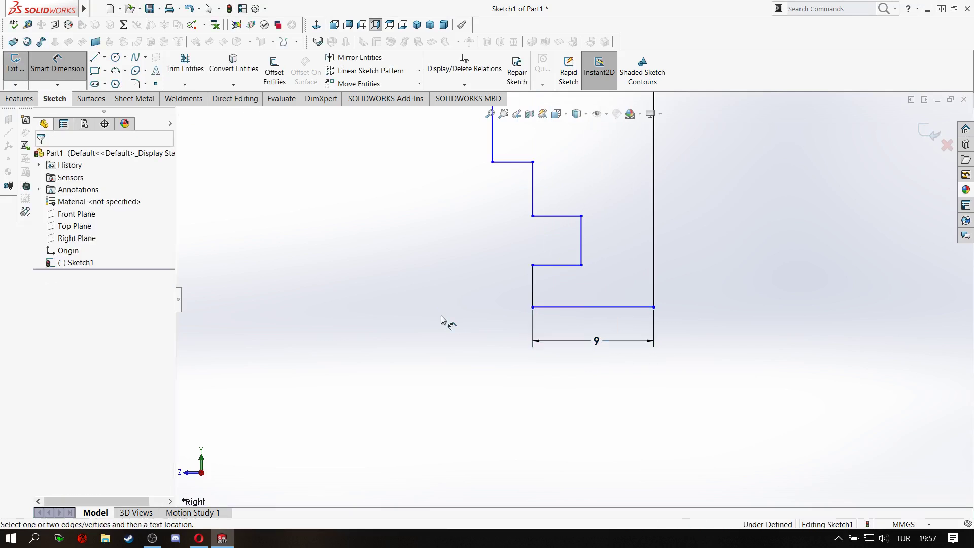
Set the step width between the inner and right lines to 5 mm
left_click(582, 252)
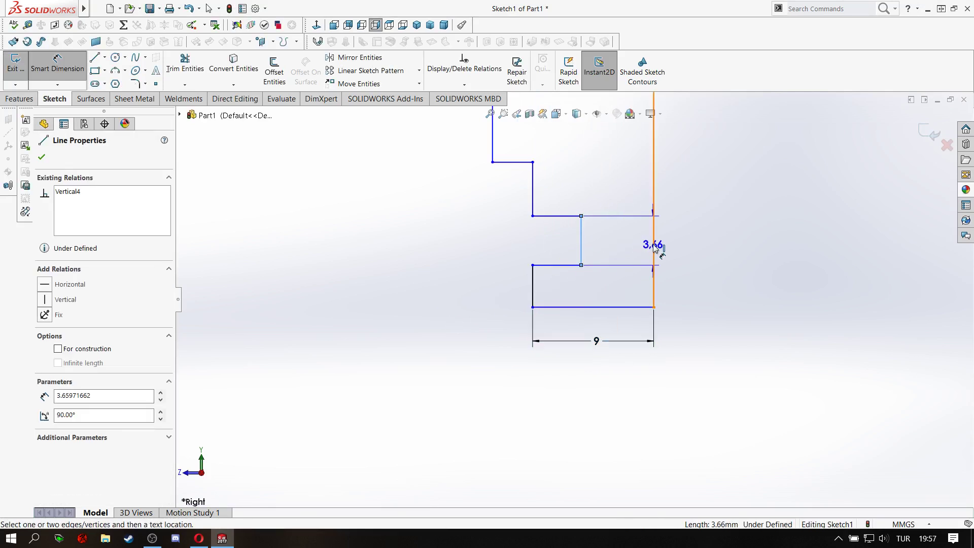
left_click(653, 245)
left_click(618, 246)
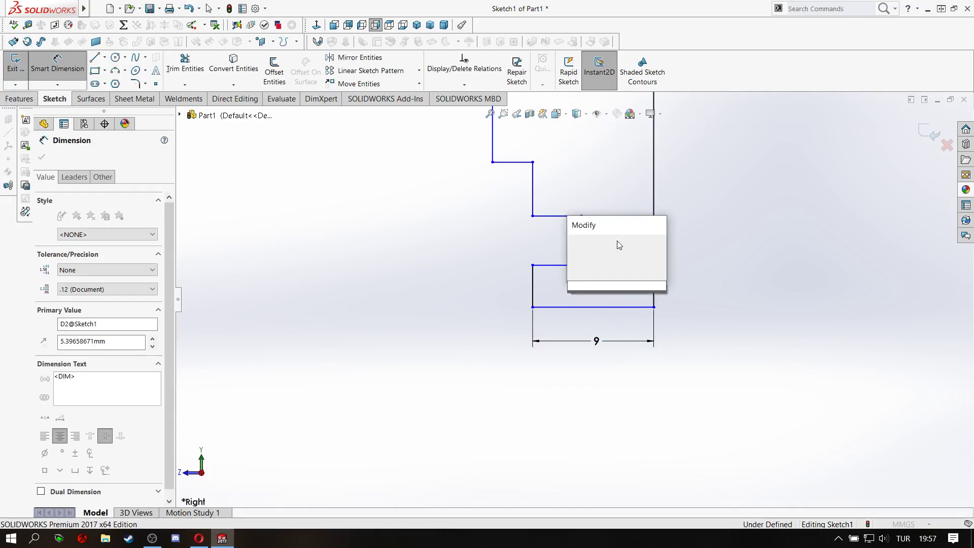
type("5")
key("Return")
key("z")
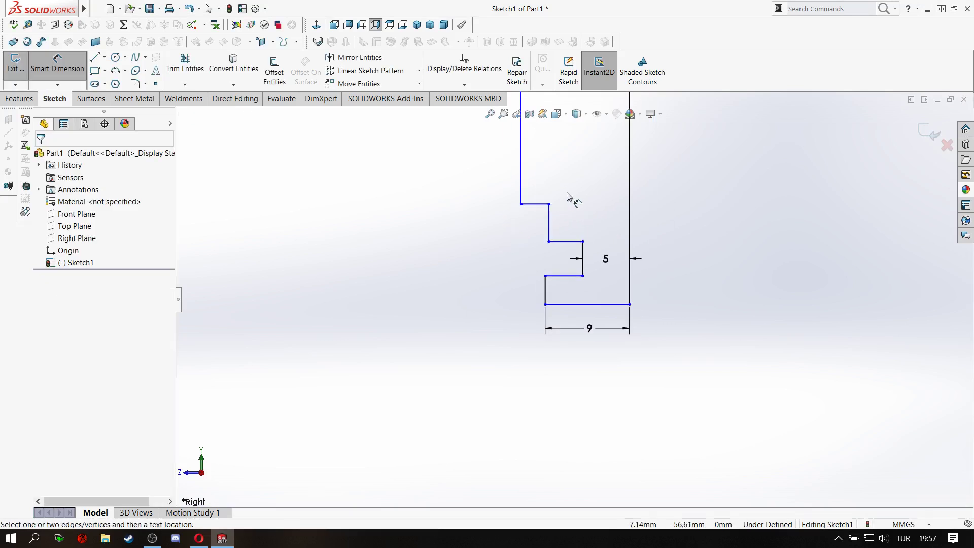
Dimension the distance from the upper-left line to the right line as 11 mm
left_click(552, 229)
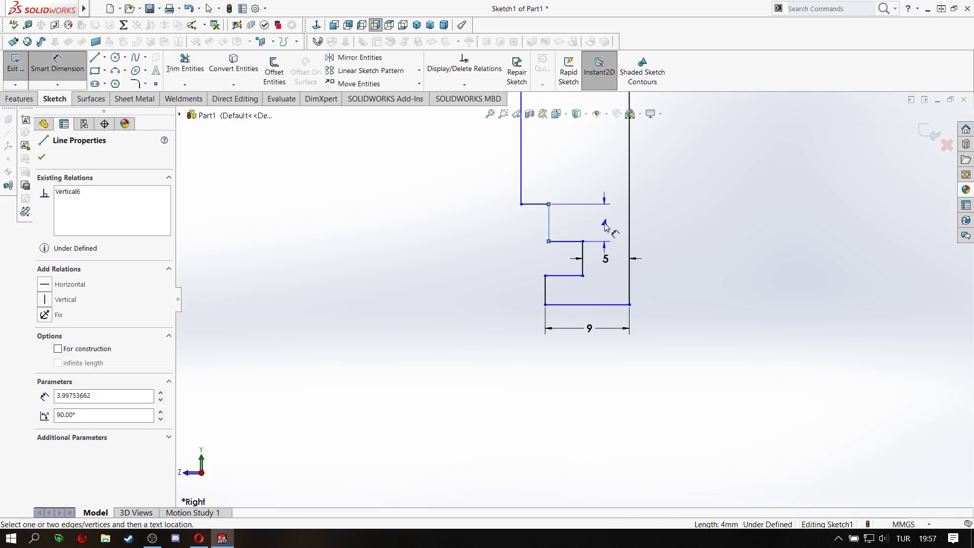
key("Escape")
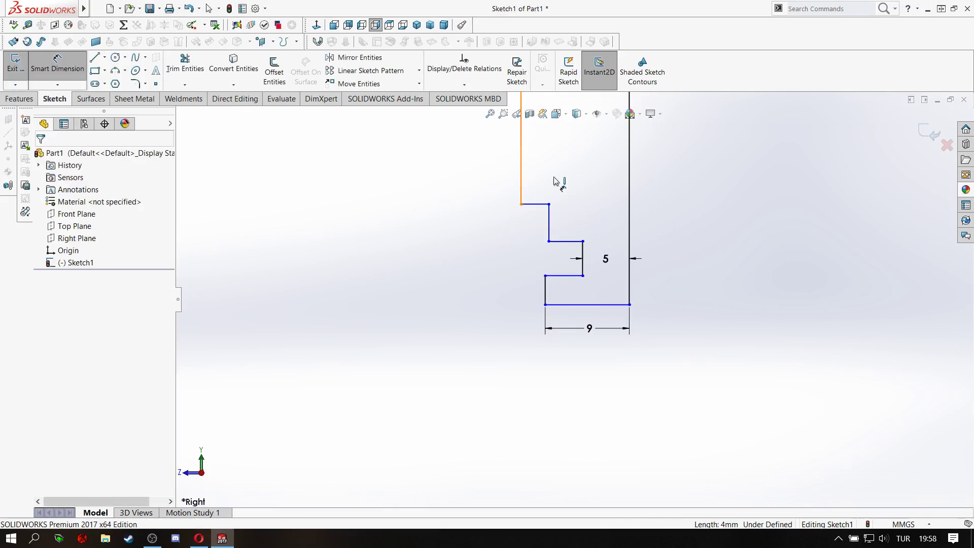
left_click(522, 180)
left_click(630, 184)
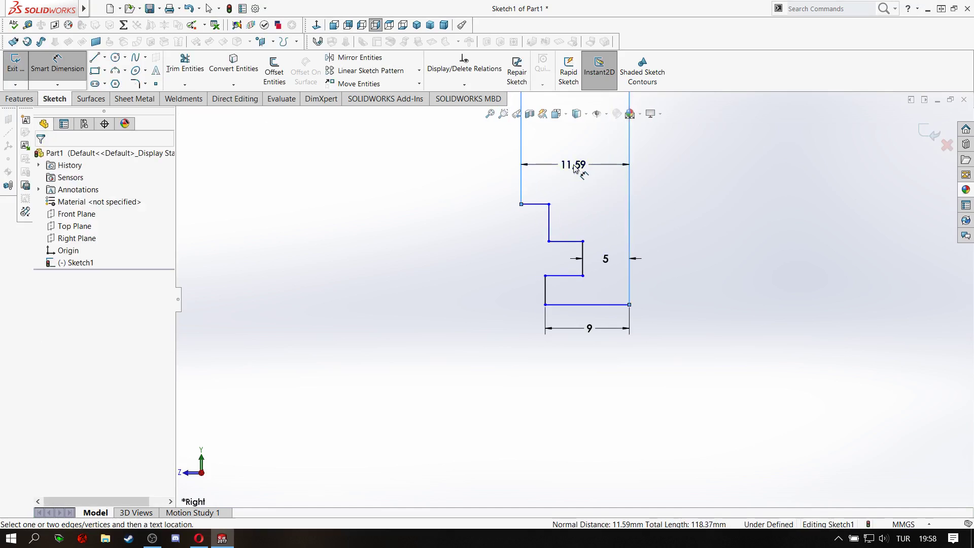
left_click(574, 164)
type("11")
key("Return")
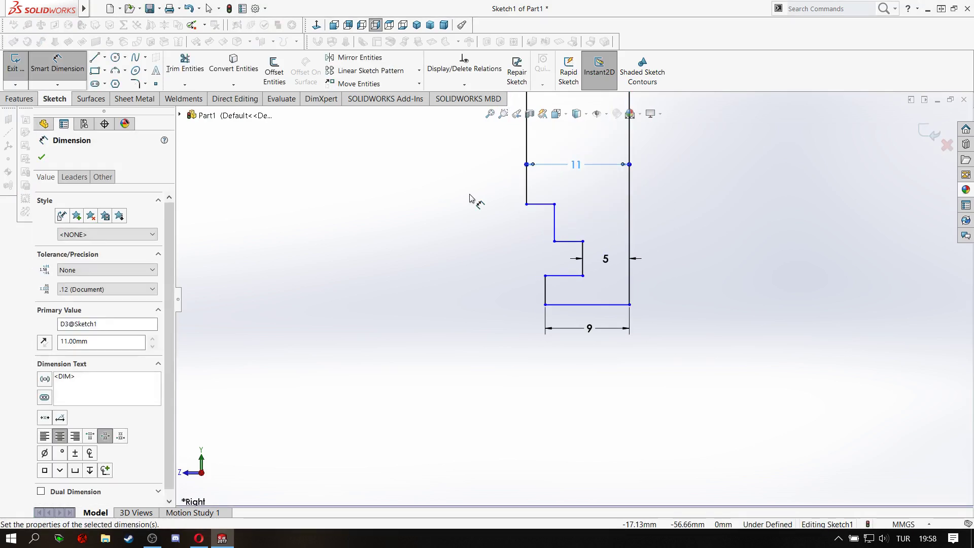
key("Escape")
Make the lowest vertical step 8 mm tall and exit Smart Dimension
left_click(546, 292)
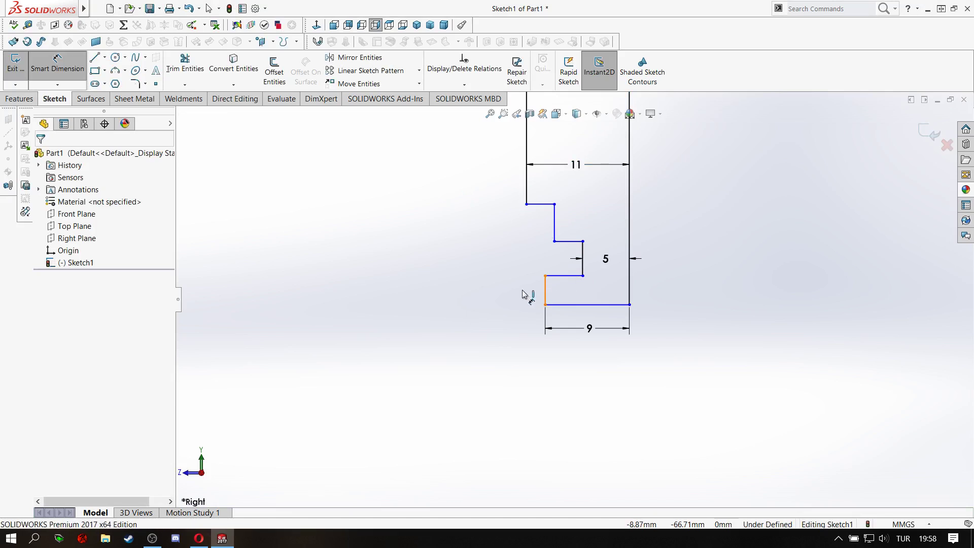
left_click(499, 290)
type("8")
key("Return")
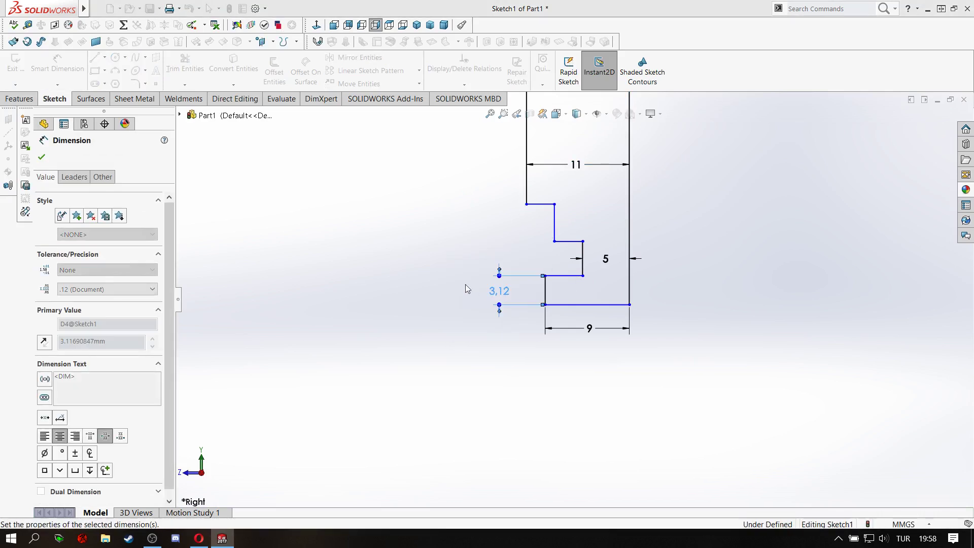
key("Escape")
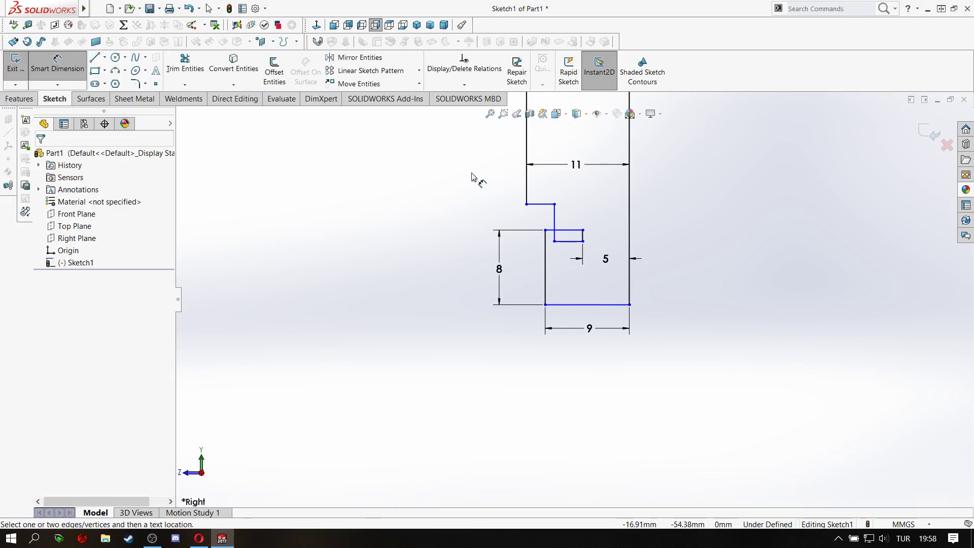
right_click(472, 177)
left_click(494, 205)
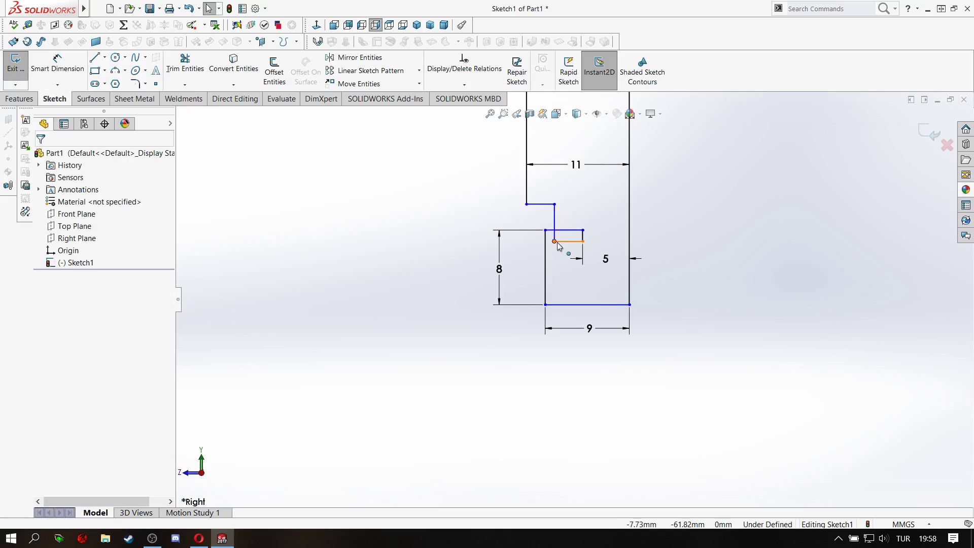
Drag a corner to form a new step and dimension its height 23 mm
left_click_drag(557, 243, 560, 216)
left_click(457, 231)
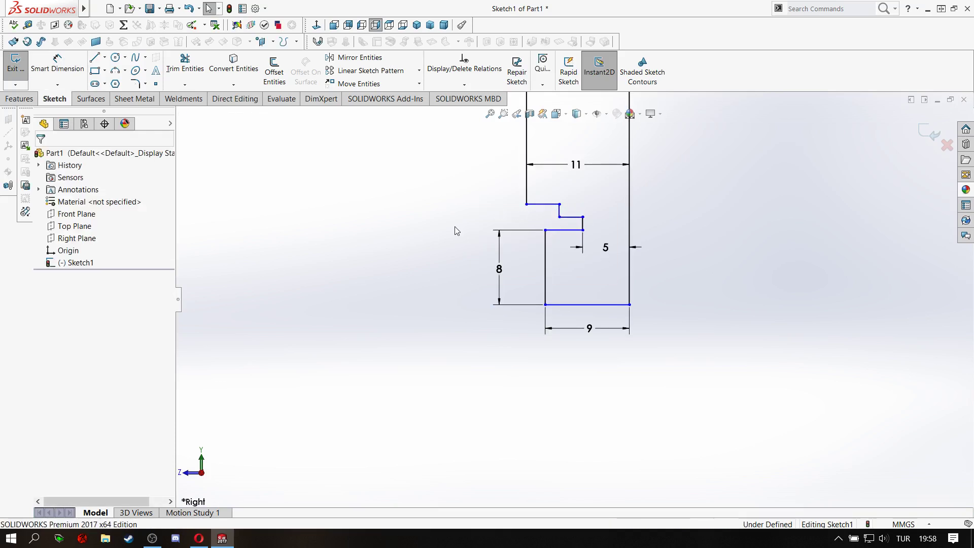
left_click(57, 64)
left_click(526, 205)
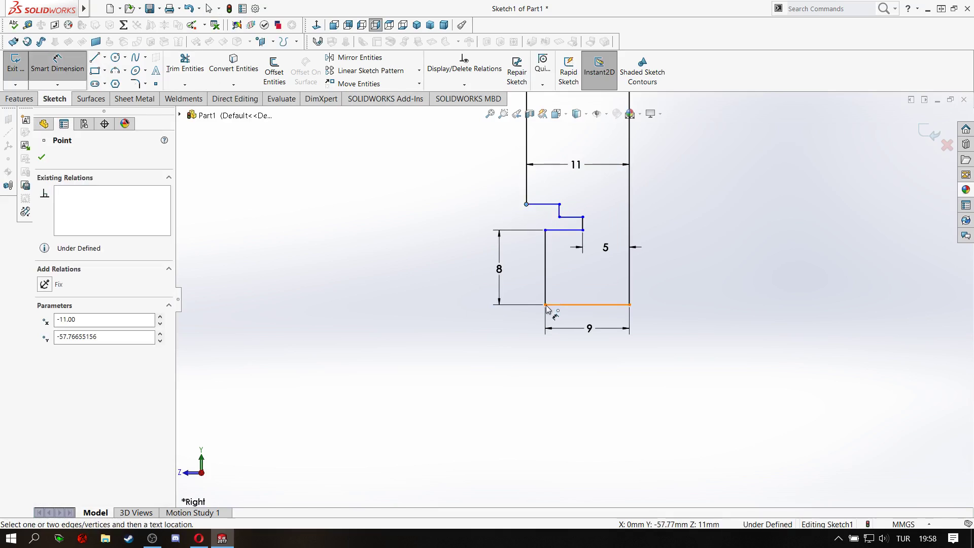
left_click(545, 305)
left_click(401, 257)
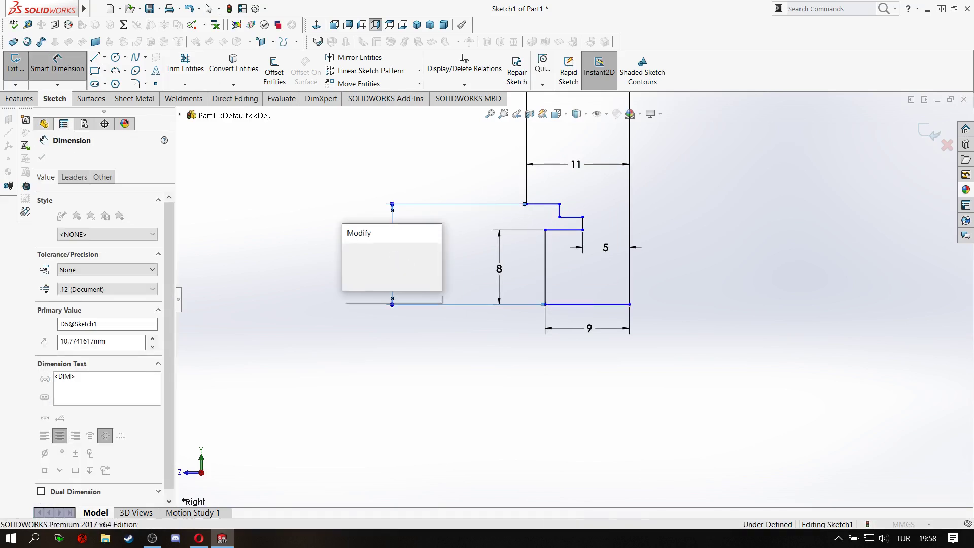
type("23")
key("Return")
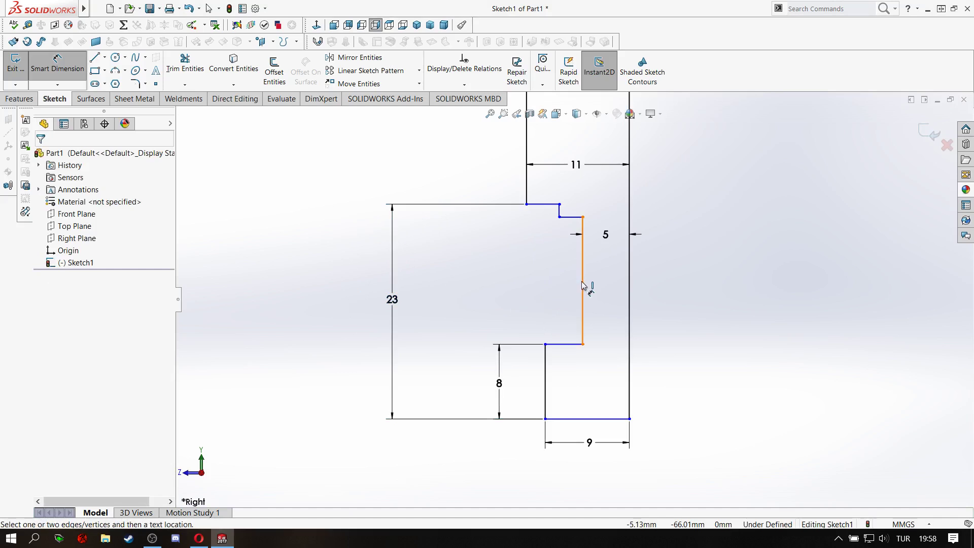
Give the step a 5 mm height and make its two vertical edges collinear
left_click(583, 287)
left_click(528, 285)
key("Return")
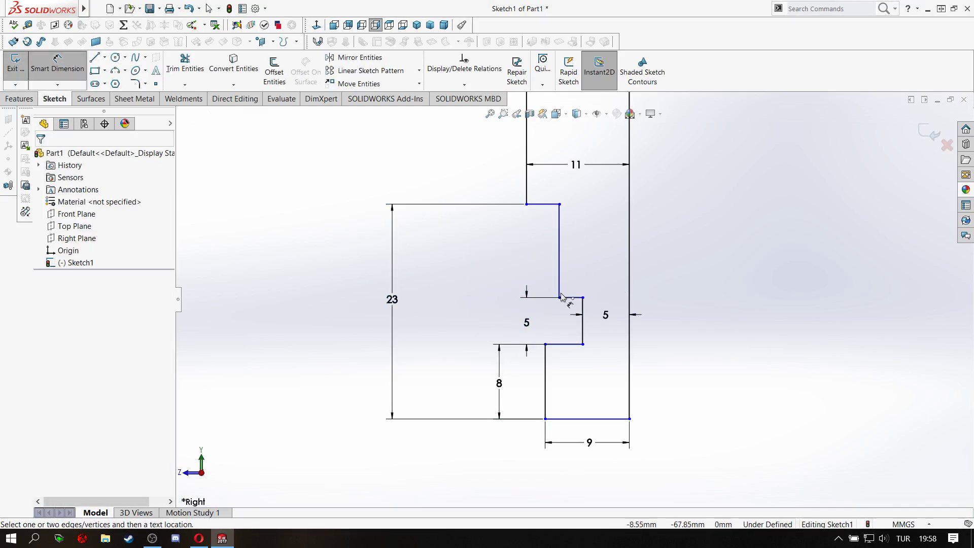
right_click(683, 285)
left_click(710, 314)
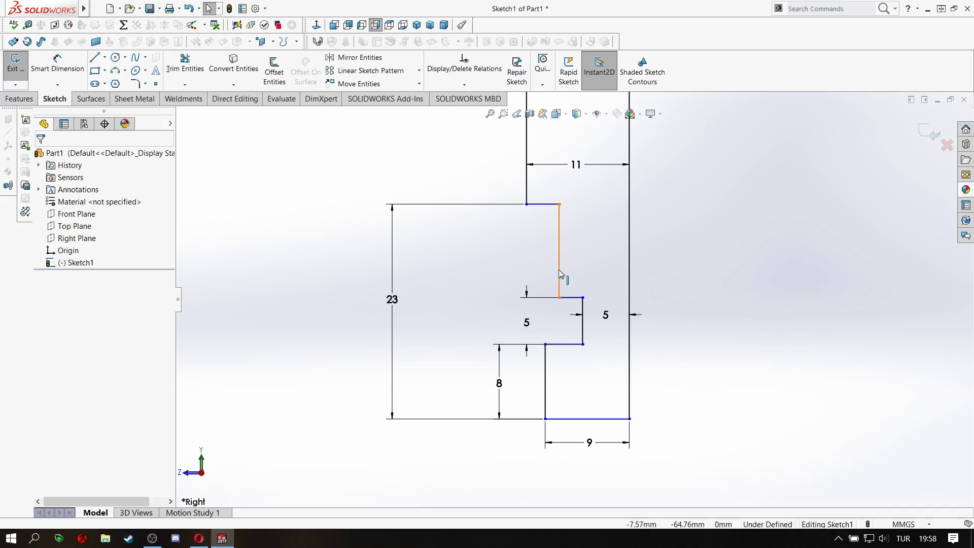
left_click(560, 274)
left_click(547, 371, "ctrl")
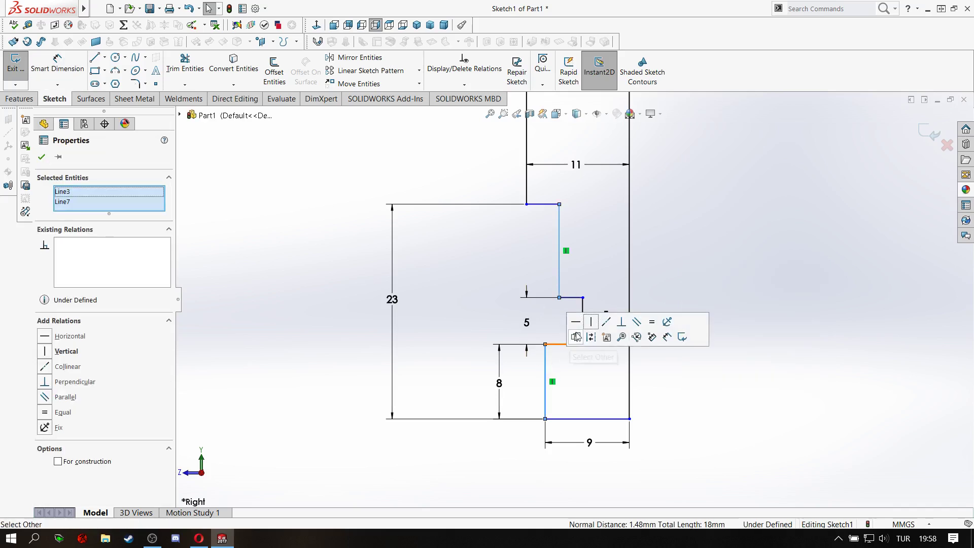
left_click(704, 256)
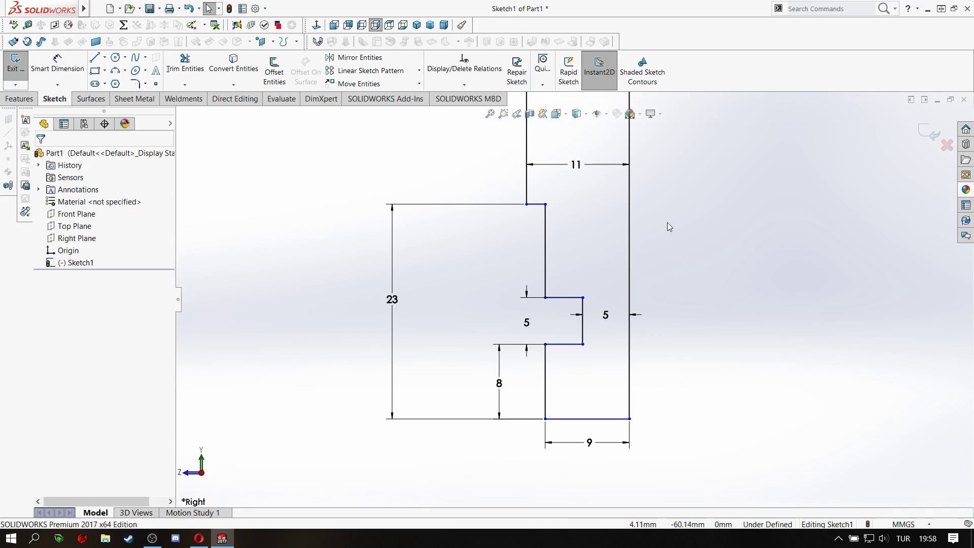
Dimension the long right edge of the profile to 160 mm
scroll(667, 222, "up", 3)
scroll(661, 214, "up", 1)
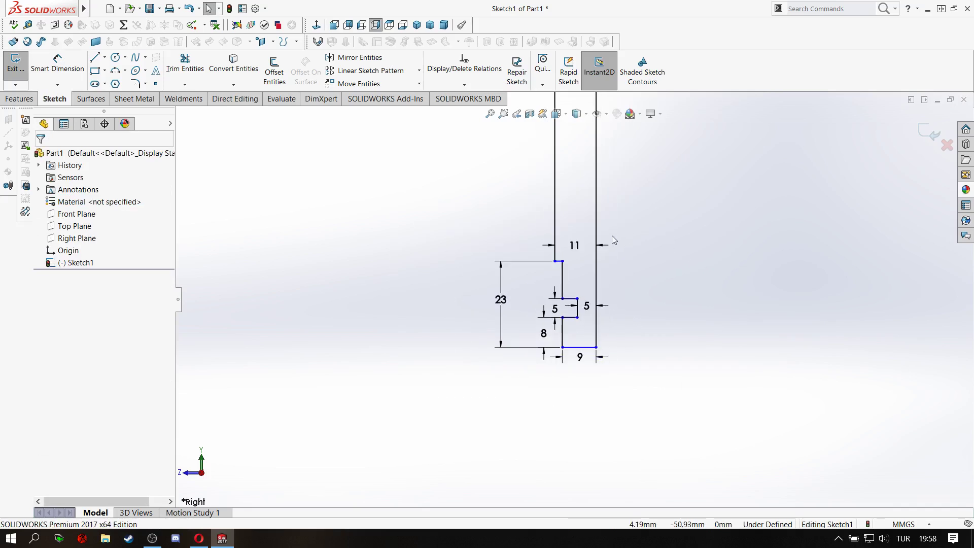
left_click(596, 202)
left_click(715, 177)
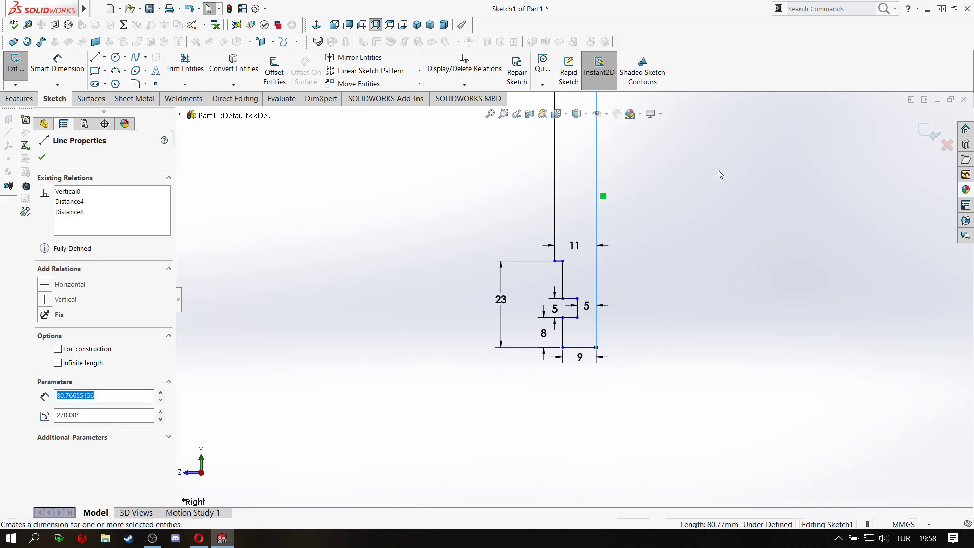
left_click(693, 183)
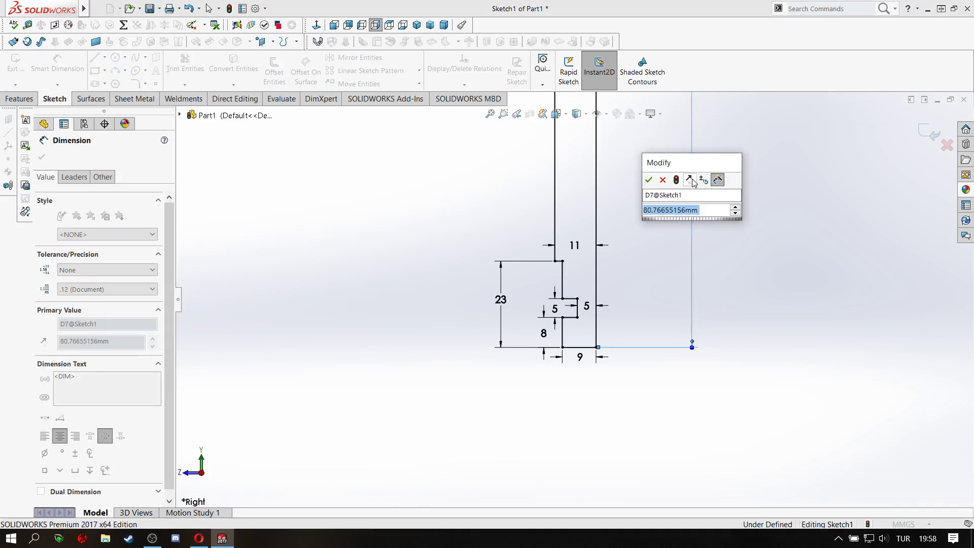
type("160")
key("Return")
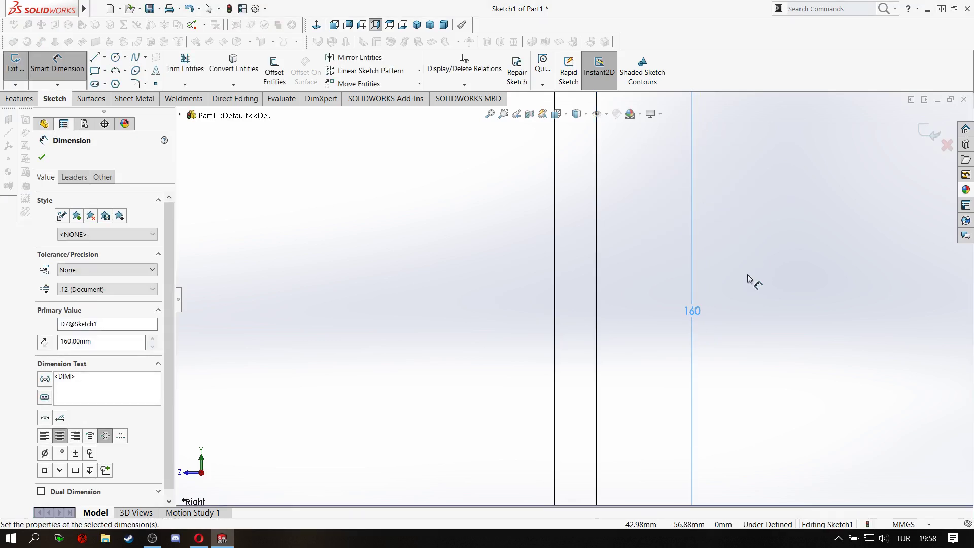
Reposition the 11 mm width dimension and leave dimensioning
scroll(565, 192, "down", 2)
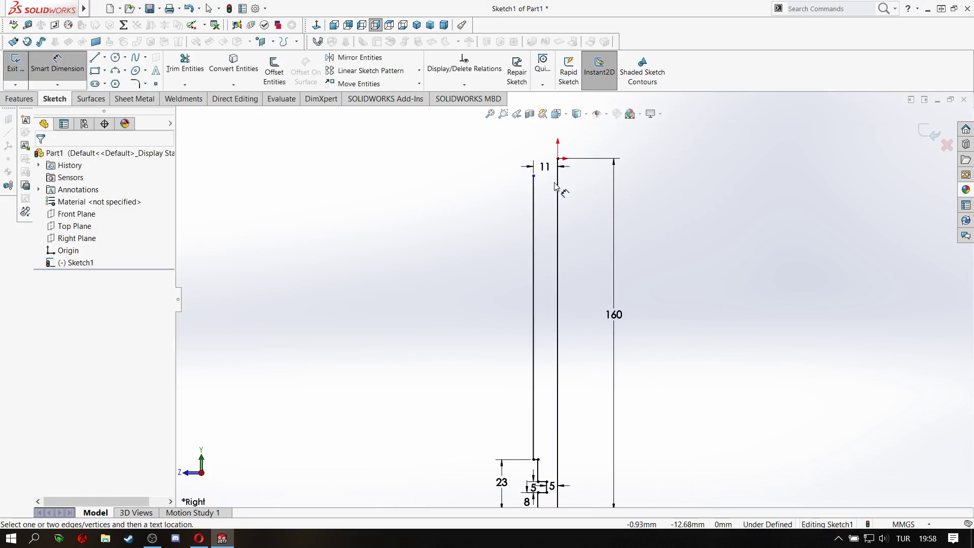
scroll(544, 192, "down", 2)
left_click(548, 238)
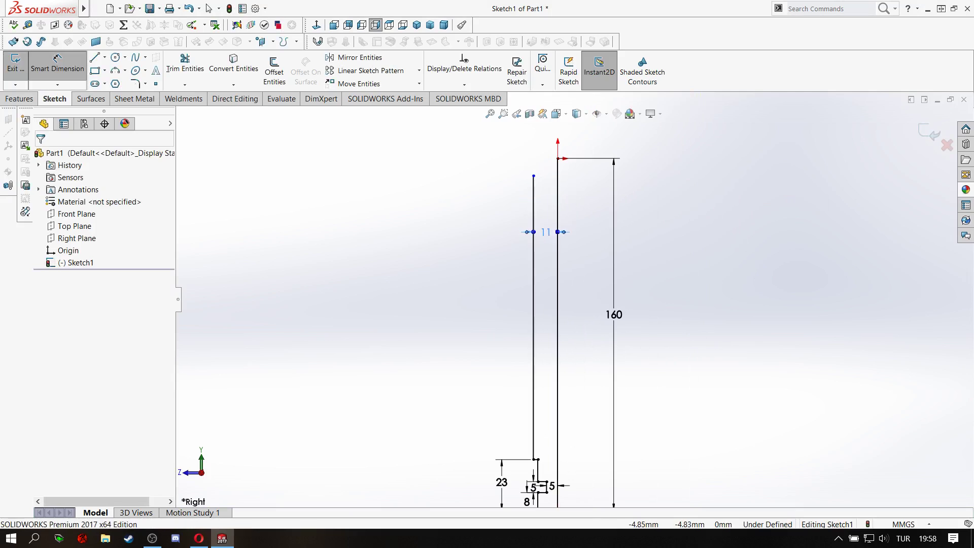
scroll(496, 256, "up", 2)
right_click(509, 213)
left_click(520, 244)
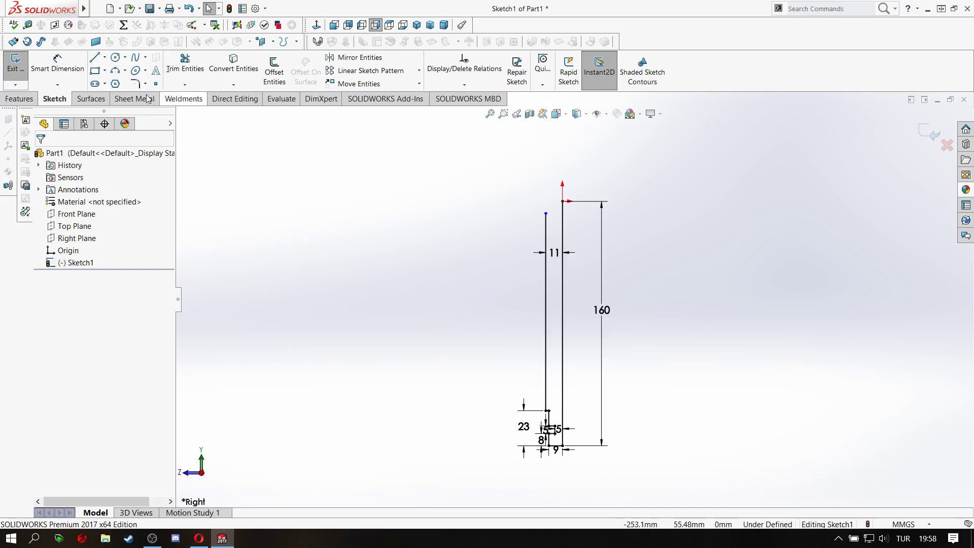
left_click(127, 72)
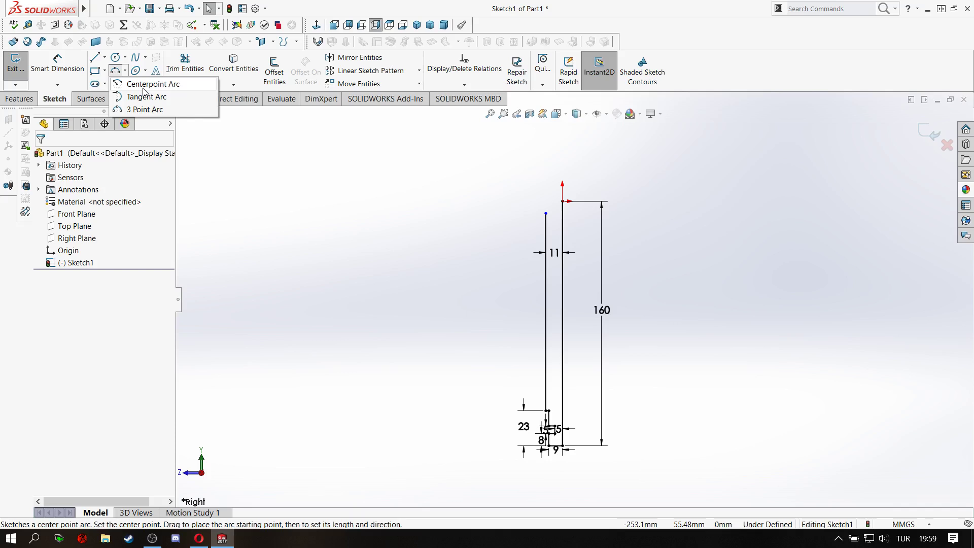
Draw a centrepoint arc centred on the top line's endpoint
left_click(144, 87)
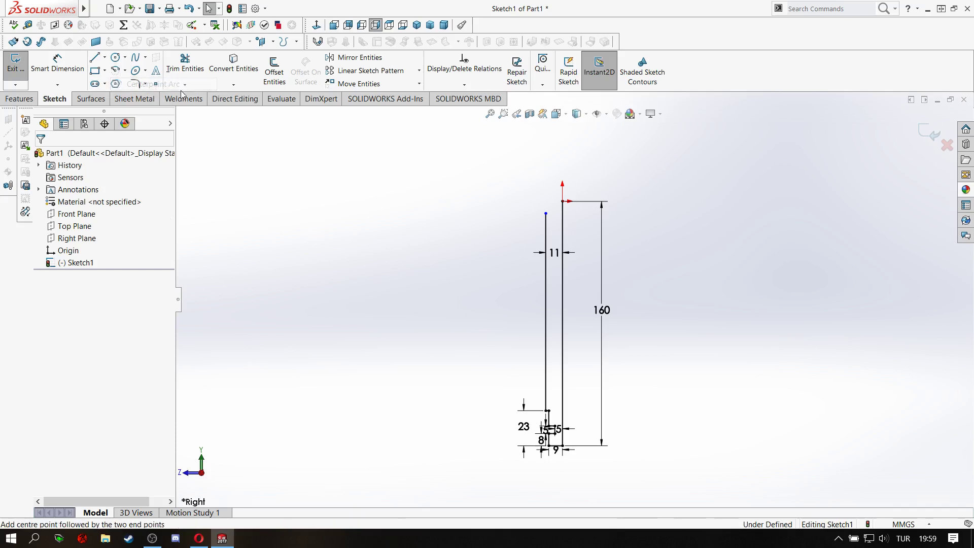
left_click(562, 202)
scroll(563, 208, "down", 3)
scroll(563, 213, "down", 2)
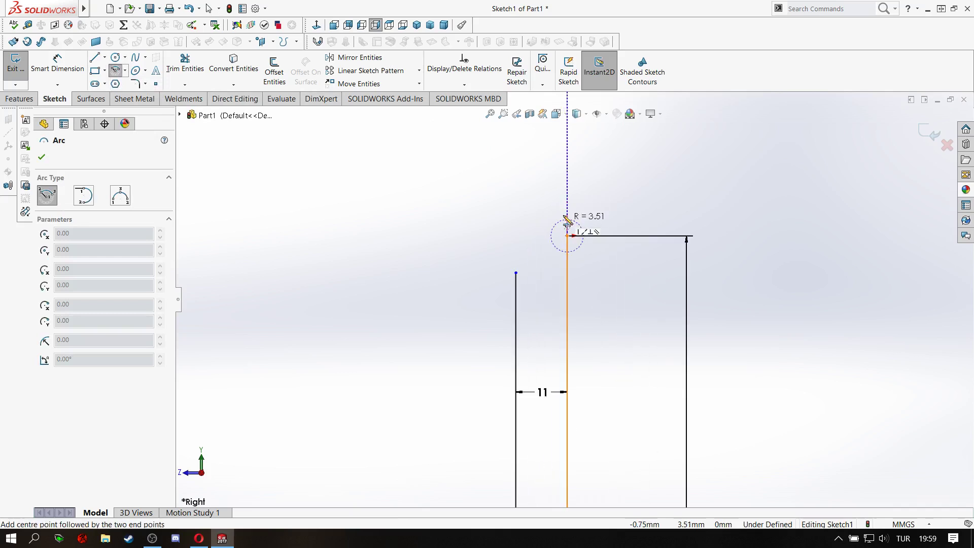
left_click(567, 284)
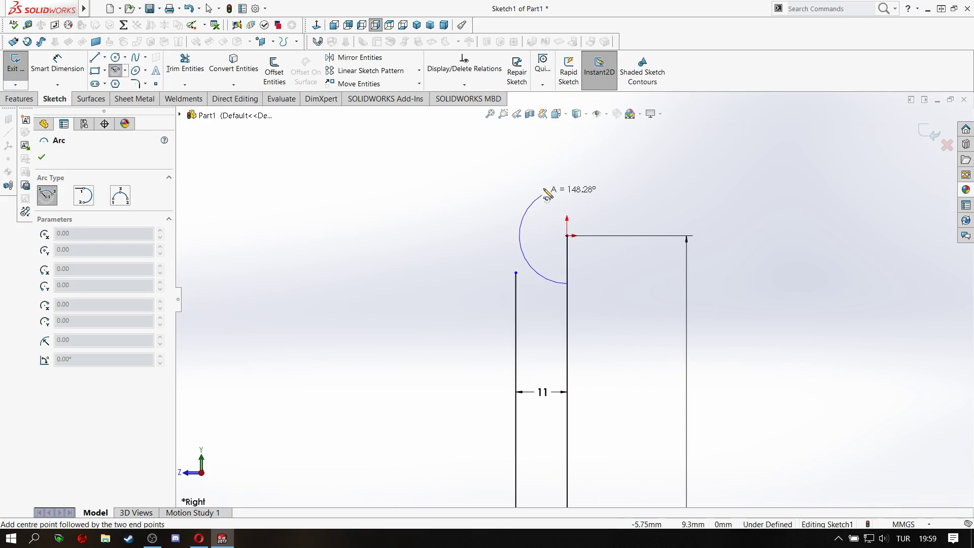
left_click(566, 188)
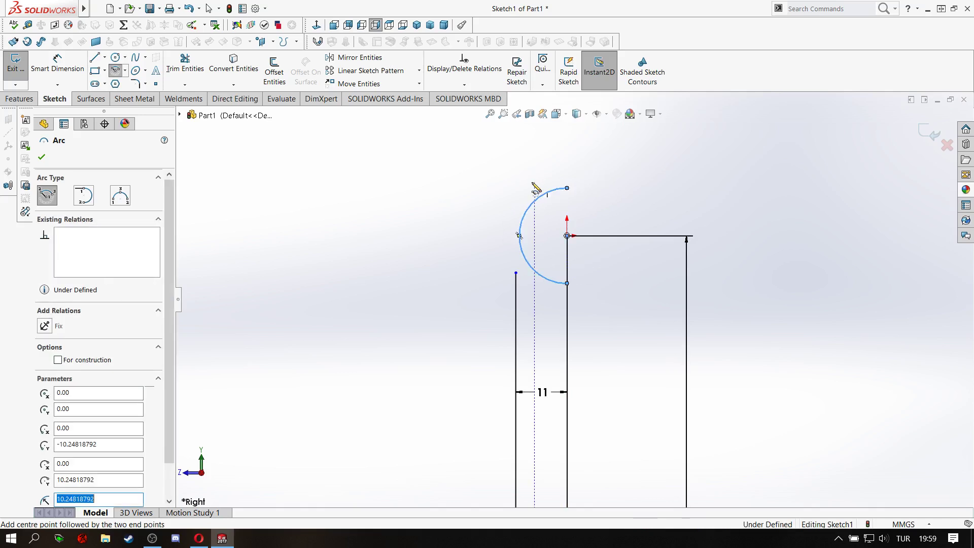
right_click(530, 188)
left_click(545, 194)
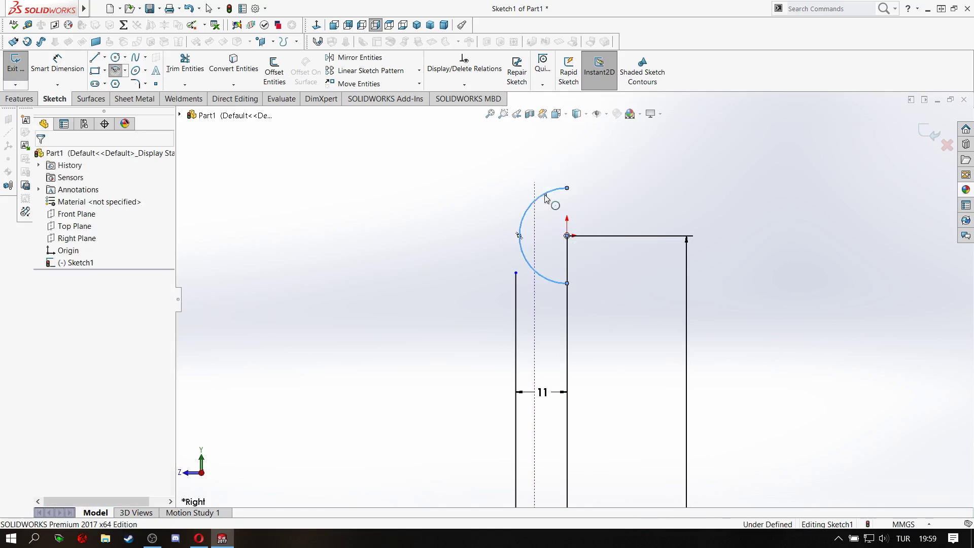
Dimension the new arc's radius to 6 mm
left_click(522, 217)
left_click(651, 195)
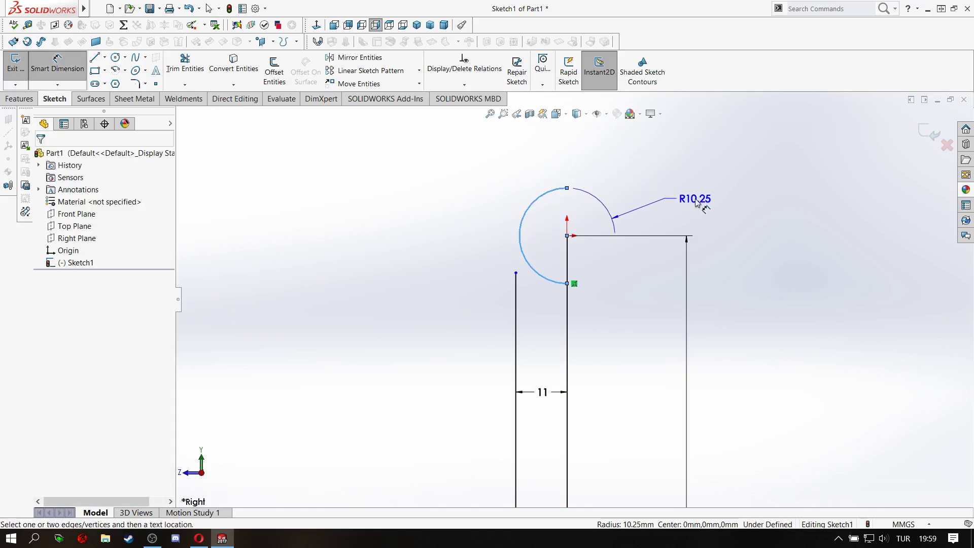
left_click(702, 201)
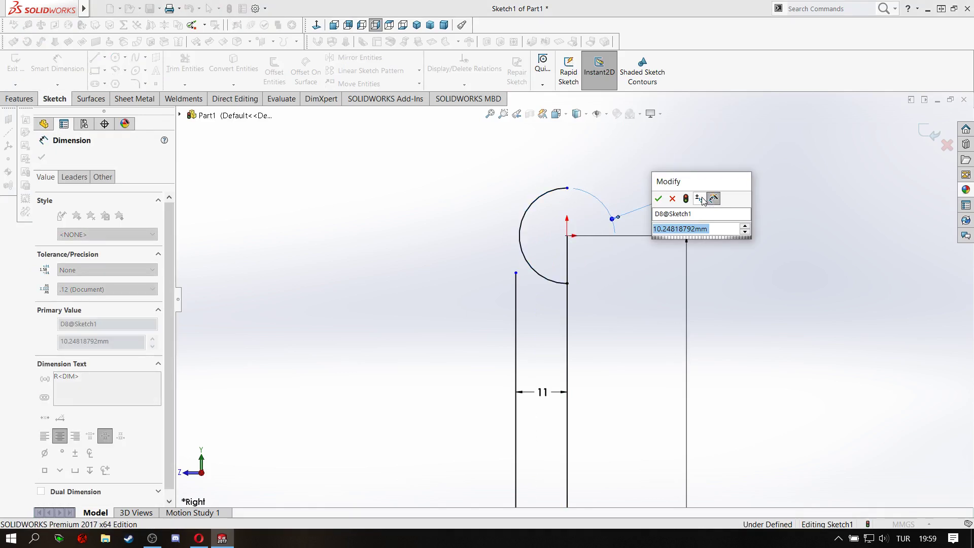
type("6")
key("Return")
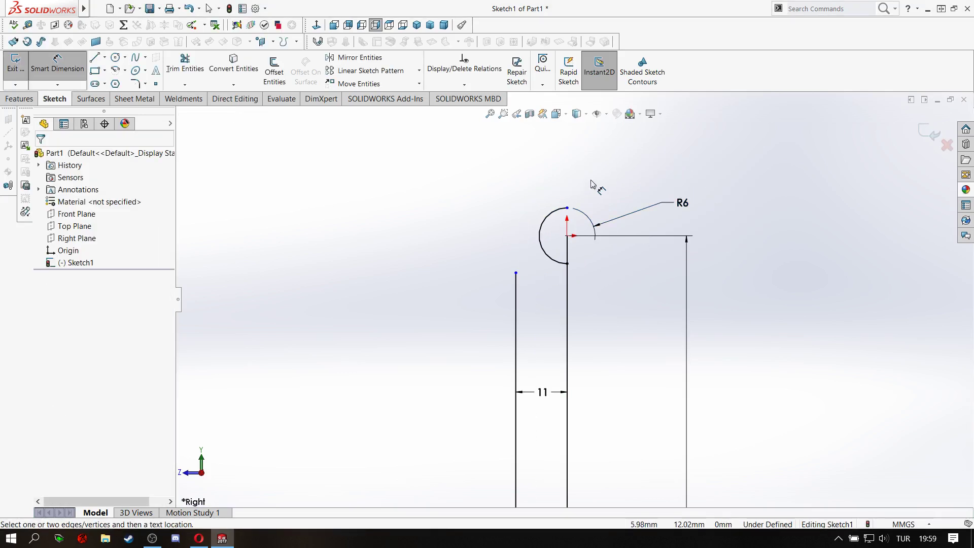
right_click(492, 168)
left_click(525, 201)
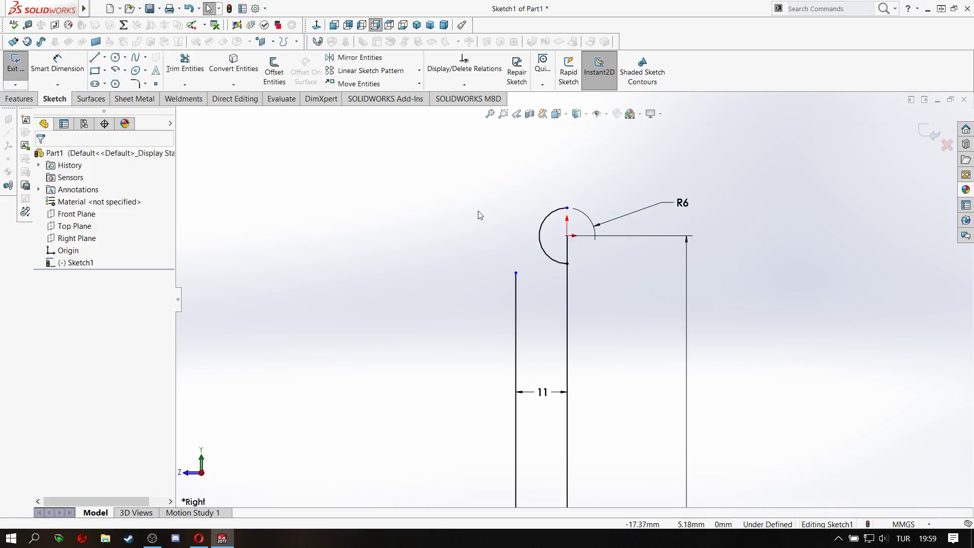
Trim away the leftover segment inside the R6 circle
left_click(168, 65)
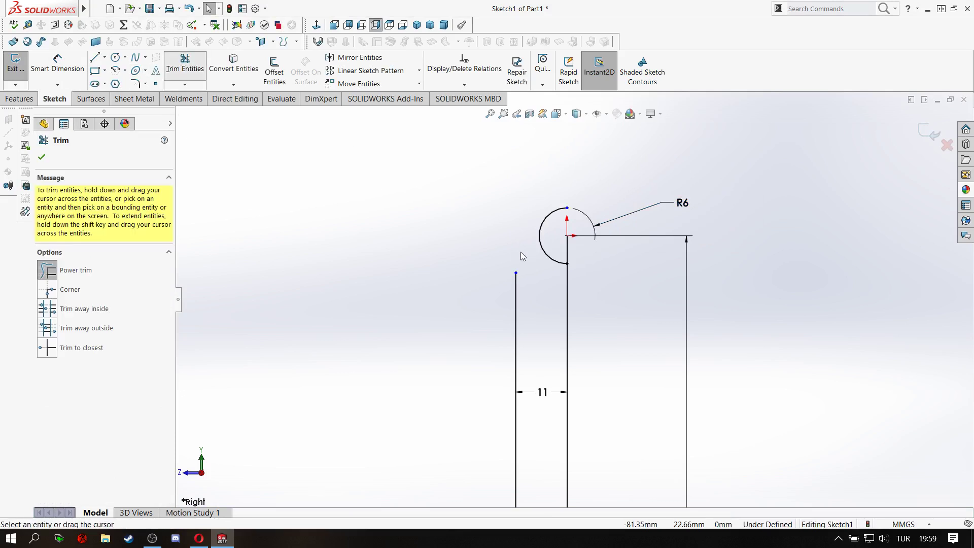
right_click(578, 257)
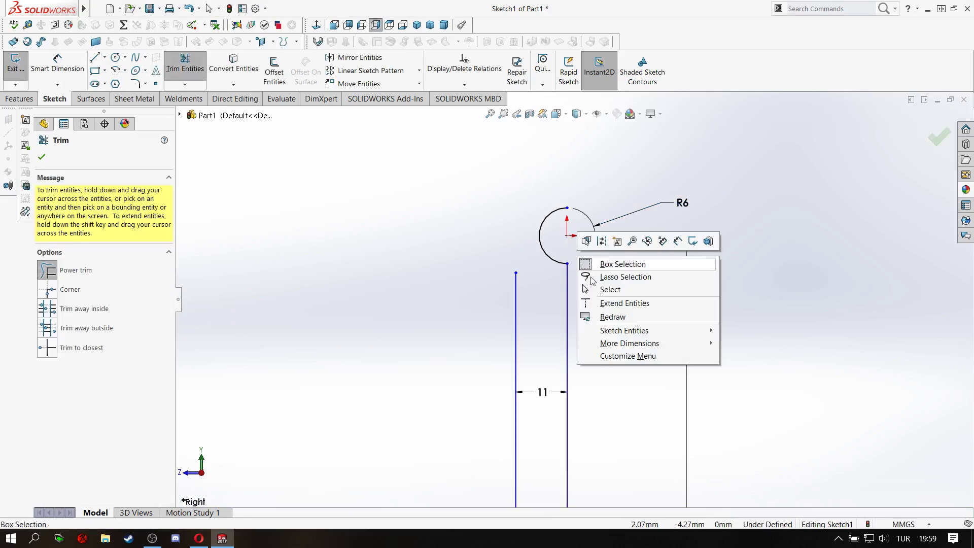
left_click(612, 298)
scroll(565, 269, "down", 2)
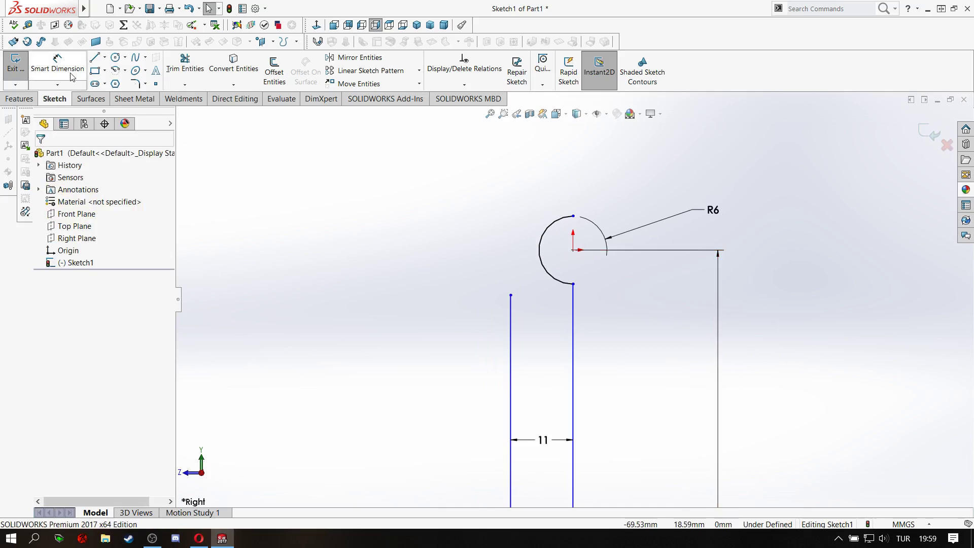
scroll(573, 299, "up", 1)
right_click(453, 347)
left_click(510, 303)
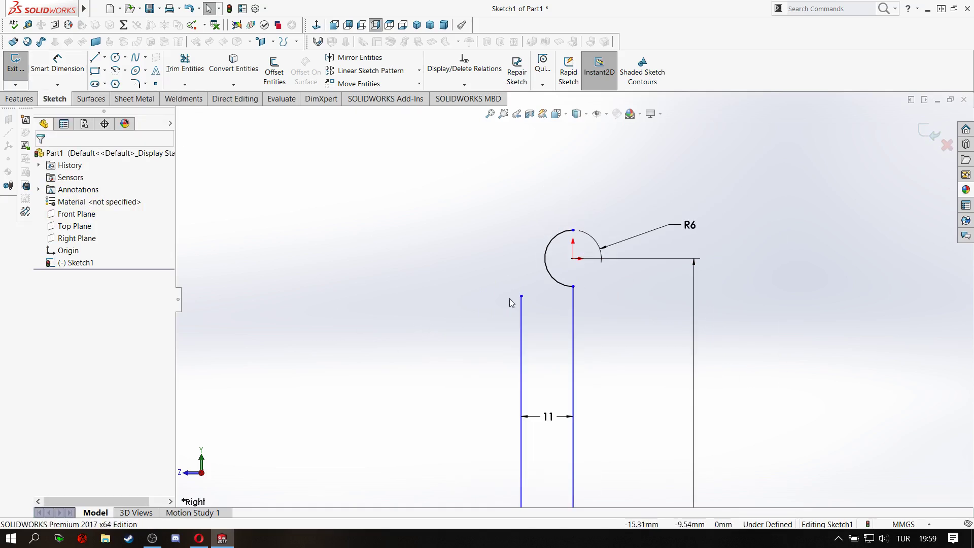
scroll(578, 272, "down", 1)
scroll(575, 274, "down", 1)
scroll(556, 272, "down", 2)
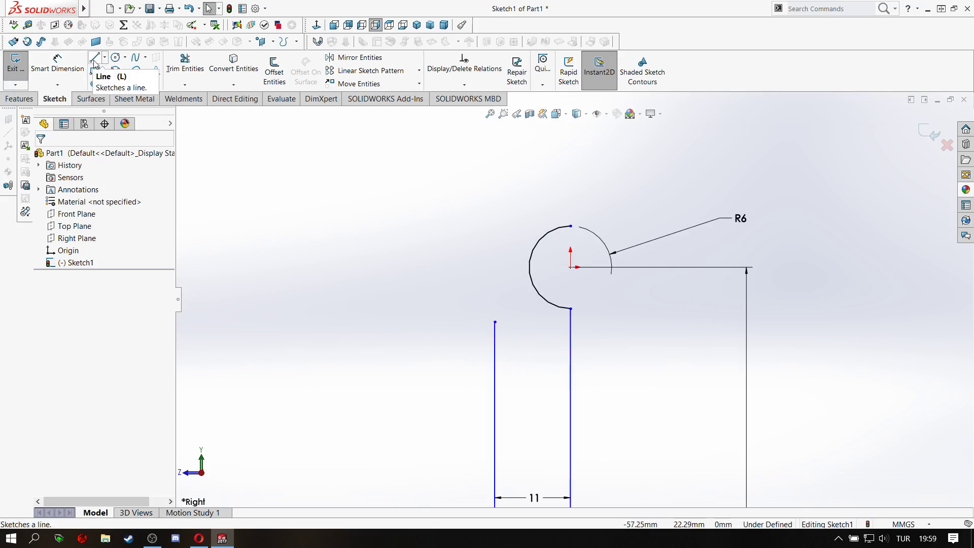
Start a centrepoint arc from the origin to the left line's top, then cancel it
left_click(95, 60)
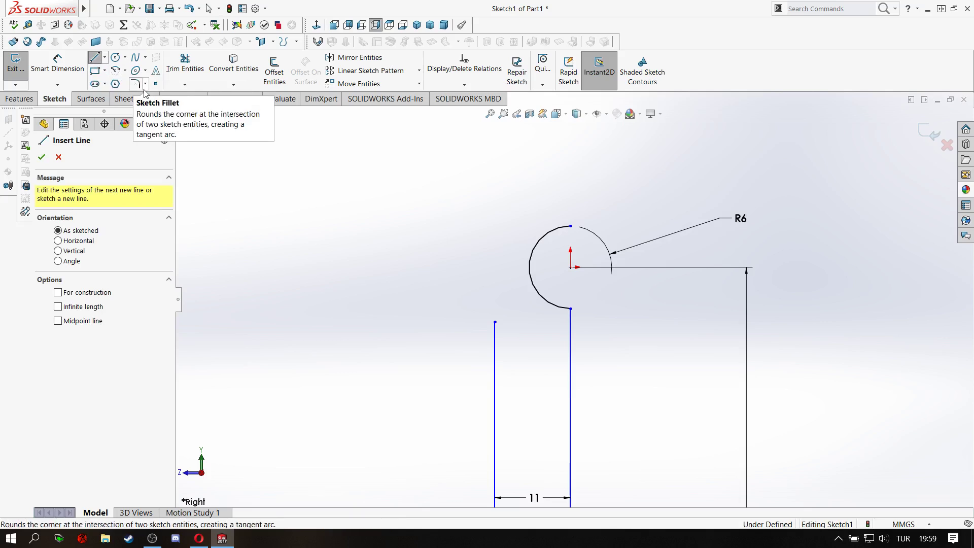
left_click(125, 70)
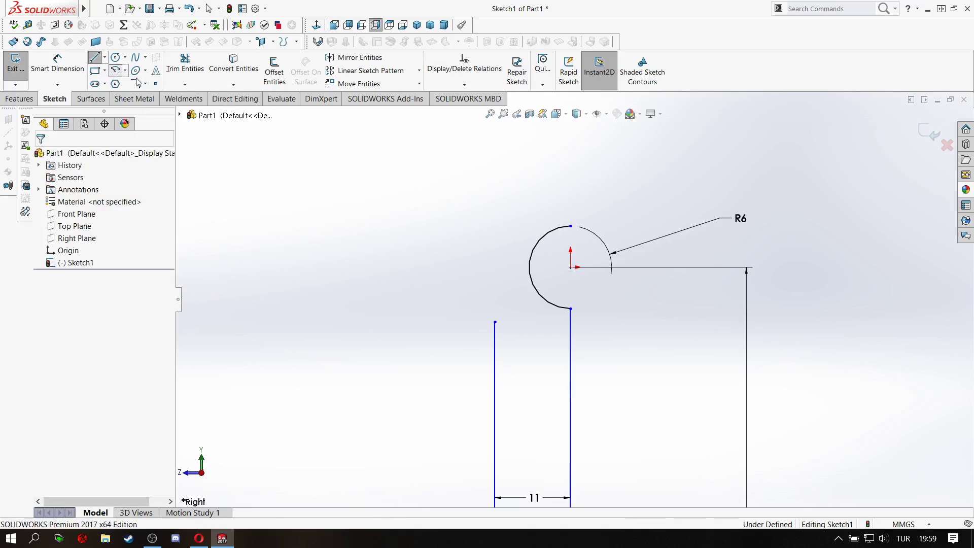
left_click(571, 267)
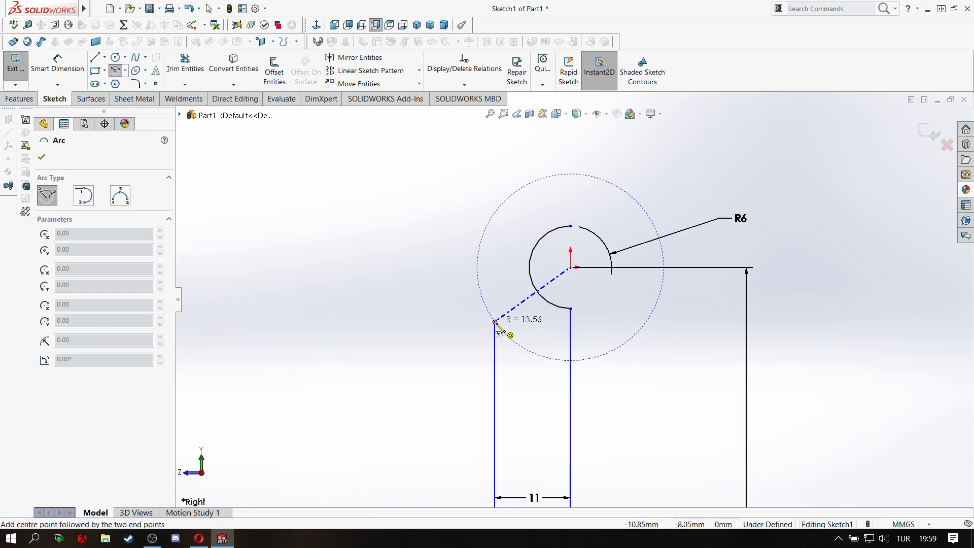
left_click(495, 391)
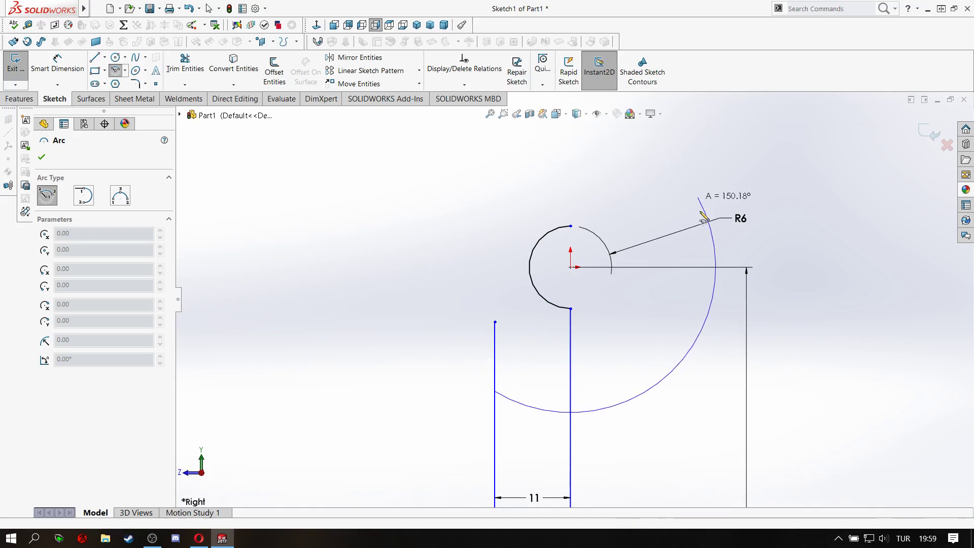
right_click(525, 381)
left_click(534, 380)
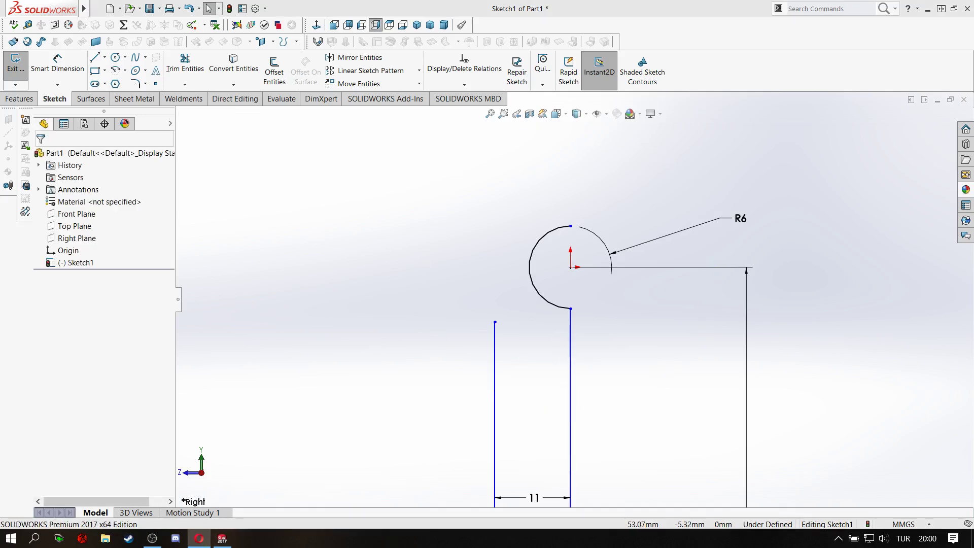
Draw the large origin-centred arc from the left shaft line's top sweeping up-left
left_click(116, 70)
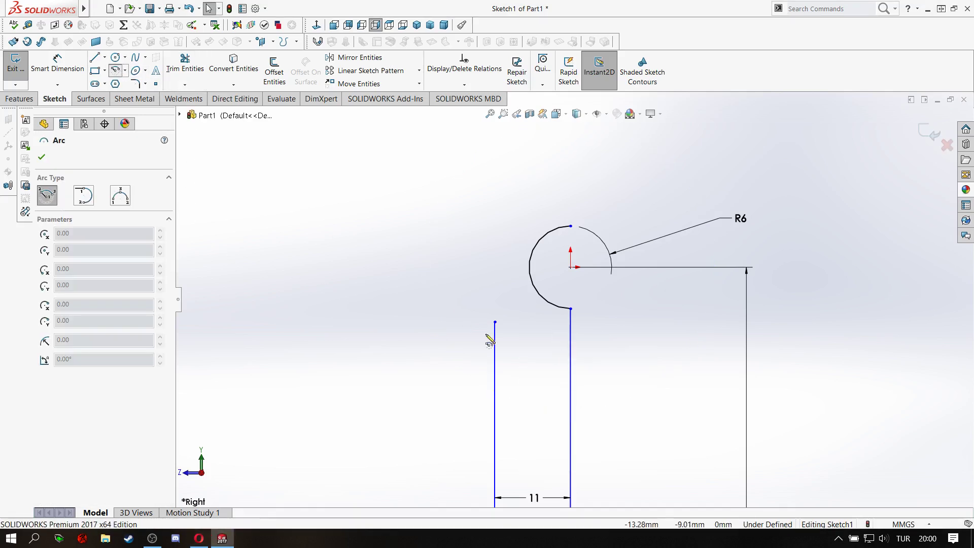
left_click(571, 267)
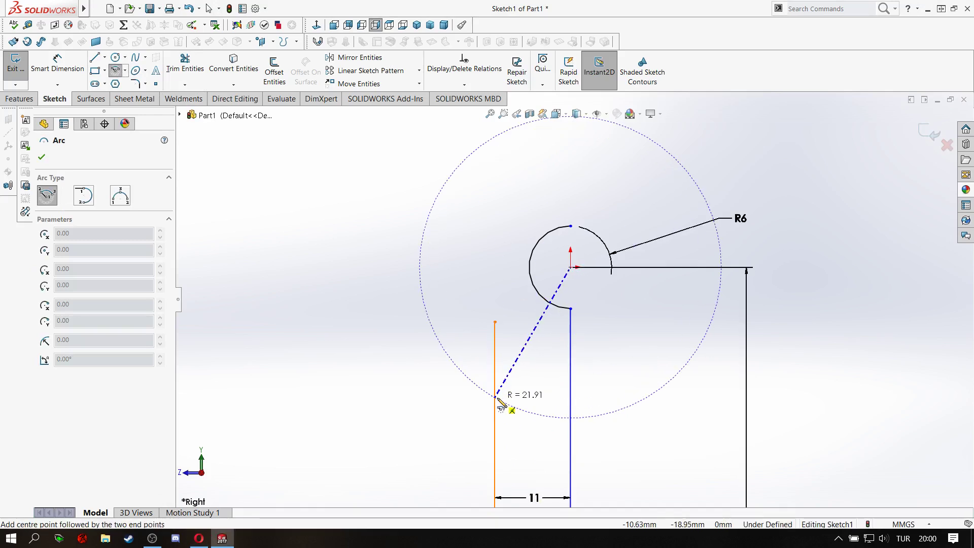
left_click(496, 393)
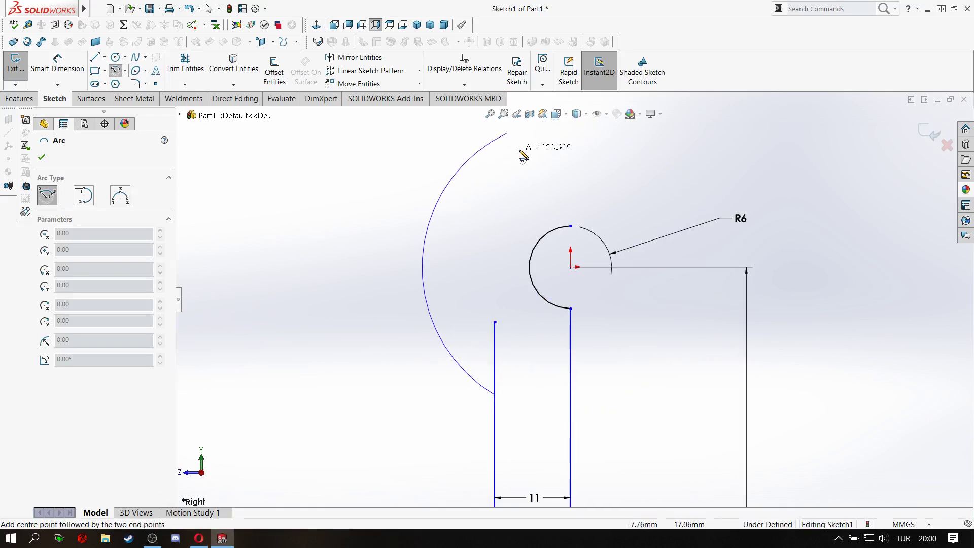
left_click(516, 129)
right_click(518, 192)
left_click(530, 197)
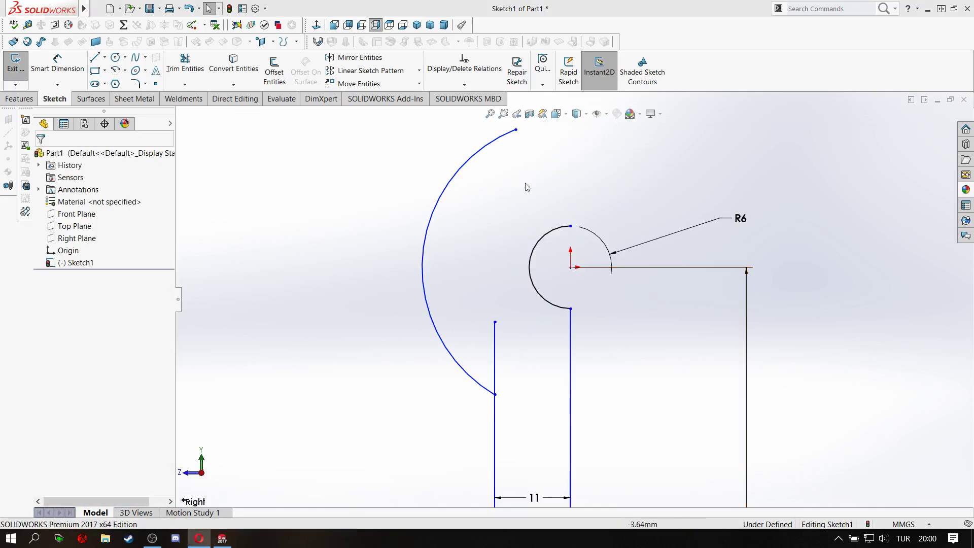
left_click(94, 57)
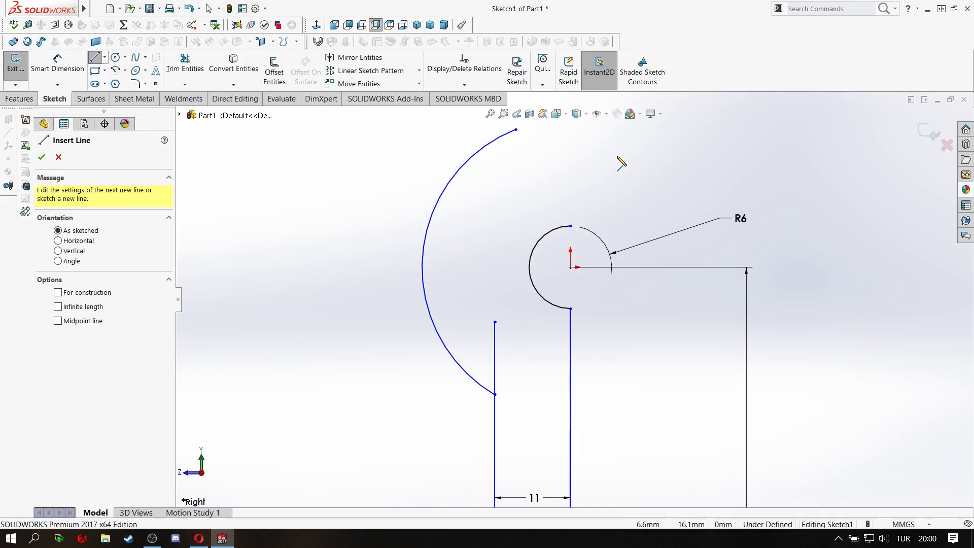
Draw the upper shaft lines up, across and down to the big arc, then trim excess
left_click(572, 226)
scroll(561, 178, "up", 3)
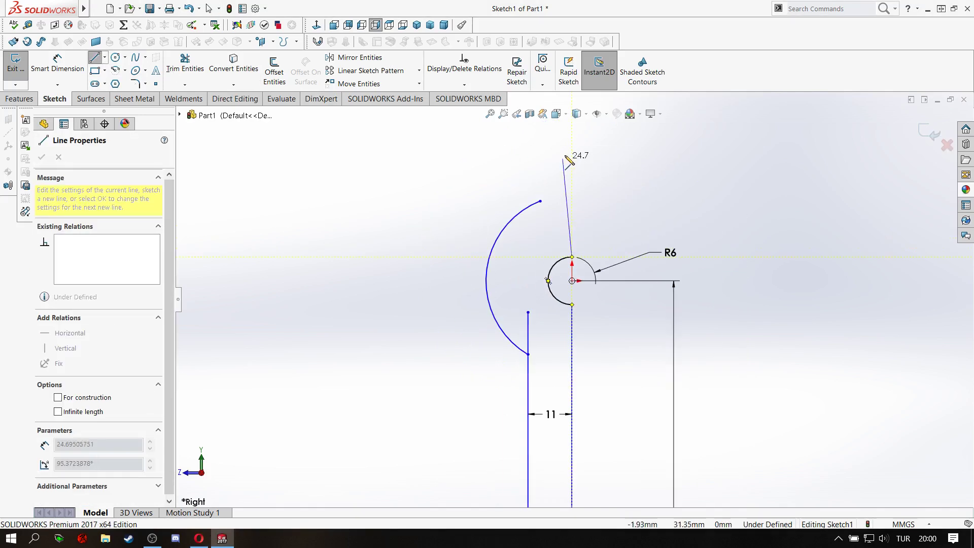
left_click(572, 142)
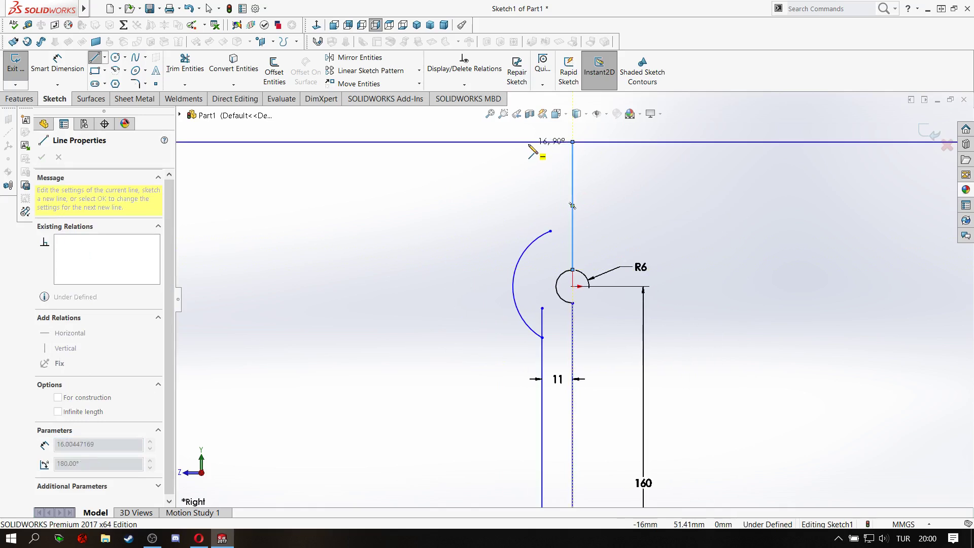
left_click(528, 142)
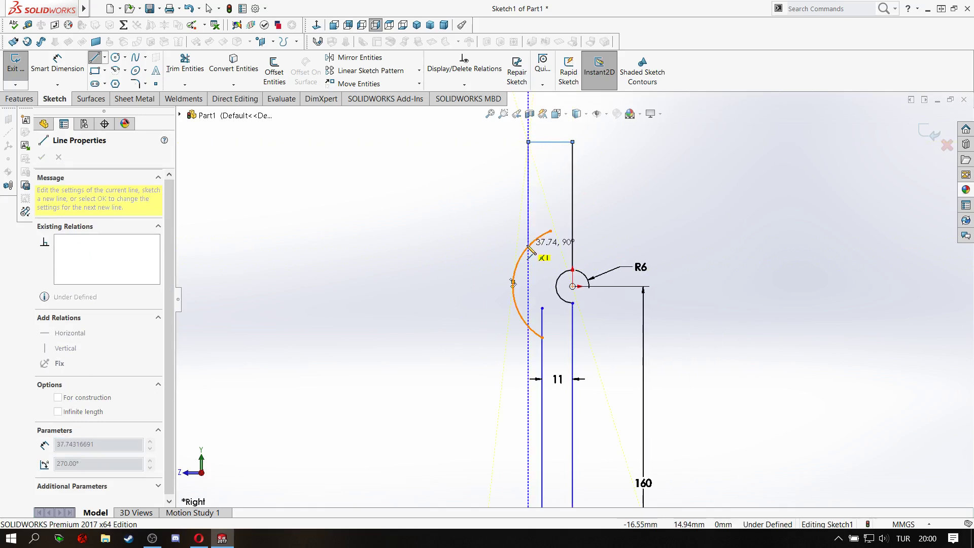
left_click(528, 247)
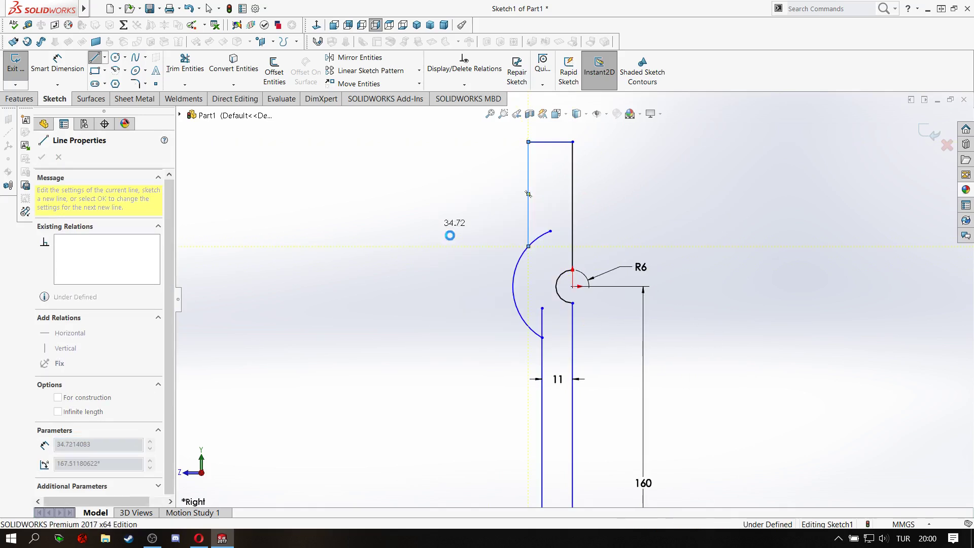
key("Escape")
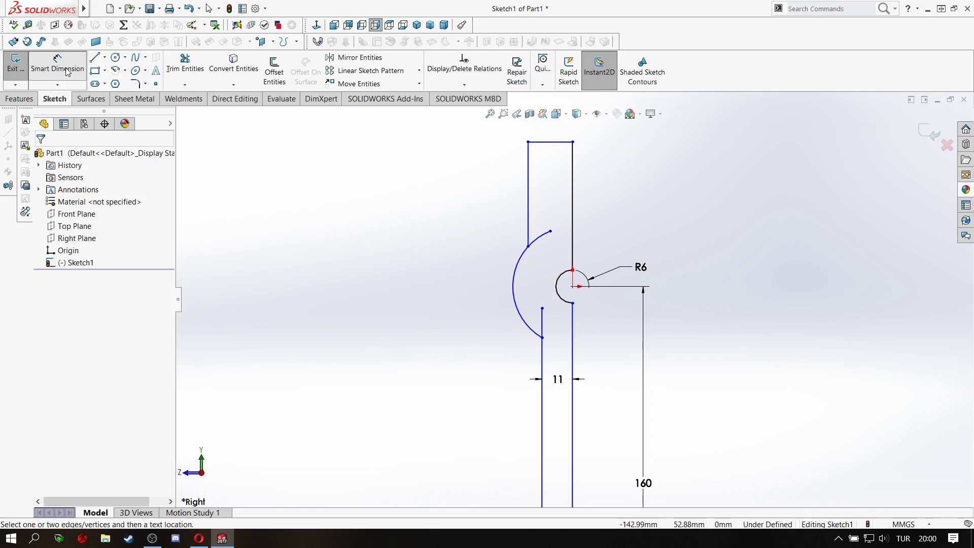
left_click(178, 77)
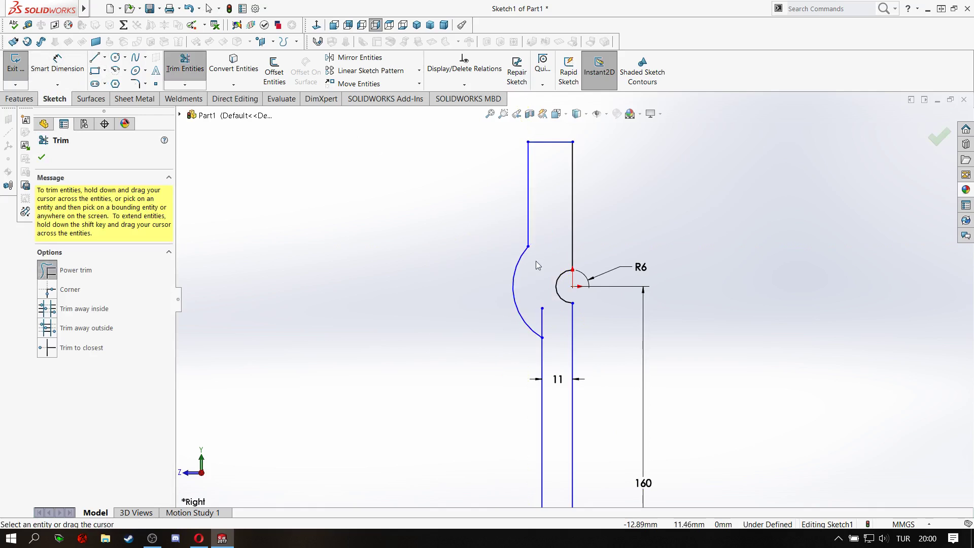
right_click(381, 262)
left_click(406, 292)
Dimension the gap between the two upper vertical lines to 11 mm
left_click(529, 195)
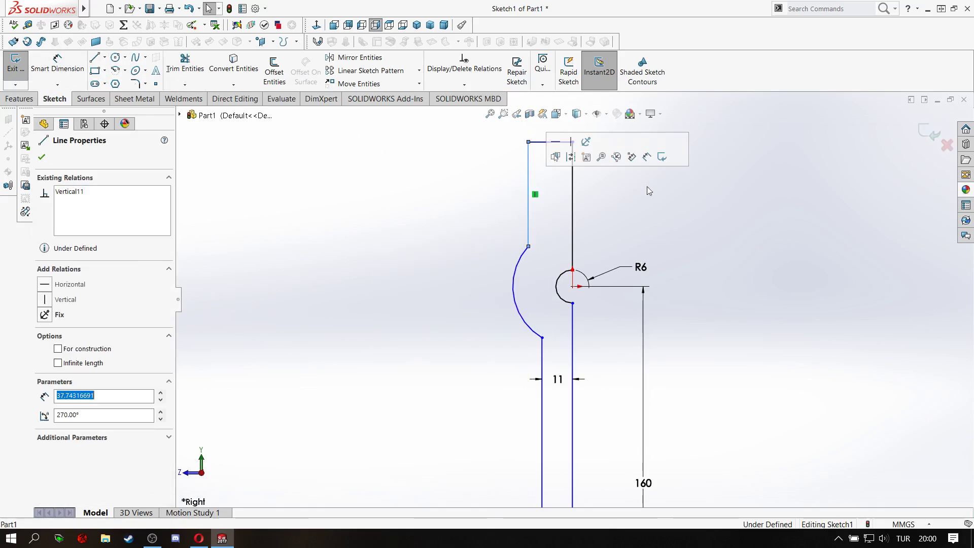
left_click(647, 157)
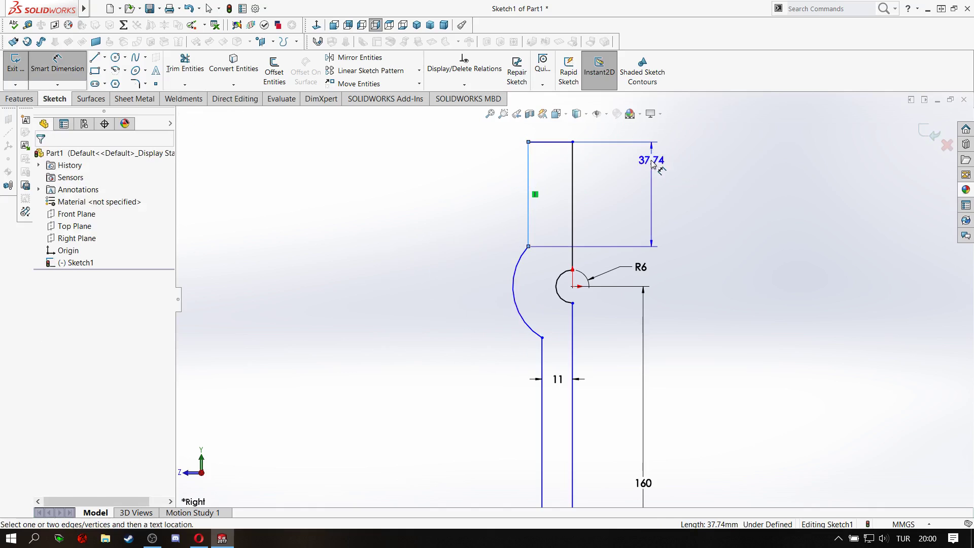
left_click(574, 203)
left_click(553, 172)
type("1")
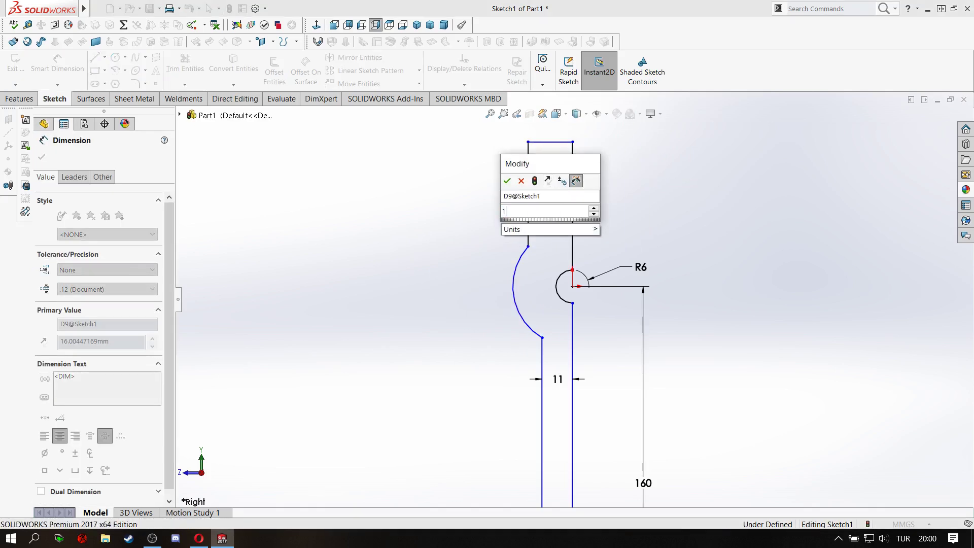
type("1")
key("Return")
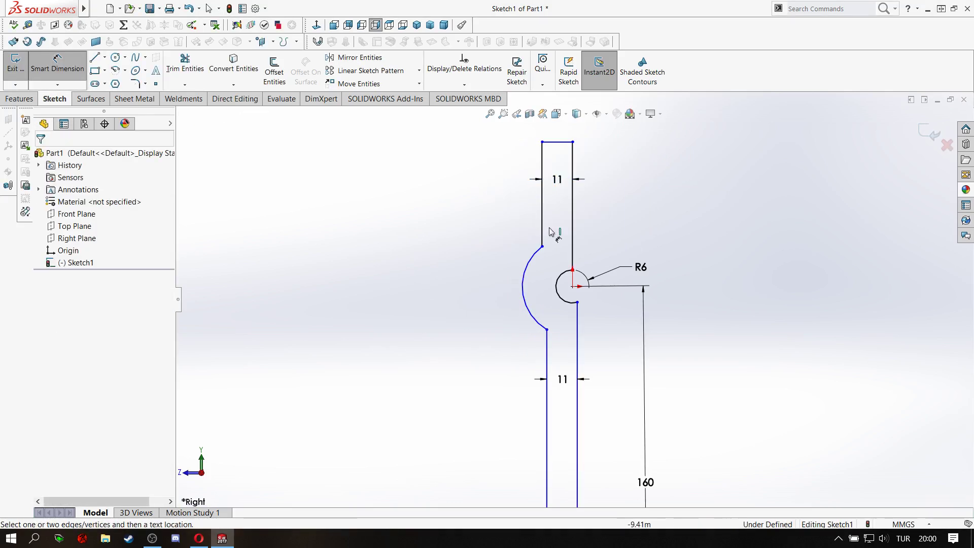
right_click(603, 341)
left_click(616, 372)
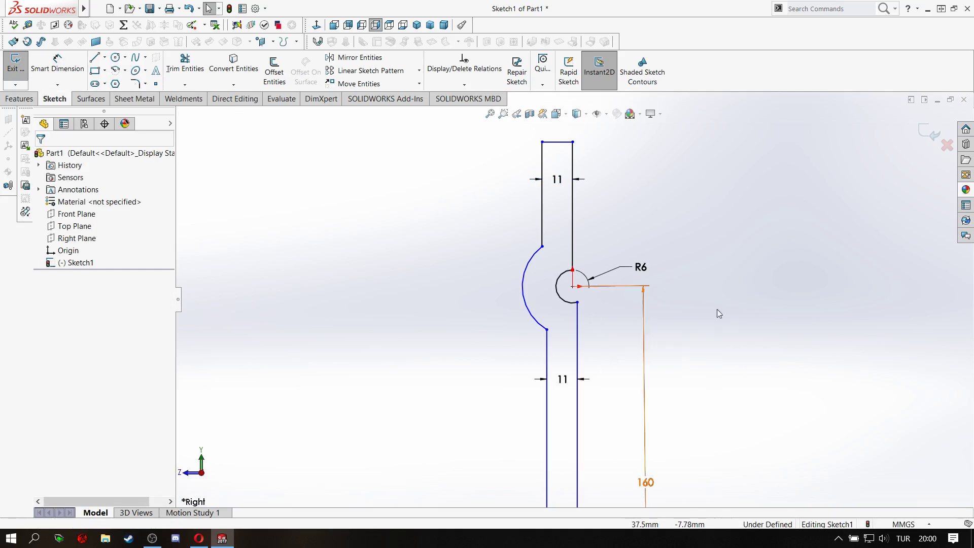
Give the large bulge arc a radius dimension of 20
left_click(526, 275)
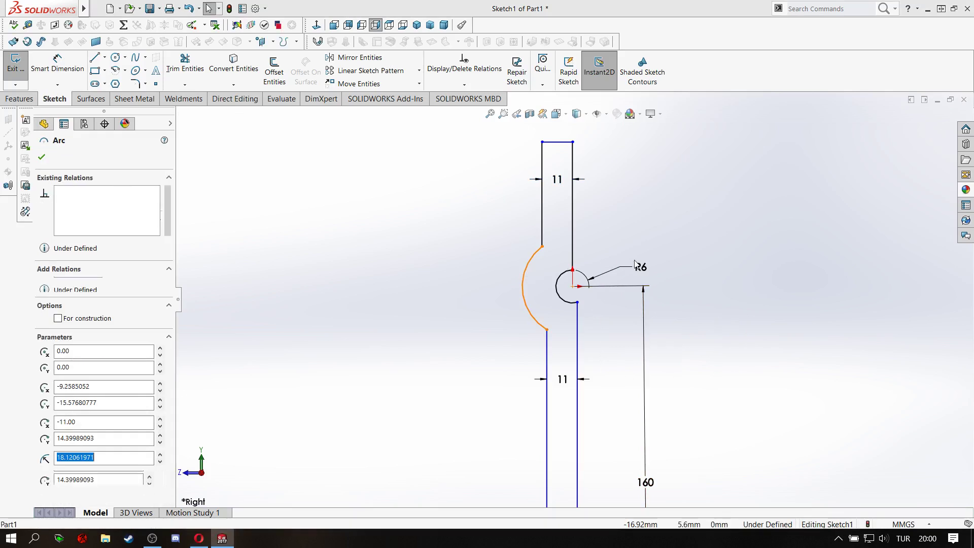
left_click(561, 238)
left_click(459, 307)
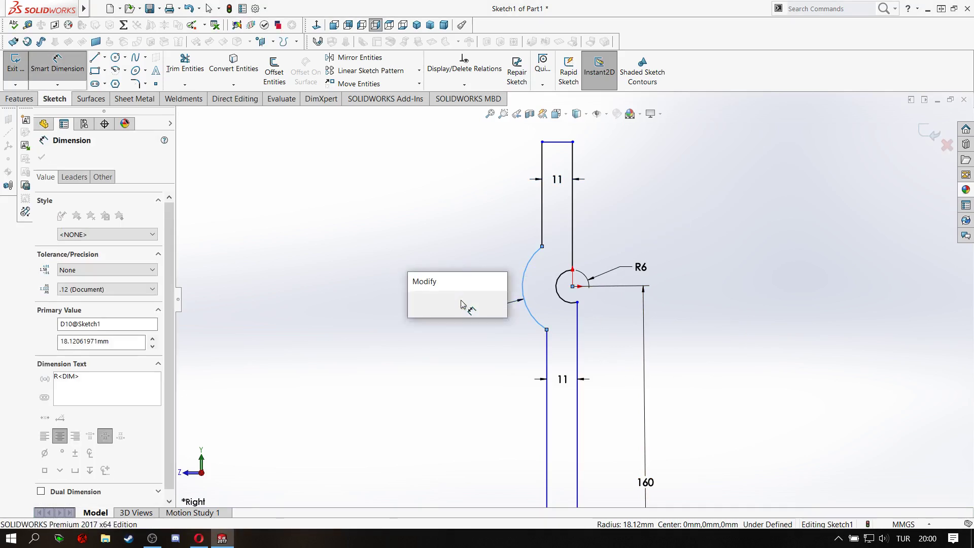
type("20")
key("Return")
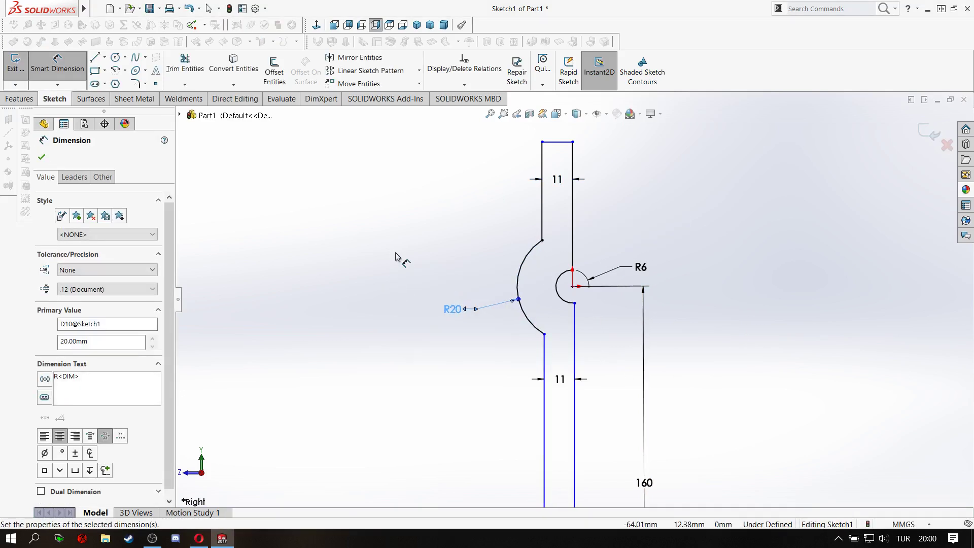
left_click(398, 256)
right_click(397, 257)
left_click(421, 285)
Add a vertical relation between the R6 arc's two endpoints, then zoom to check the sketch
scroll(582, 303, "down", 2)
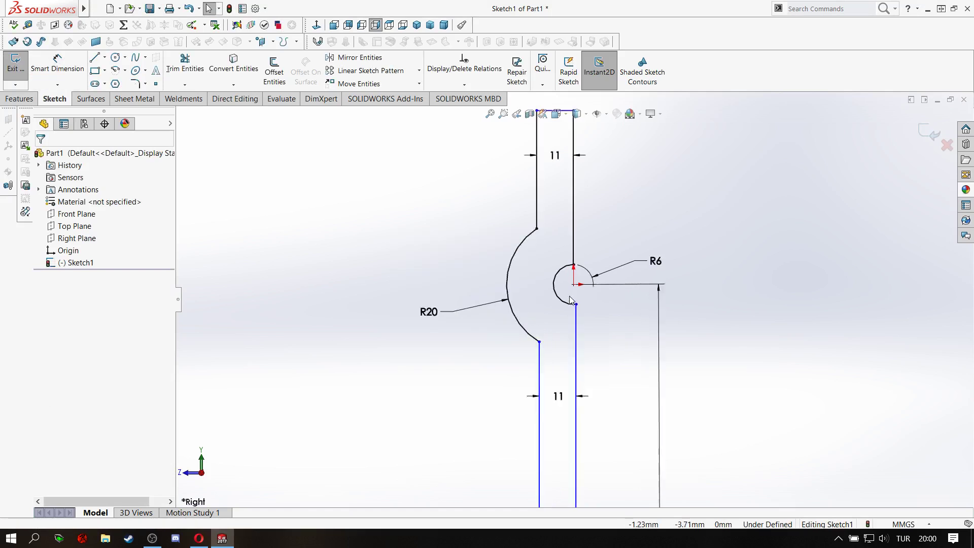
scroll(569, 297, "down", 3)
left_click(586, 320)
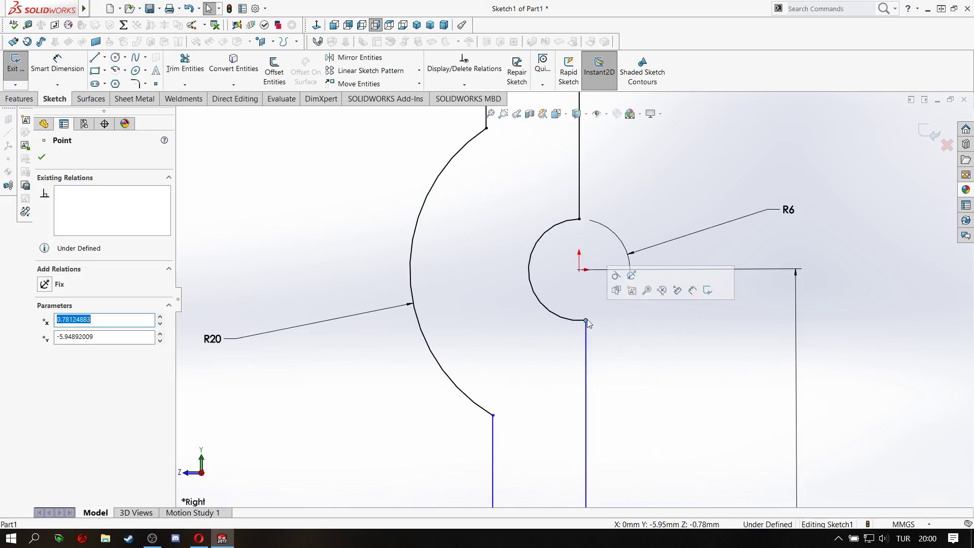
left_click(579, 219, "ctrl")
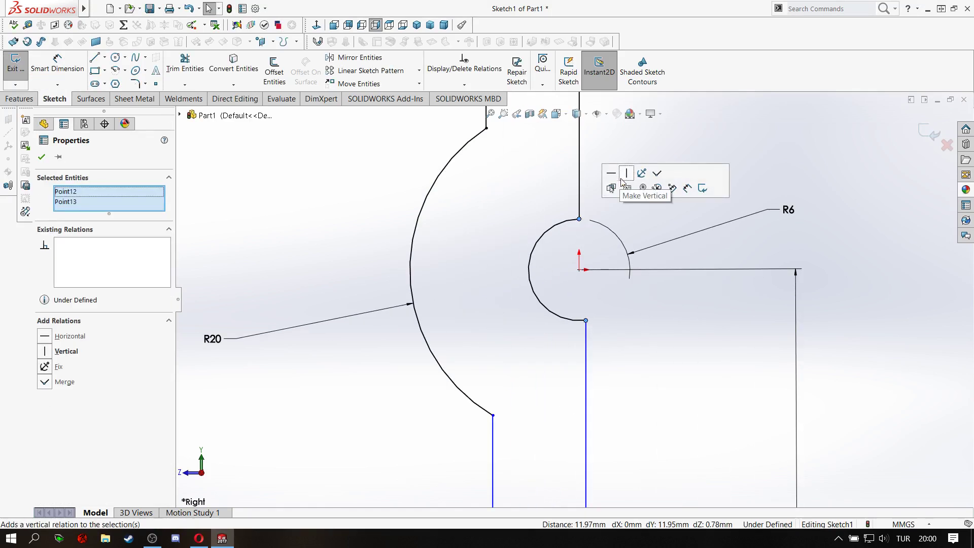
left_click(612, 187)
left_click(624, 396)
scroll(573, 300, "up", 2)
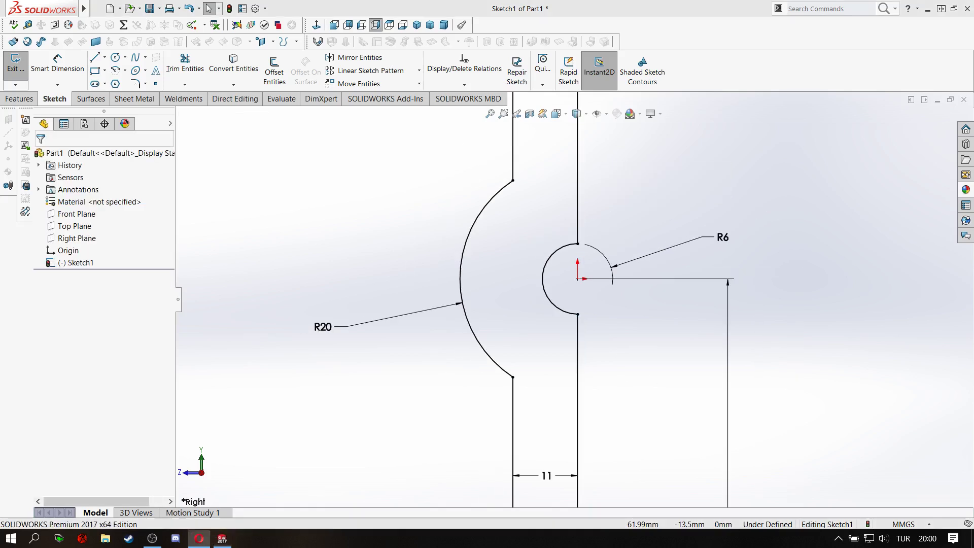
scroll(588, 376, "up", 2)
scroll(589, 376, "up", 2)
scroll(590, 319, "down", 1)
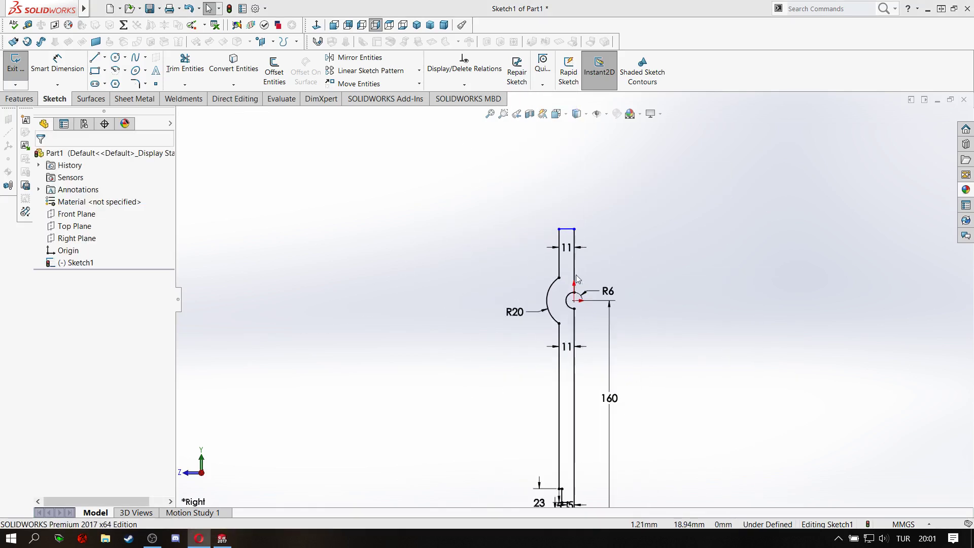
scroll(590, 319, "down", 1)
scroll(589, 315, "down", 2)
scroll(588, 310, "up", 1)
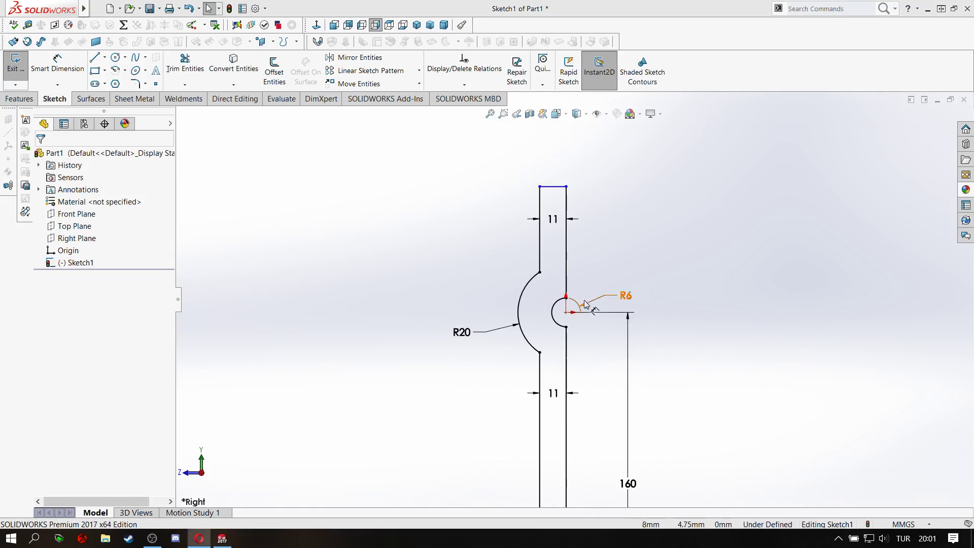
scroll(588, 325, "up", 4)
scroll(585, 303, "down", 1)
scroll(583, 274, "down", 2)
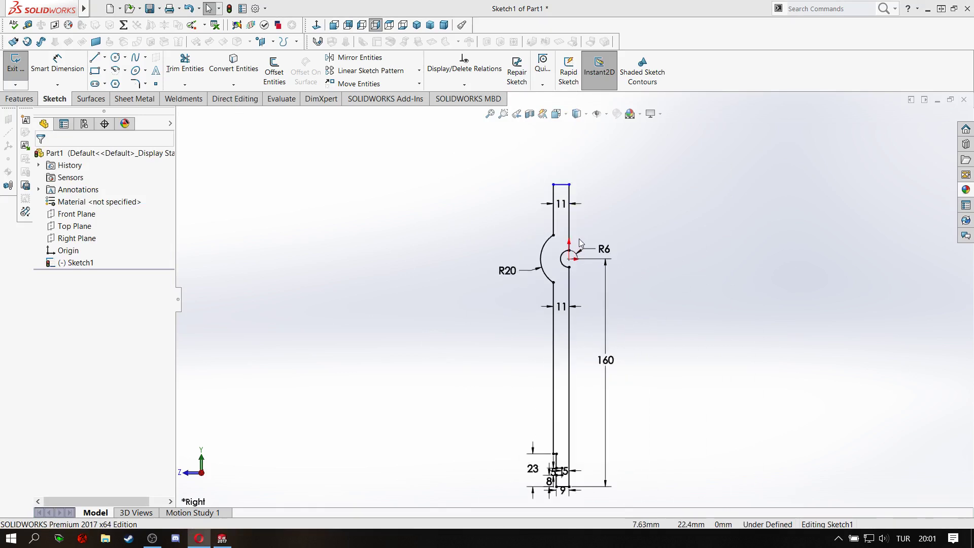
scroll(579, 239, "down", 2)
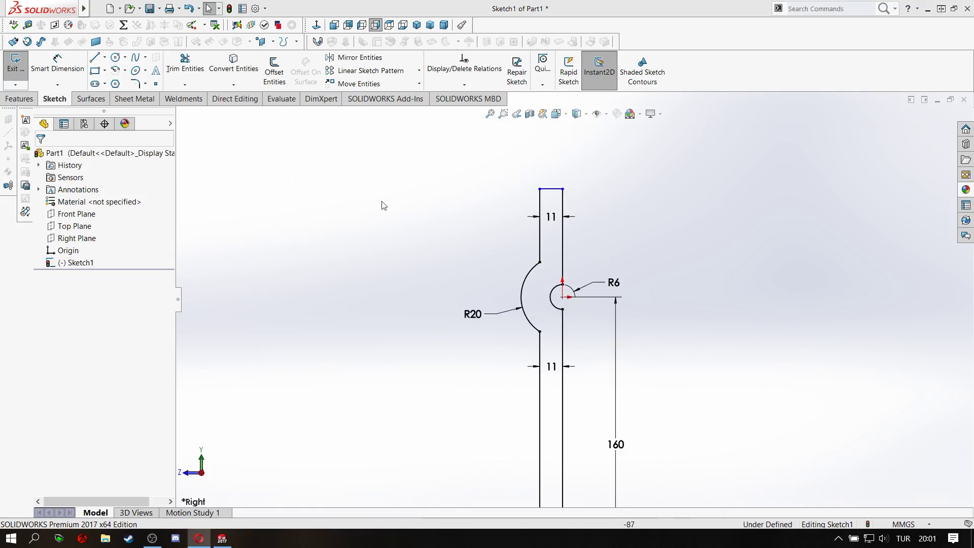
Dimension the shaft's top end line 260 from the circle centre and zoom to fit
left_click(78, 74)
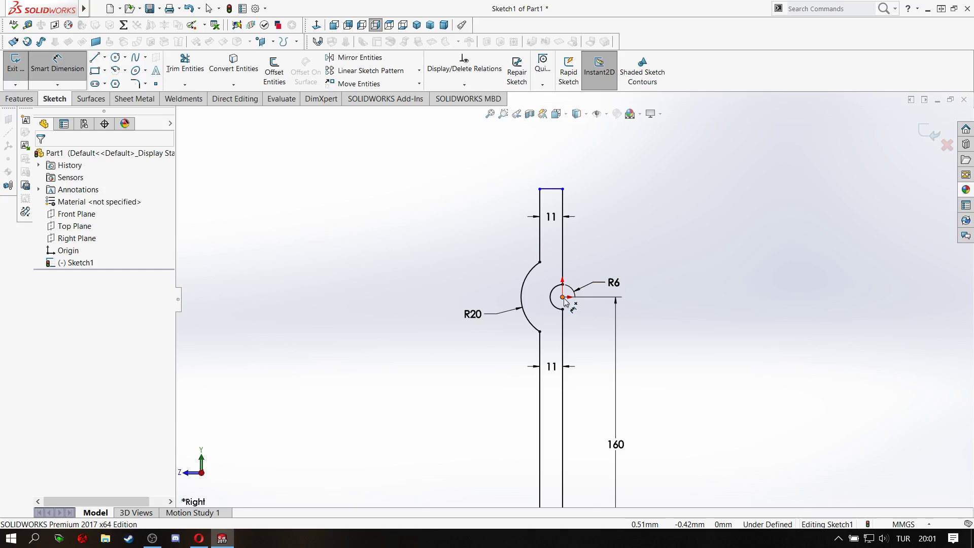
left_click(557, 191)
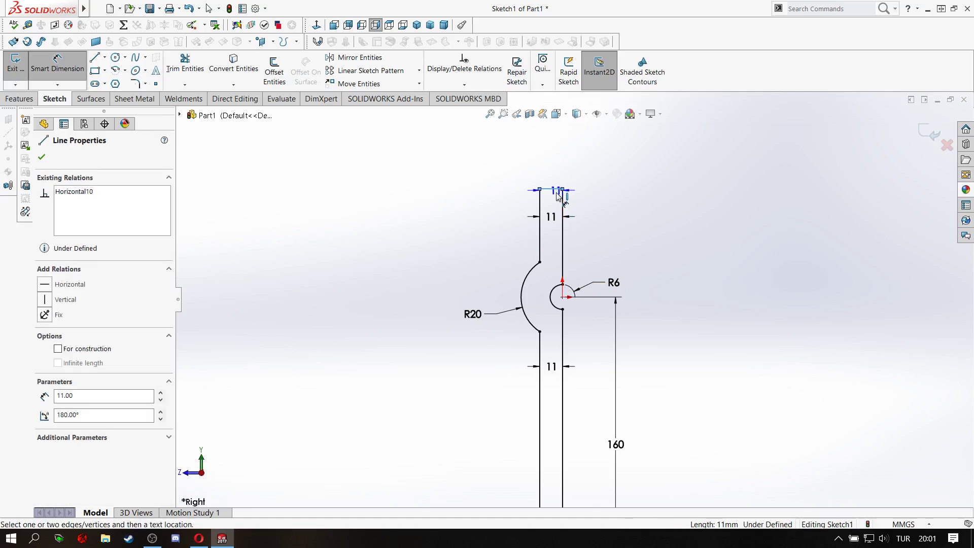
left_click(563, 298)
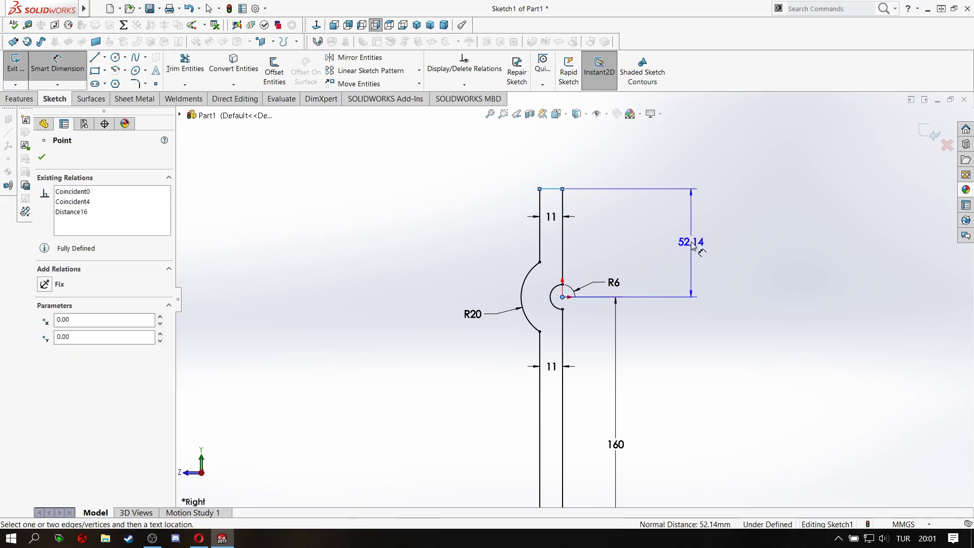
left_click(691, 245)
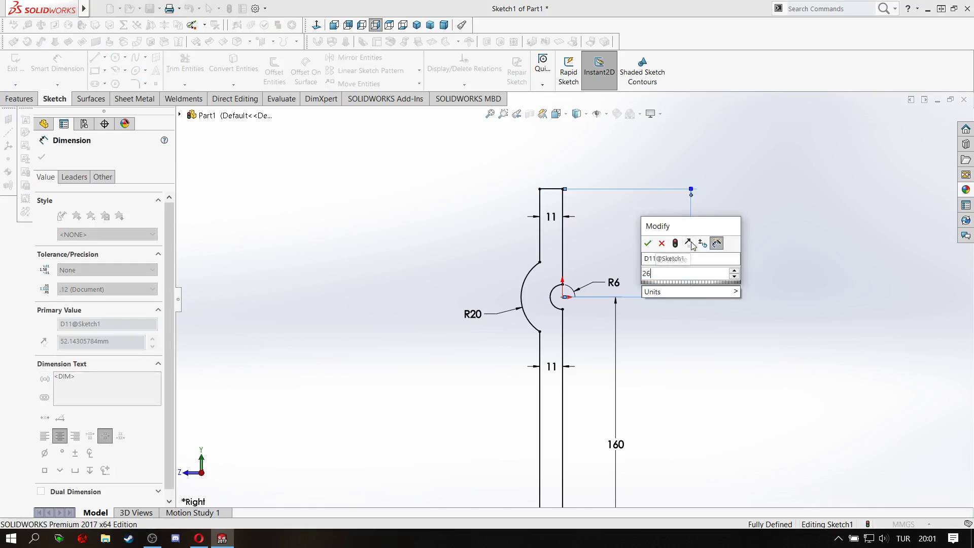
key("Escape")
right_click(758, 258)
left_click(763, 293)
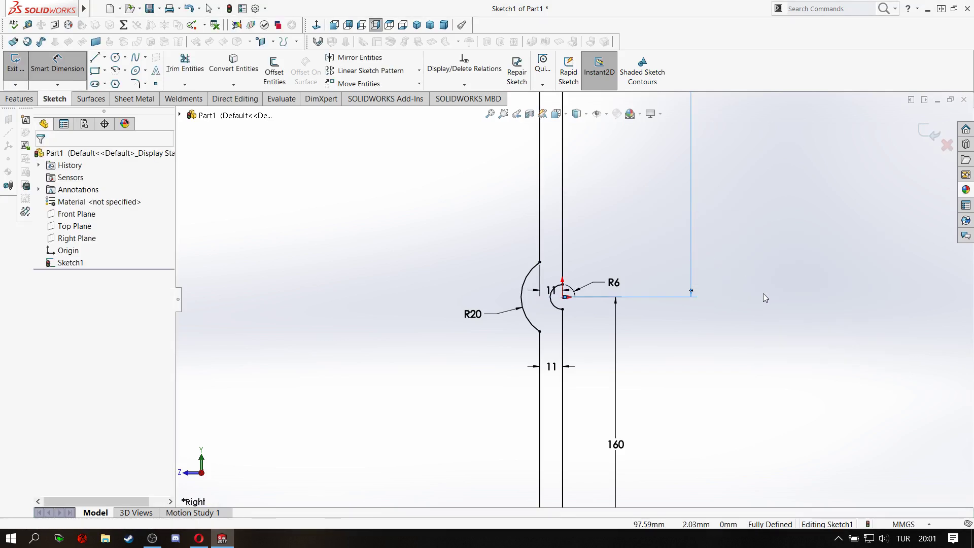
key("f")
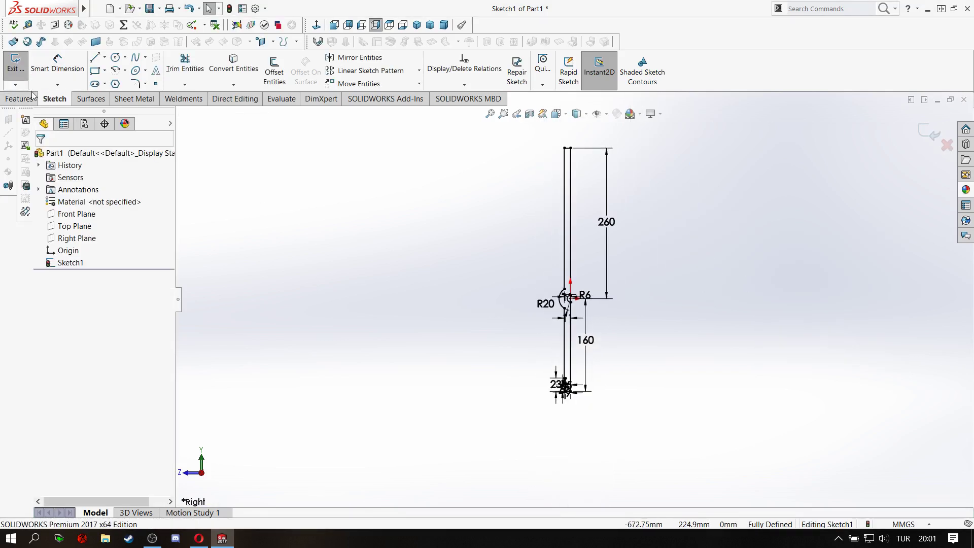
left_click(36, 97)
Revolve the sketch 360° about the centre line into a solid shaft
left_click(57, 76)
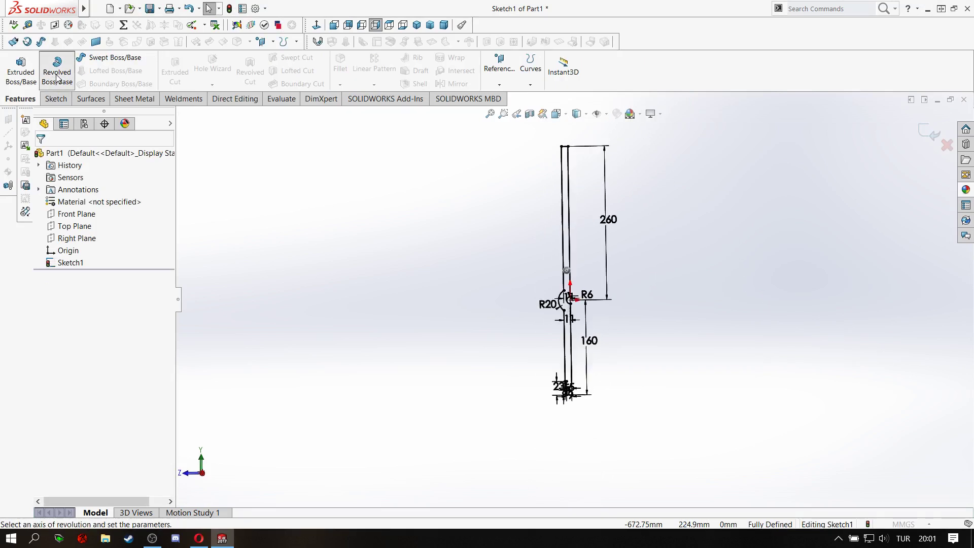
scroll(579, 278, "down", 2)
scroll(579, 278, "down", 1)
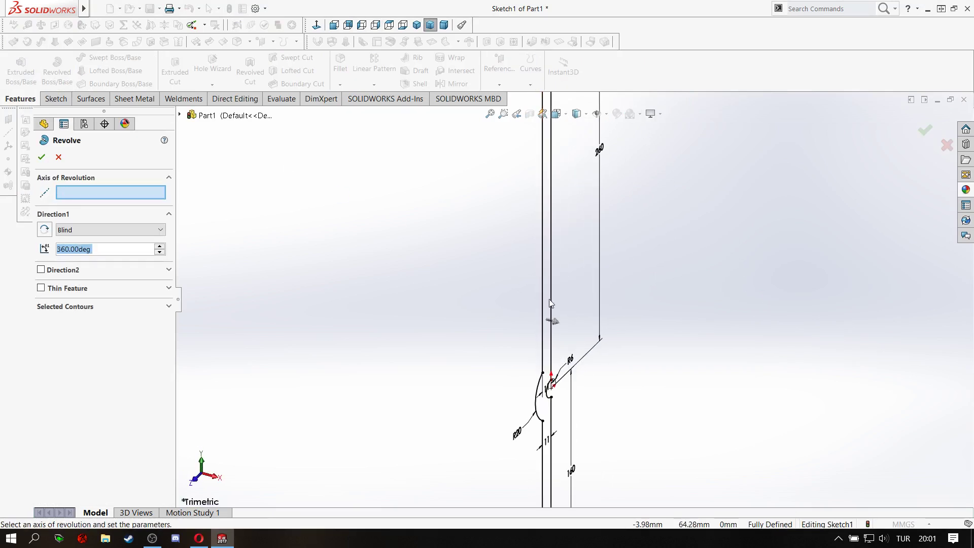
left_click(551, 301)
scroll(549, 303, "up", 3)
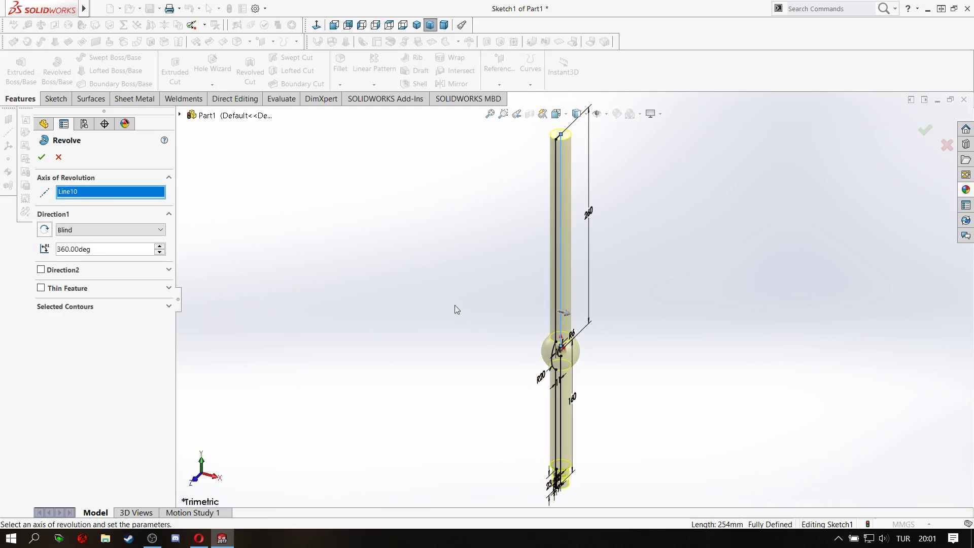
left_click(40, 158)
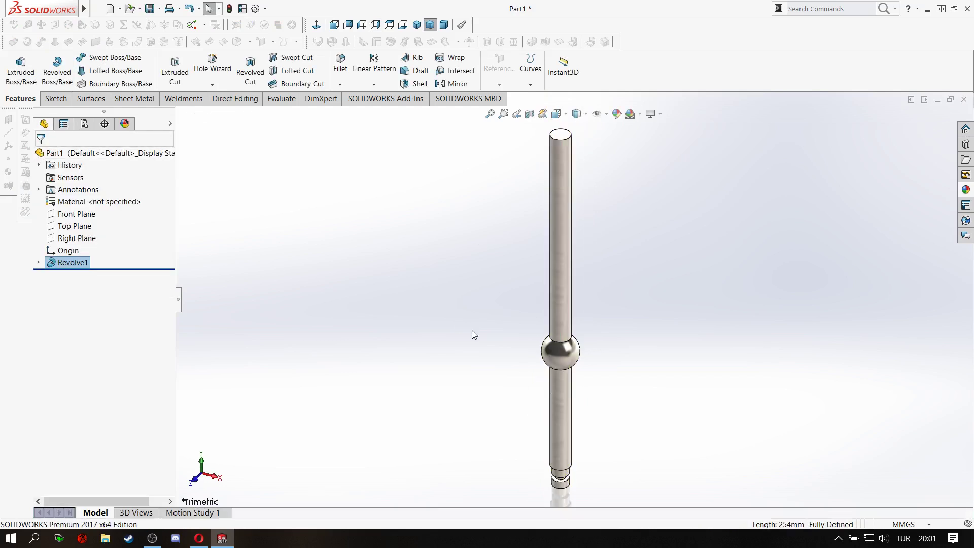
Orbit and zoom to inspect the revolved shaft from several angles, then select the whole part
mouse_move(520, 396)
middle_mouse_down()
mouse_move(511, 268)
mouse_move(599, 167)
middle_mouse_up()
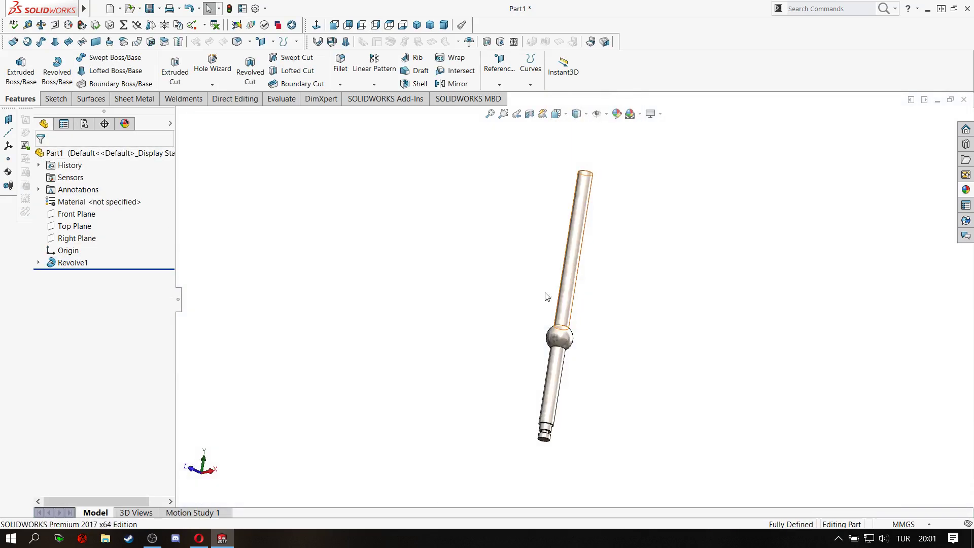
scroll(578, 388, "down", 3)
mouse_move(577, 388)
middle_mouse_down()
mouse_move(500, 276)
mouse_move(530, 208)
mouse_move(529, 403)
mouse_move(519, 326)
mouse_move(548, 304)
middle_mouse_up()
scroll(533, 399, "down", 2)
scroll(655, 295, "up", 2)
scroll(654, 294, "up", 2)
mouse_move(655, 294)
middle_mouse_down()
mouse_move(682, 257)
mouse_move(815, 208)
mouse_move(815, 184)
mouse_move(800, 183)
middle_mouse_up()
scroll(635, 309, "down", 3)
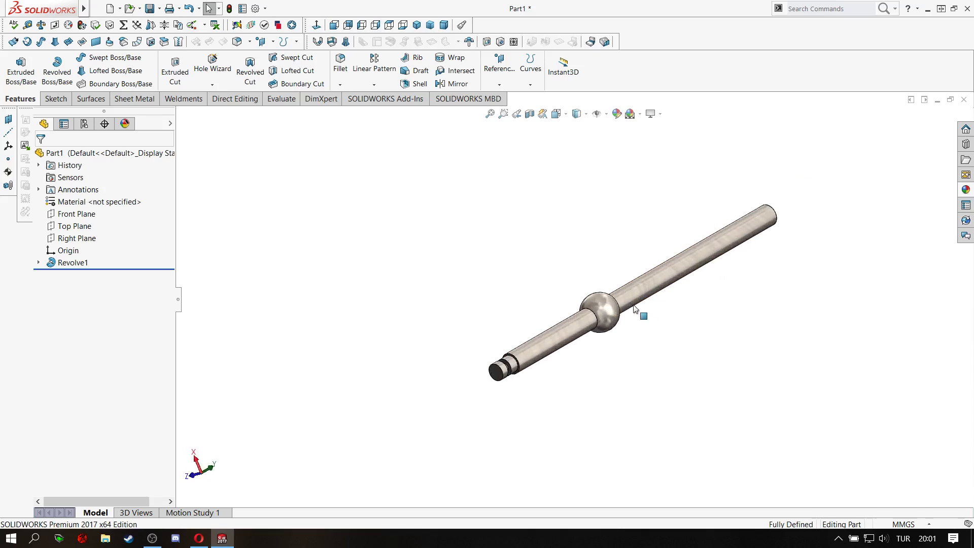
scroll(446, 421, "down", 2)
scroll(464, 403, "down", 2)
scroll(441, 380, "down", 2)
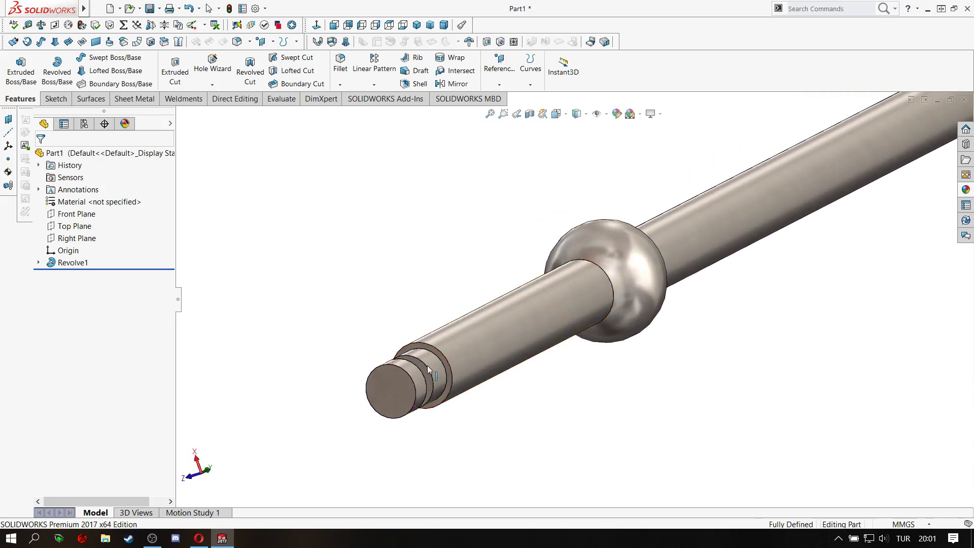
scroll(429, 370, "down", 2)
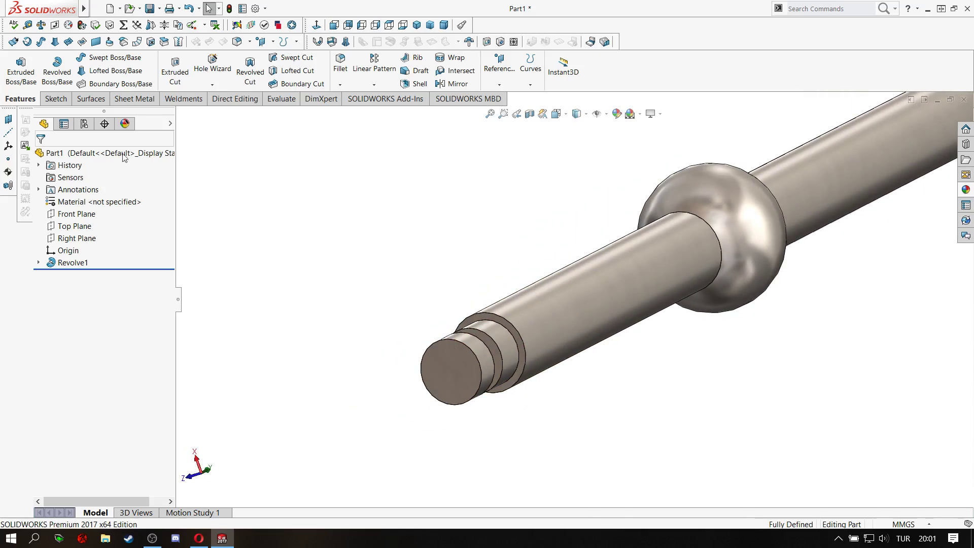
left_click(123, 155)
left_click(965, 189)
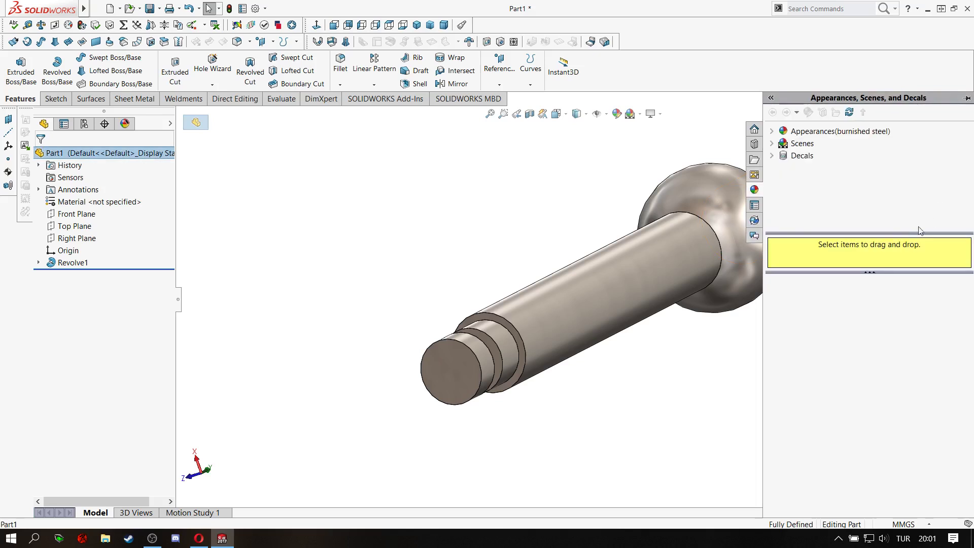
left_click(773, 132)
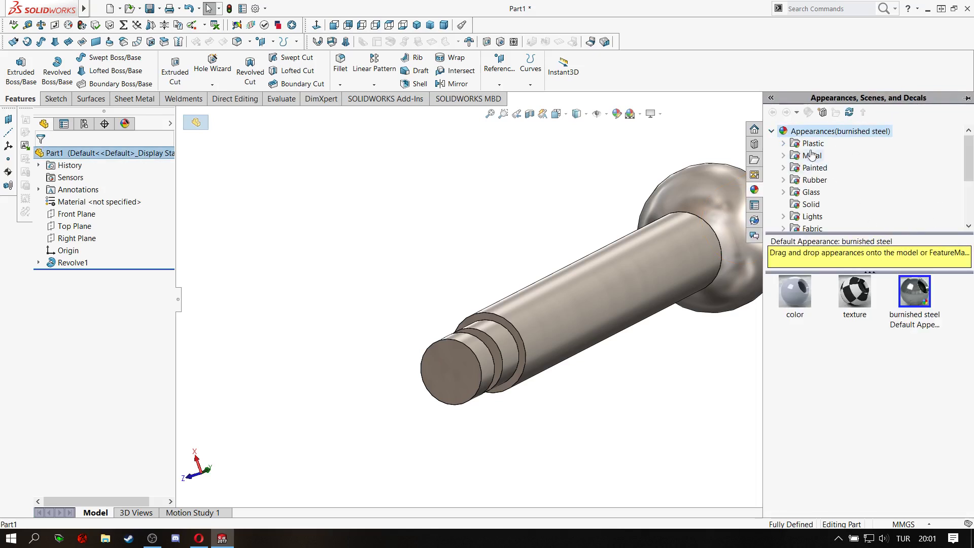
left_click(783, 157)
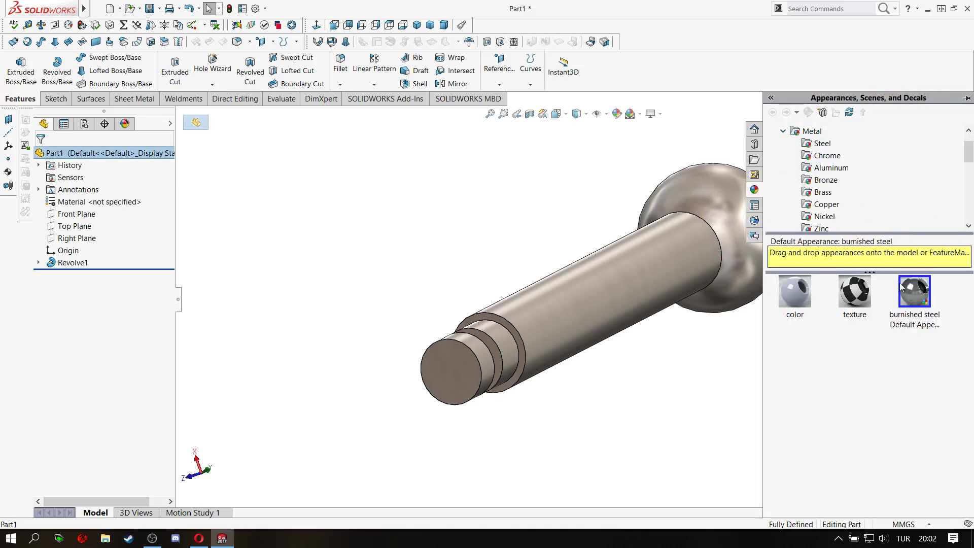
left_click(912, 295)
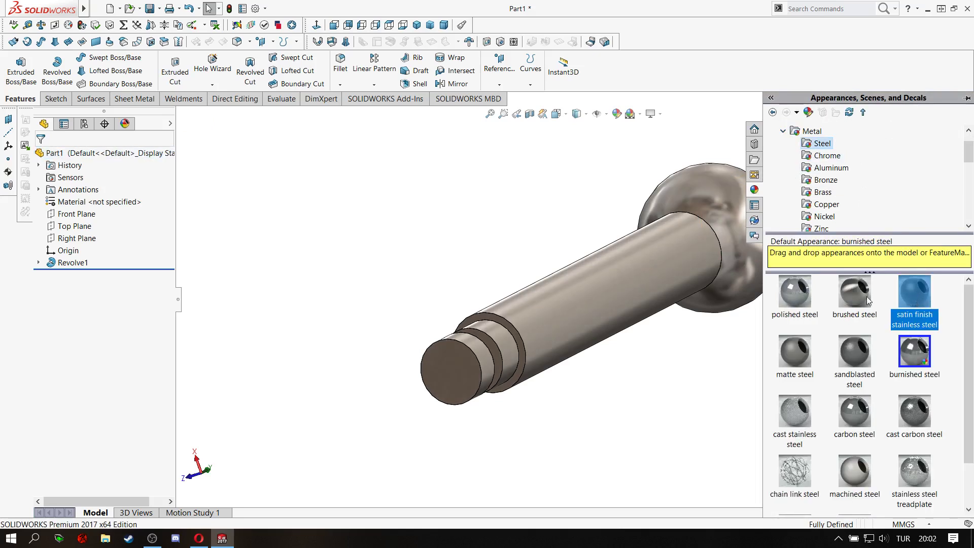
left_click(466, 218)
scroll(462, 238, "up", 3)
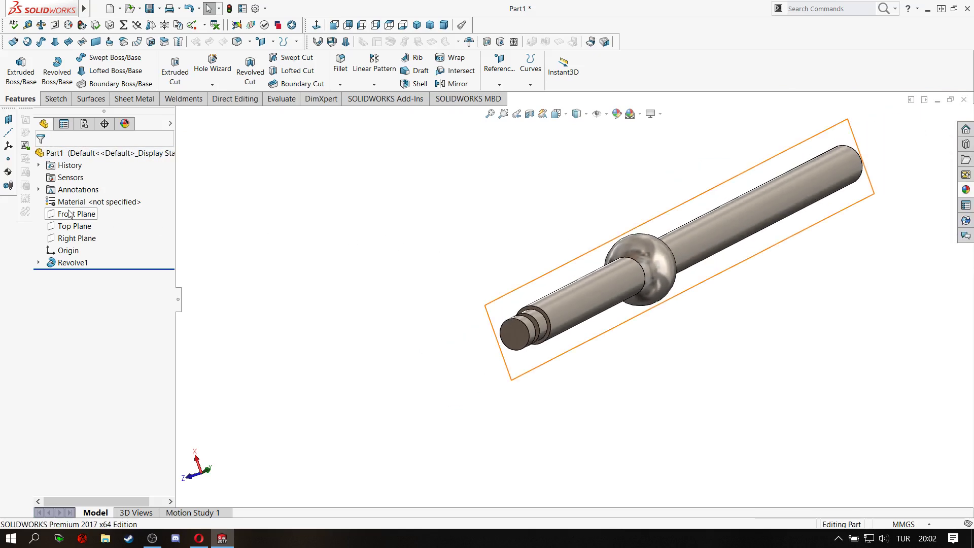
Start a sketch on the Front Plane and draw a circle centred on the origin
left_click(92, 216)
left_click(109, 202)
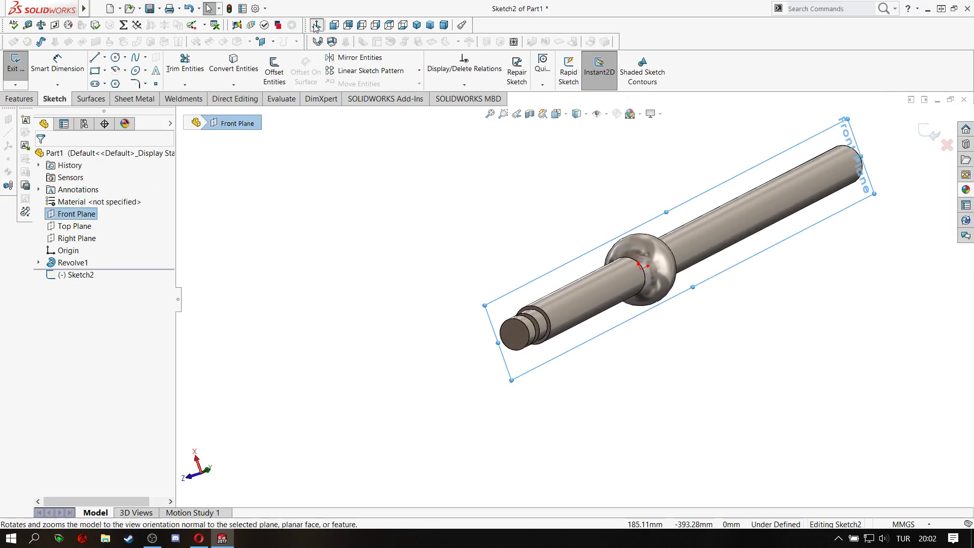
scroll(552, 330, "down", 3)
scroll(562, 355, "down", 3)
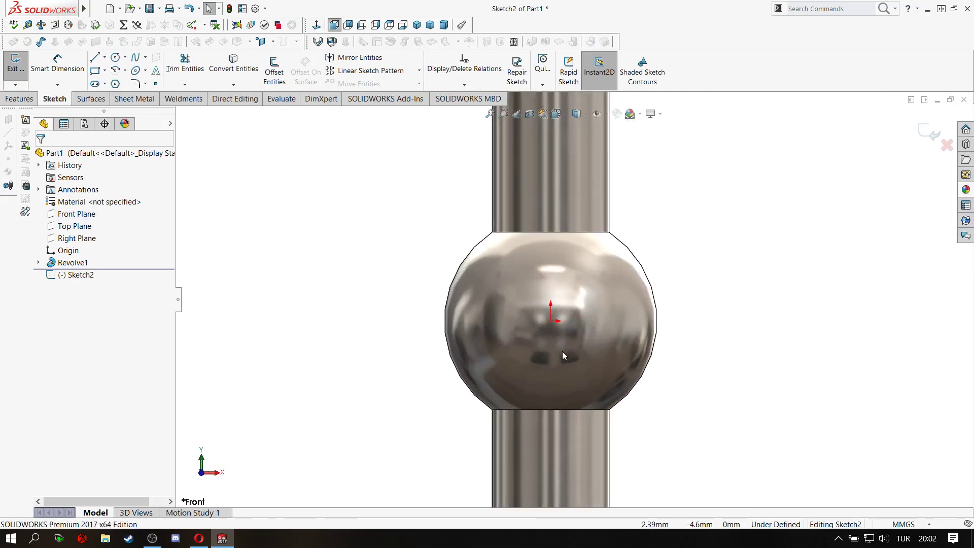
left_click(115, 57)
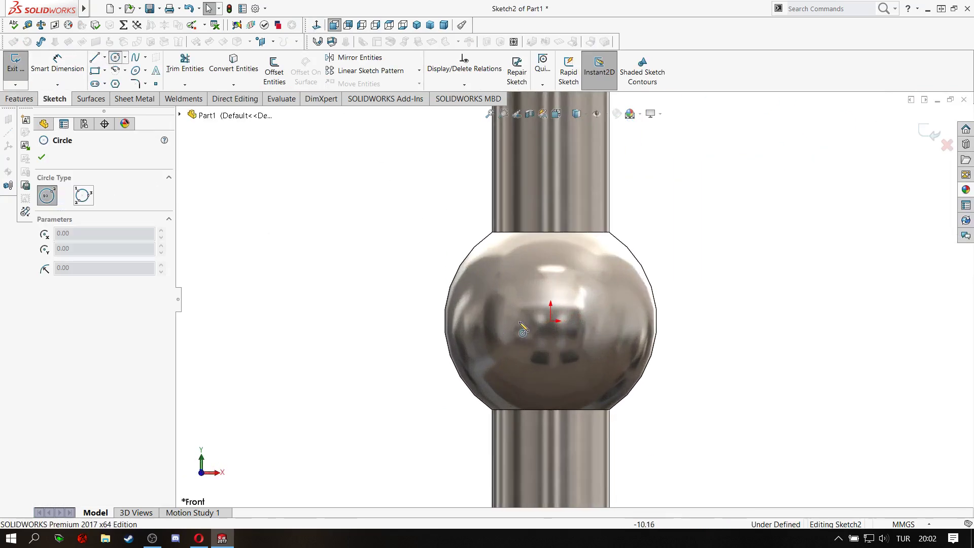
left_click(550, 320)
left_click(609, 305)
right_click(631, 295)
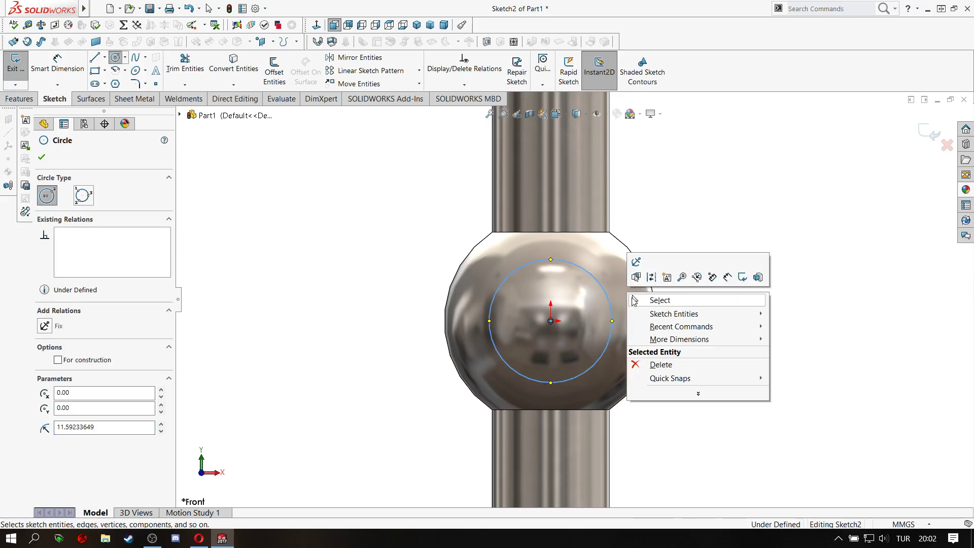
left_click(652, 298)
Dimension the circle's diameter to 12 mm
left_click(612, 311)
key("d")
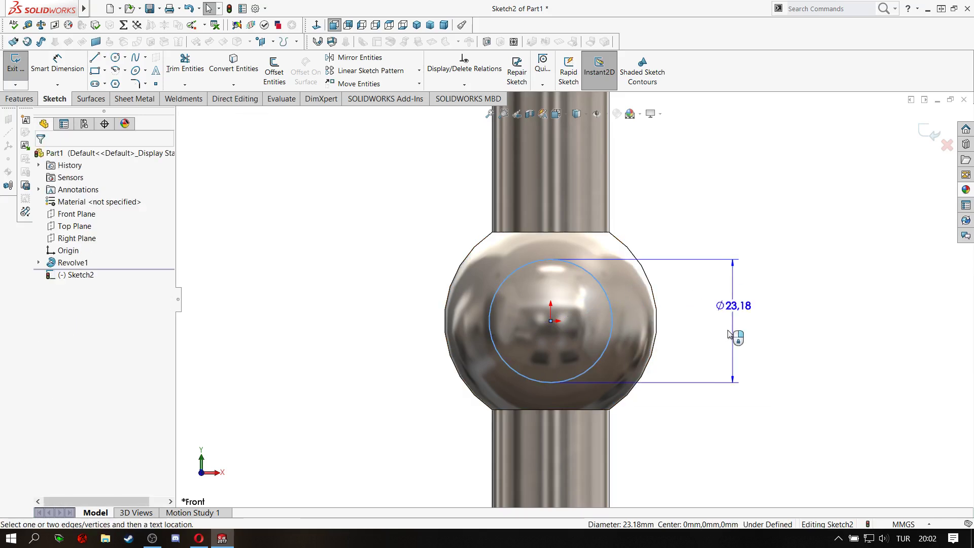
left_click(734, 330)
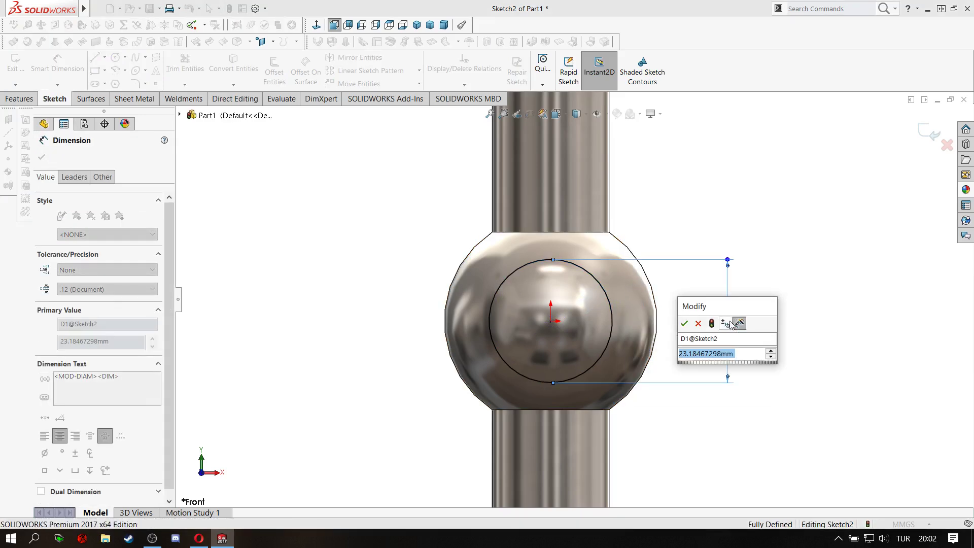
type("12")
key("Return")
right_click(759, 299)
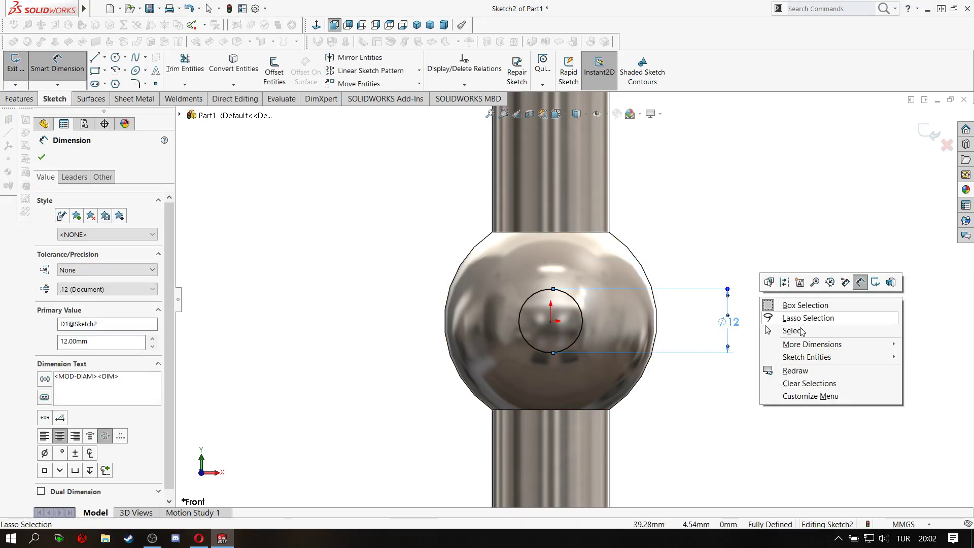
left_click(789, 333)
left_click(18, 99)
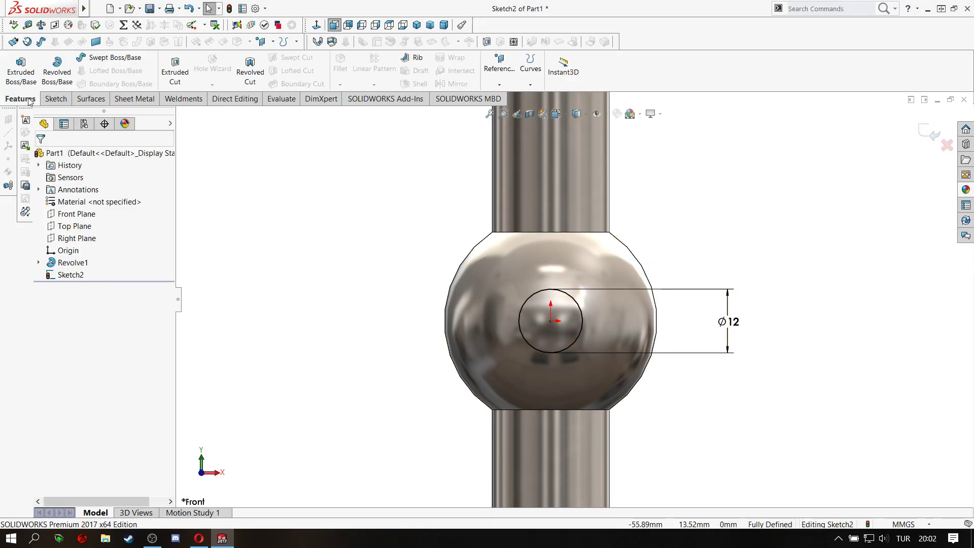
Extrude-cut the Ø12 circle Mid Plane, 90 mm deep, through the ball
left_click(175, 71)
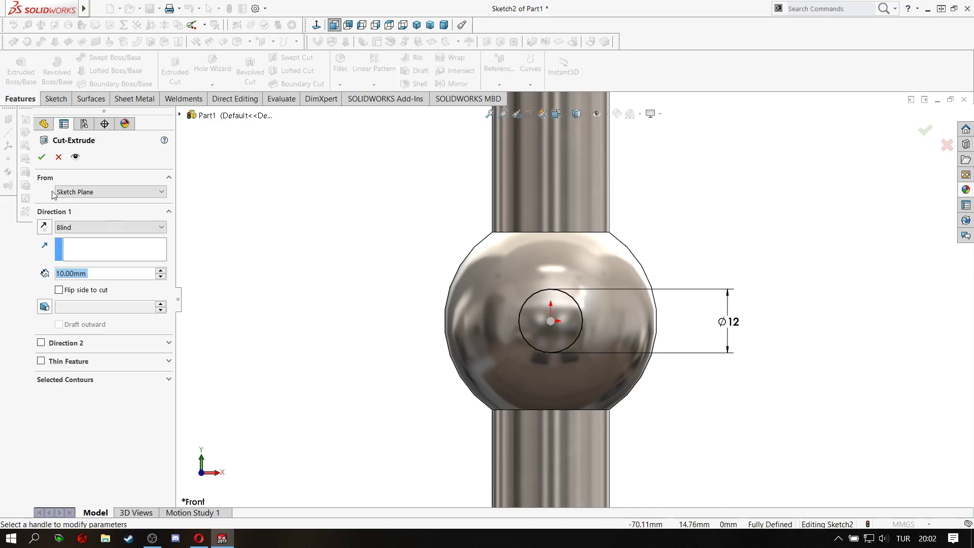
left_click(76, 227)
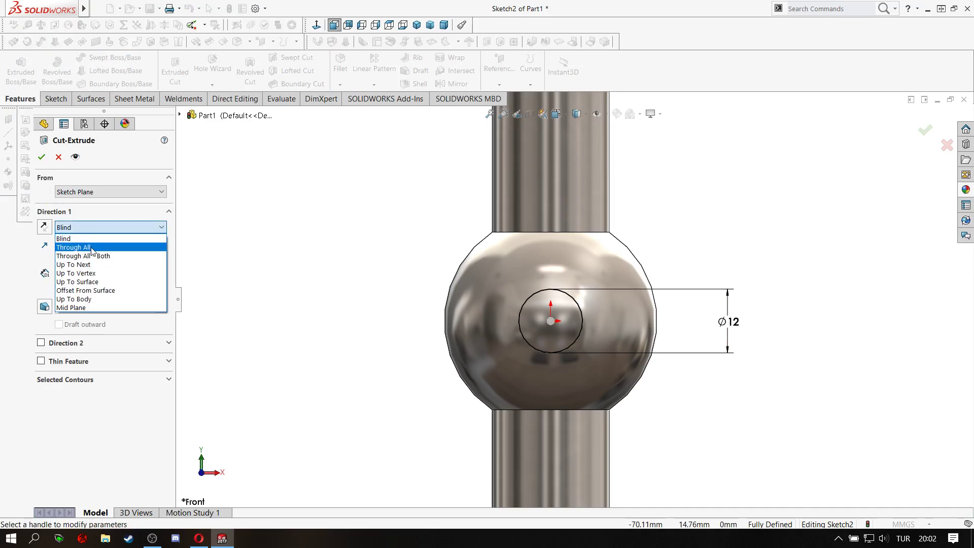
left_click(76, 307)
middle_click_drag(315, 322, 398, 345)
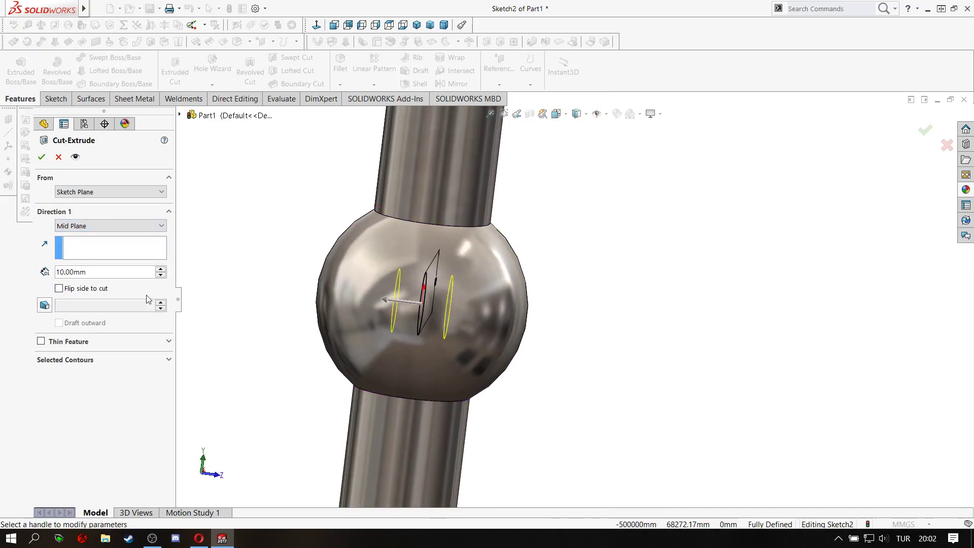
left_click(160, 269)
type("90")
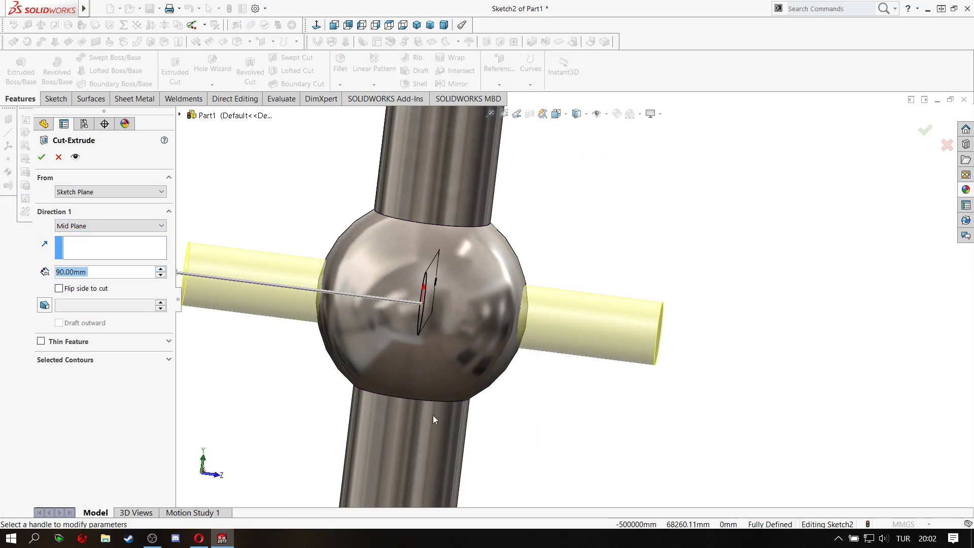
middle_click_drag(434, 415, 415, 406)
left_click(42, 159)
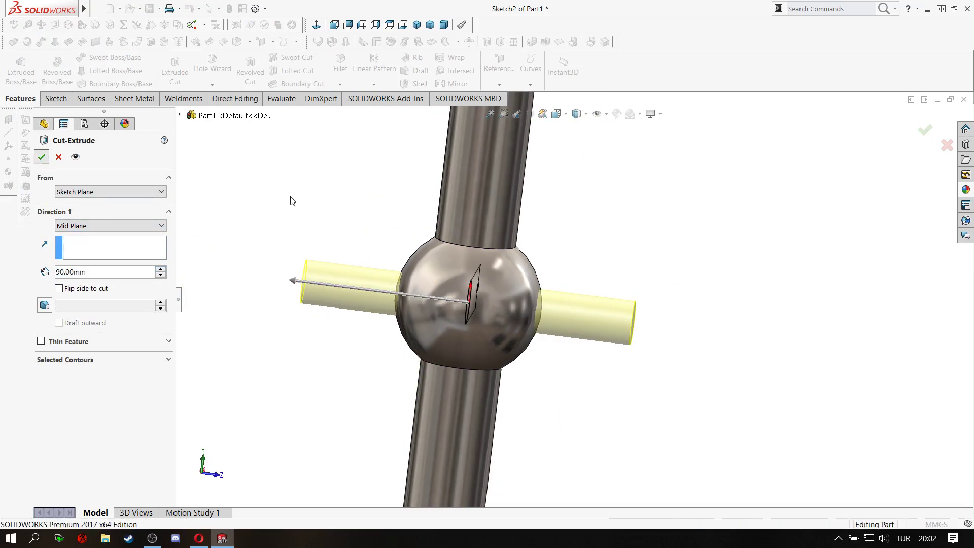
mouse_move(322, 298)
middle_mouse_down()
mouse_move(424, 315)
mouse_move(391, 327)
middle_mouse_up()
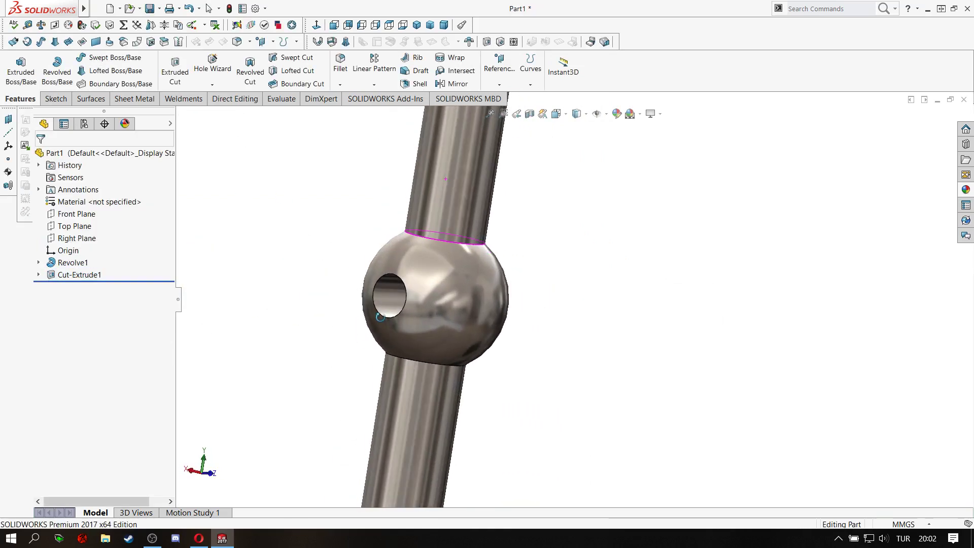
Sketch on the grooved end's ring face and convert the shaft edge into a Ø22 circle
scroll(391, 327, "up", 4)
scroll(368, 221, "up", 2)
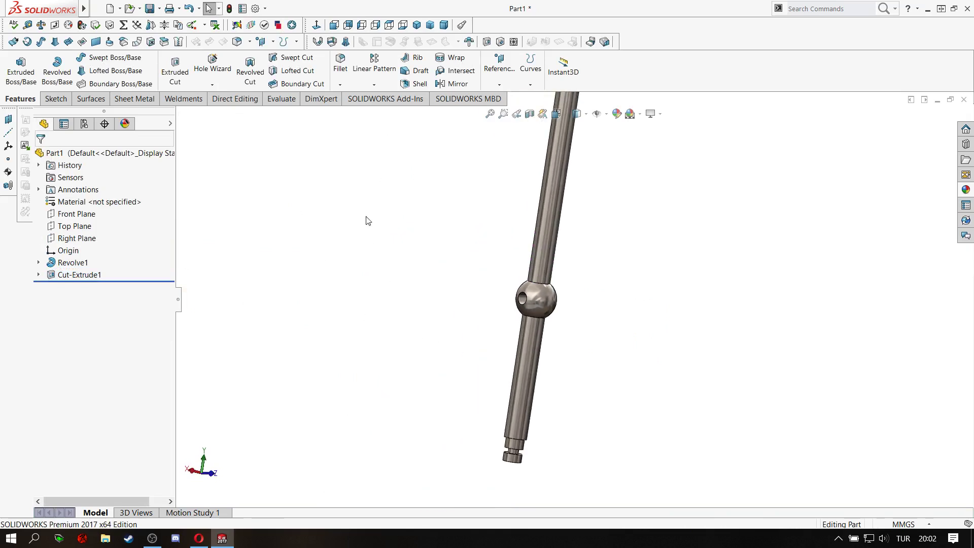
left_click(416, 24)
mouse_move(583, 457)
middle_mouse_down()
mouse_move(550, 224)
mouse_move(526, 256)
mouse_move(536, 365)
mouse_move(523, 355)
middle_mouse_up()
scroll(519, 363, "down", 3)
scroll(546, 338, "down", 3)
scroll(549, 283, "down", 4)
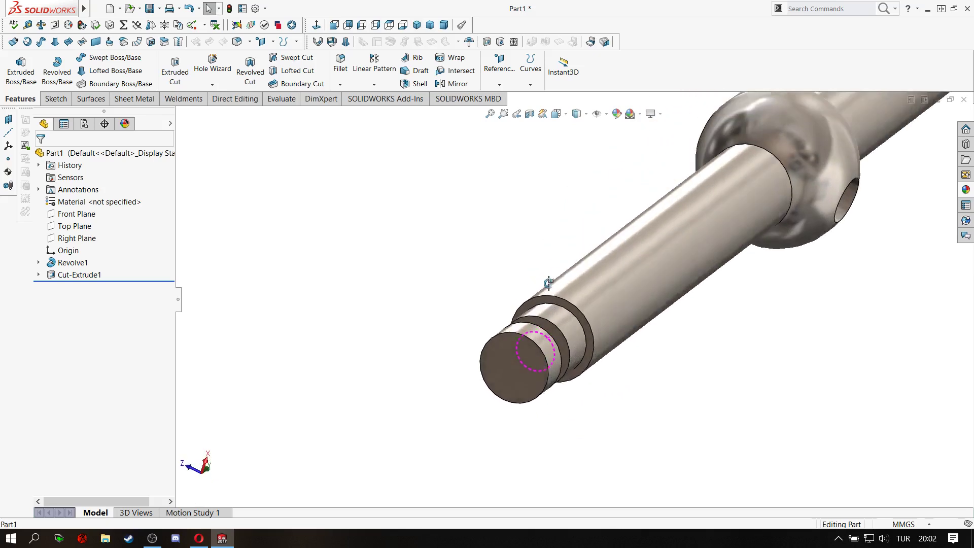
scroll(549, 283, "down", 2)
scroll(569, 324, "down", 2)
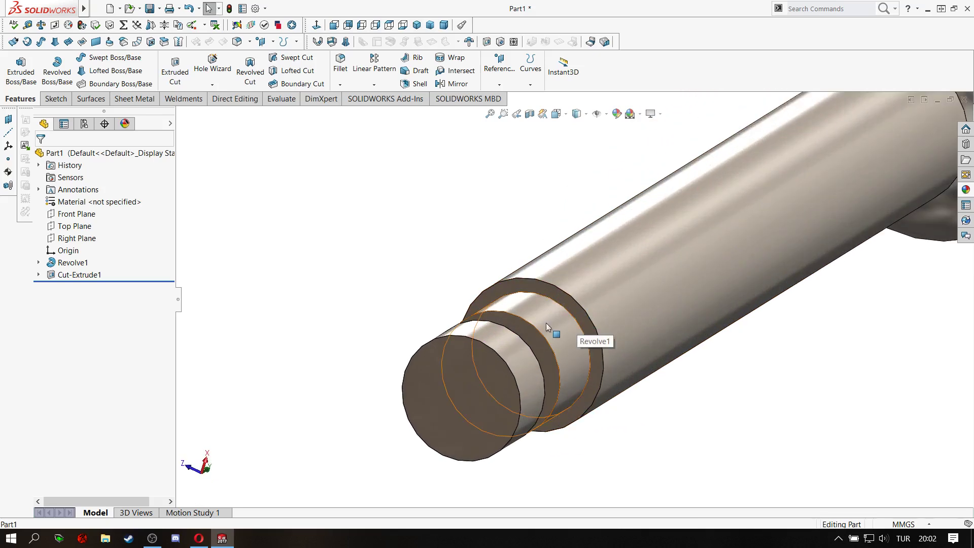
left_click(541, 288)
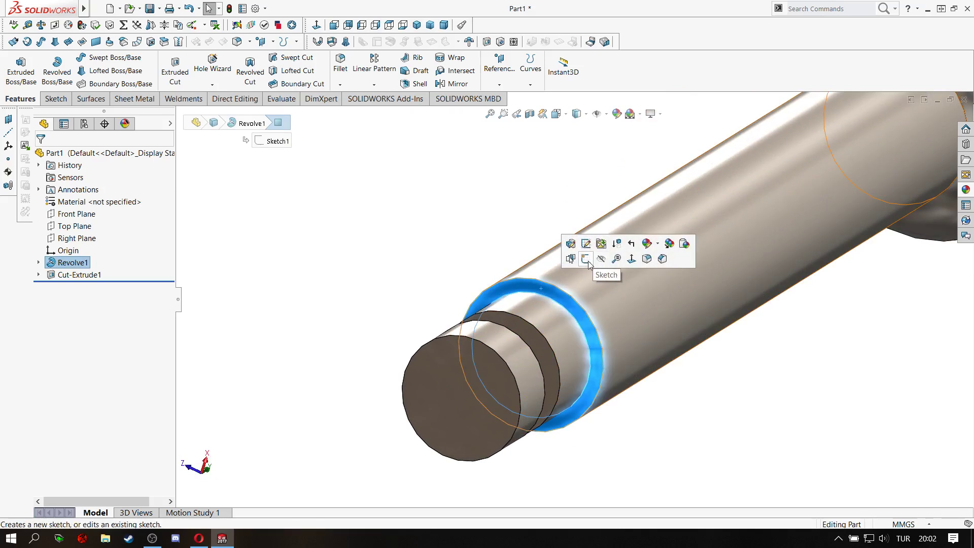
left_click(586, 259)
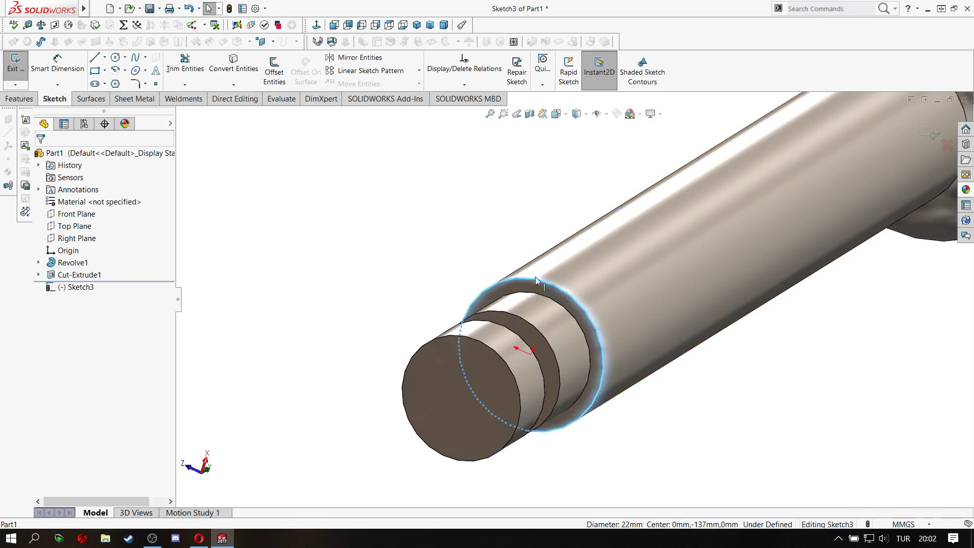
left_click(249, 78)
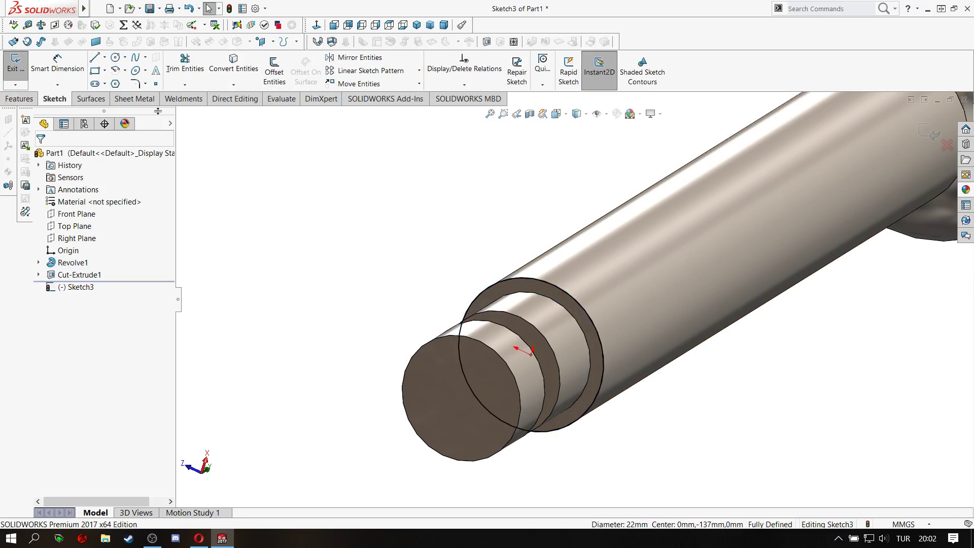
Start the Helix and Spiral command from the Curves menu
left_click(21, 99)
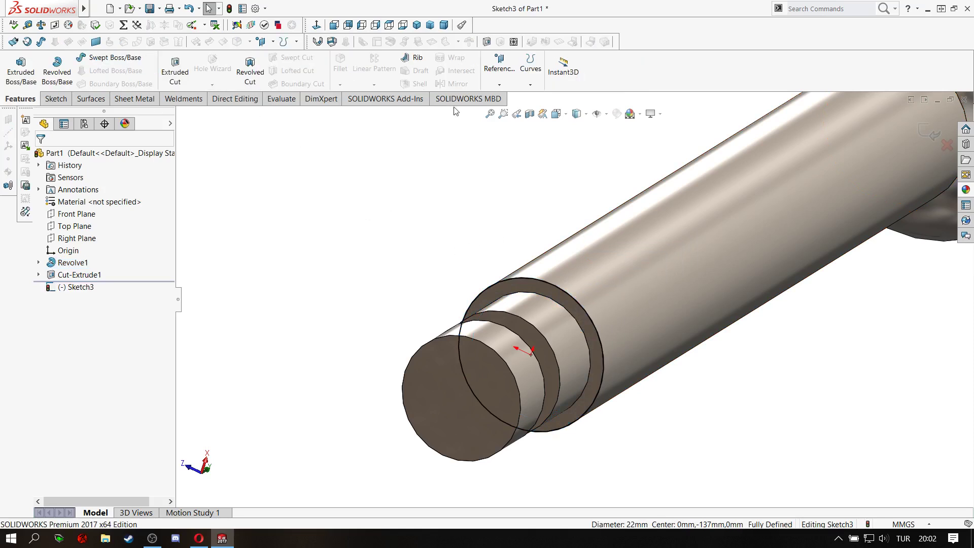
left_click(535, 86)
left_click(532, 112)
Create a reversed helix with 0° start angle, 29 revolutions and 4 mm pitch
mouse_move(468, 257)
middle_mouse_down()
mouse_move(437, 264)
mouse_move(426, 235)
mouse_move(425, 259)
middle_mouse_up()
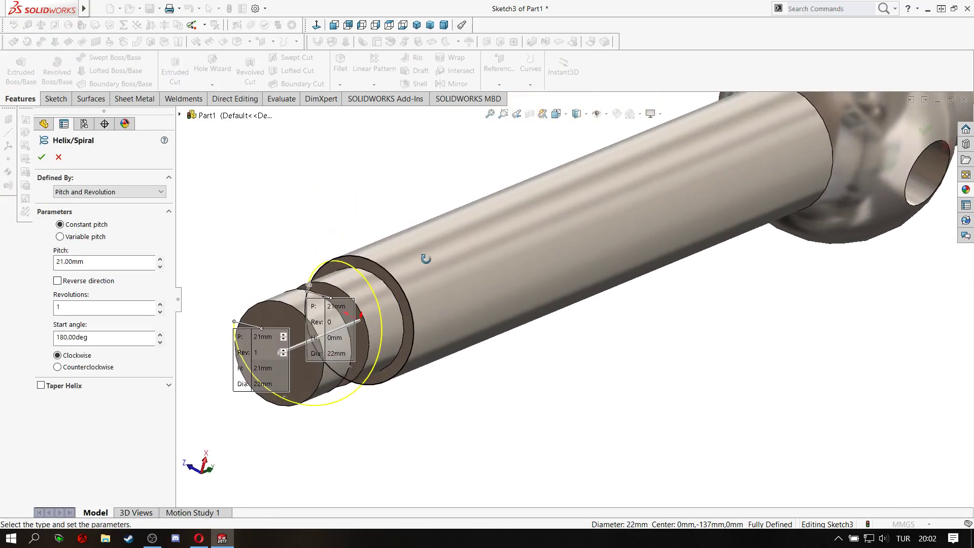
scroll(425, 258, "up", 3)
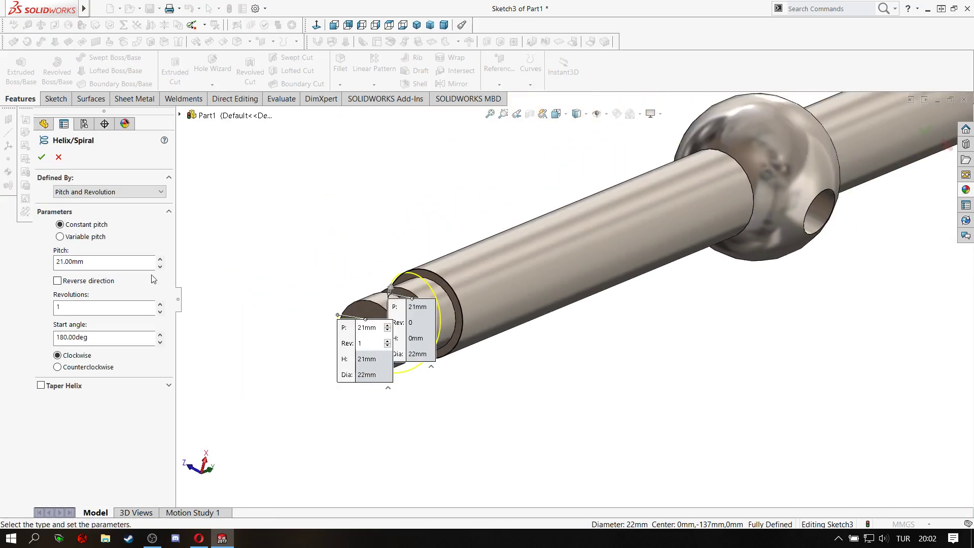
left_click(58, 282)
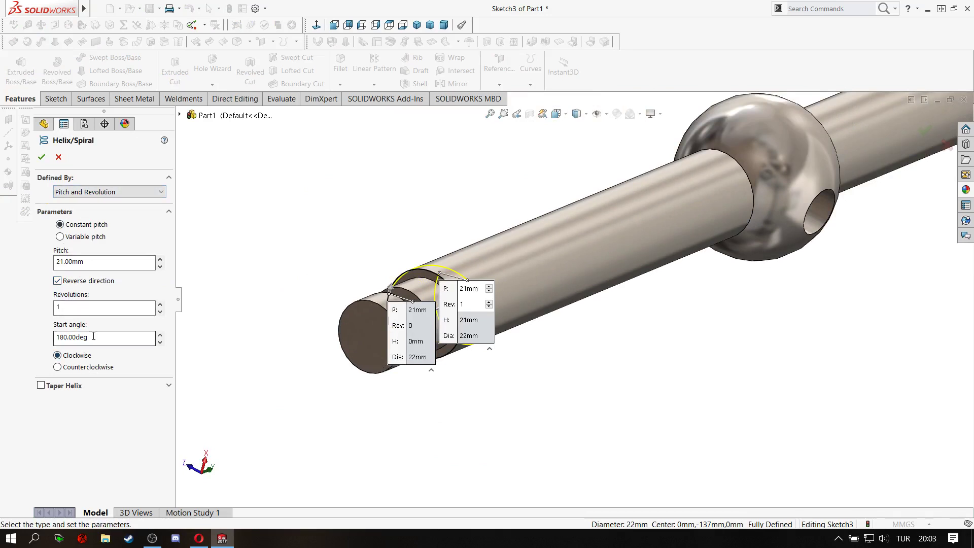
type("0")
key("Return")
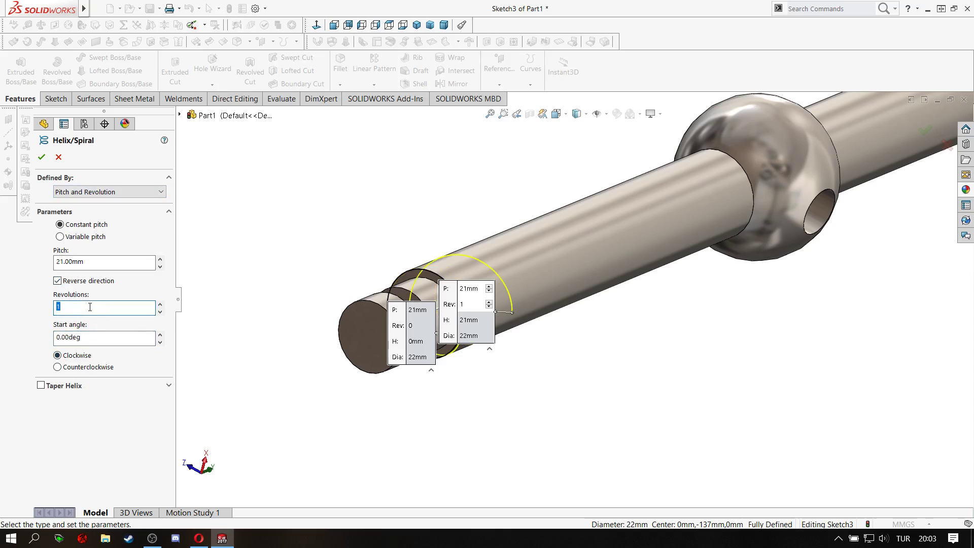
type("29")
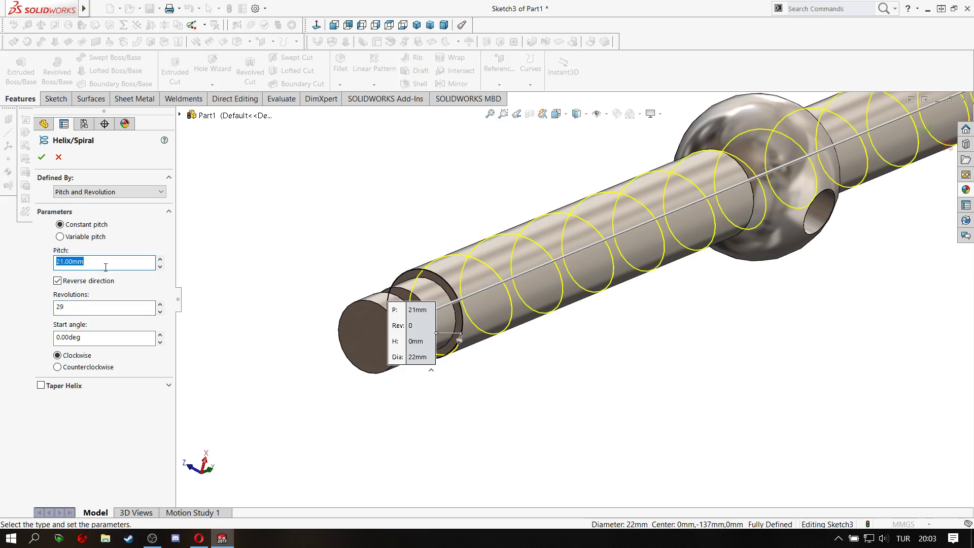
type("4")
key("Return")
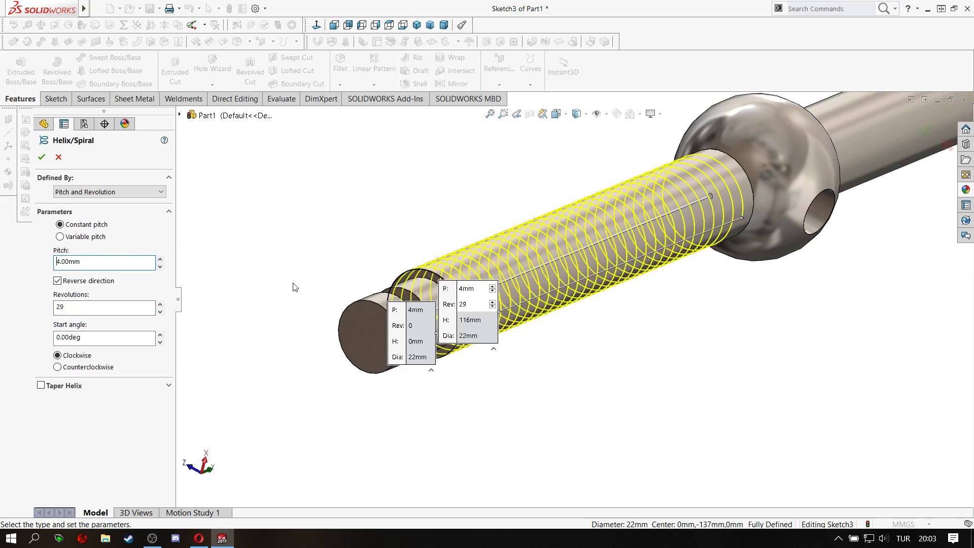
middle_click_drag(307, 269, 299, 280)
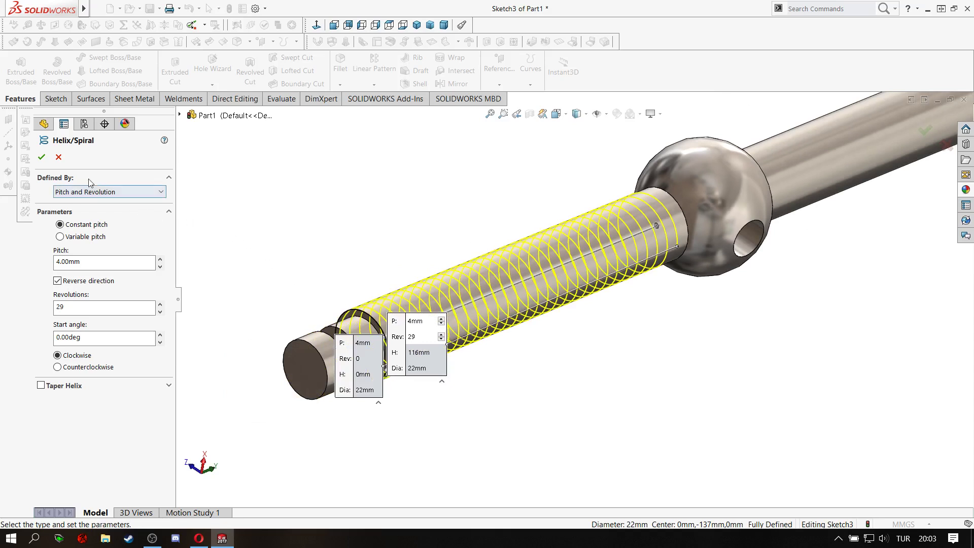
left_click(41, 158)
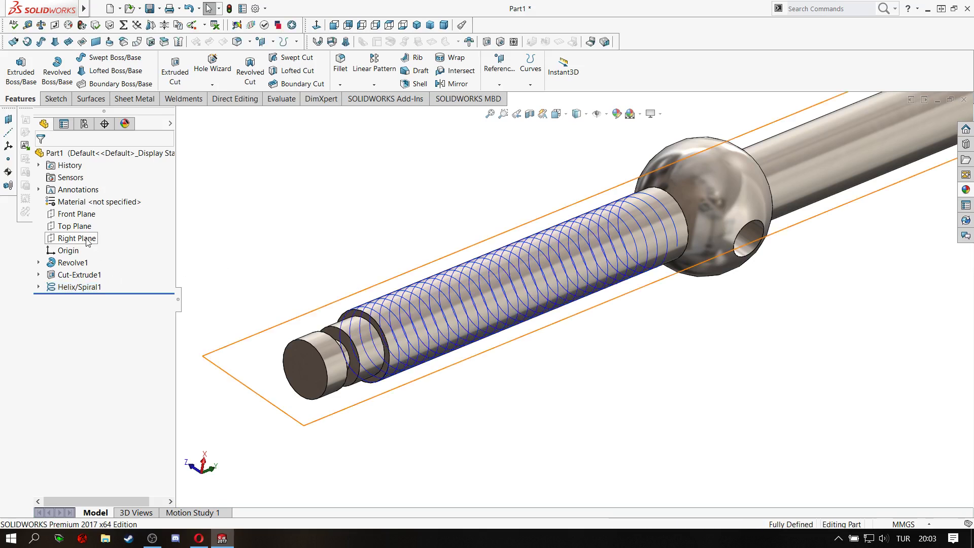
Start a new sketch on the Right Plane, viewed face-on
left_click(87, 242)
left_click(96, 223)
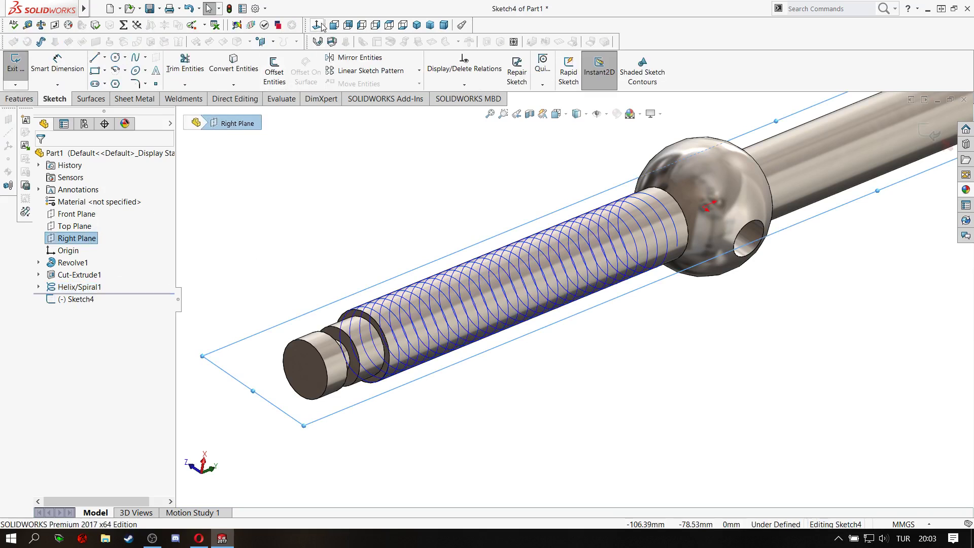
left_click(318, 25)
scroll(603, 454, "down", 1)
scroll(584, 431, "down", 4)
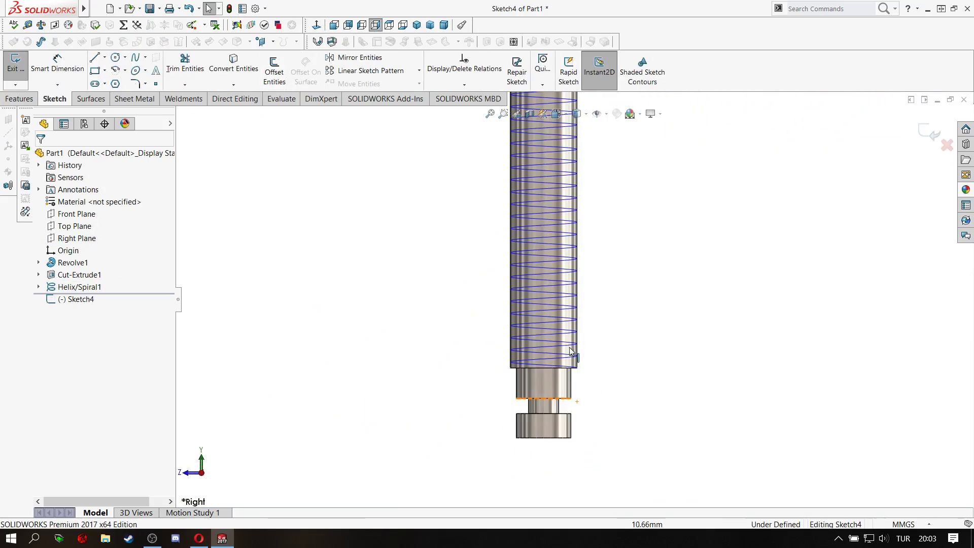
scroll(570, 350, "down", 2)
scroll(576, 370, "down", 2)
scroll(577, 355, "down", 3)
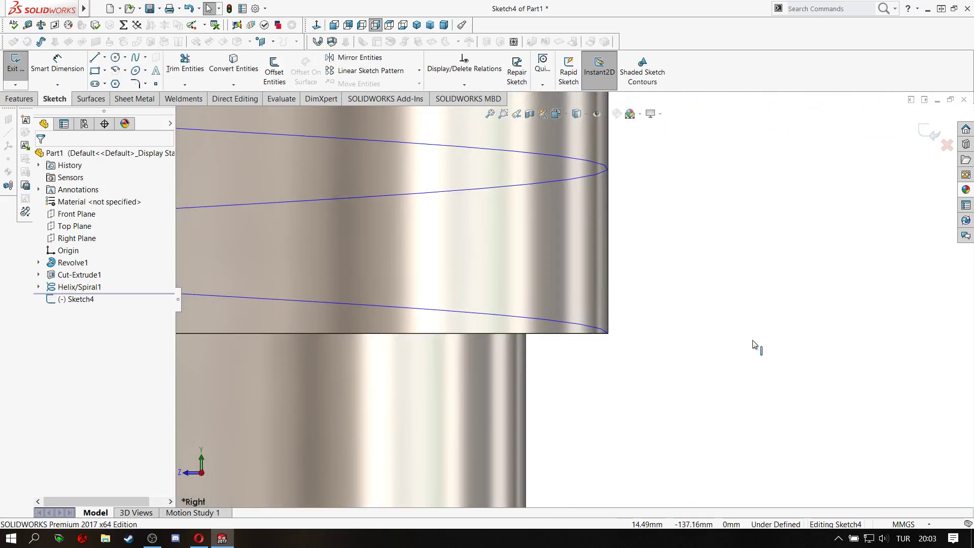
scroll(741, 340, "up", 2)
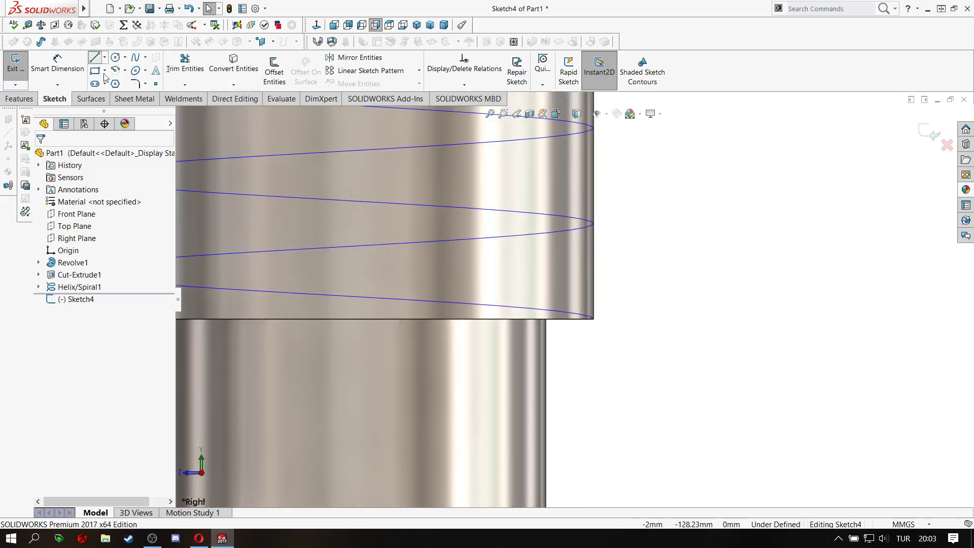
Draw the closed trapezoidal thread-tooth profile at the shaft's outer edge
left_click(593, 318)
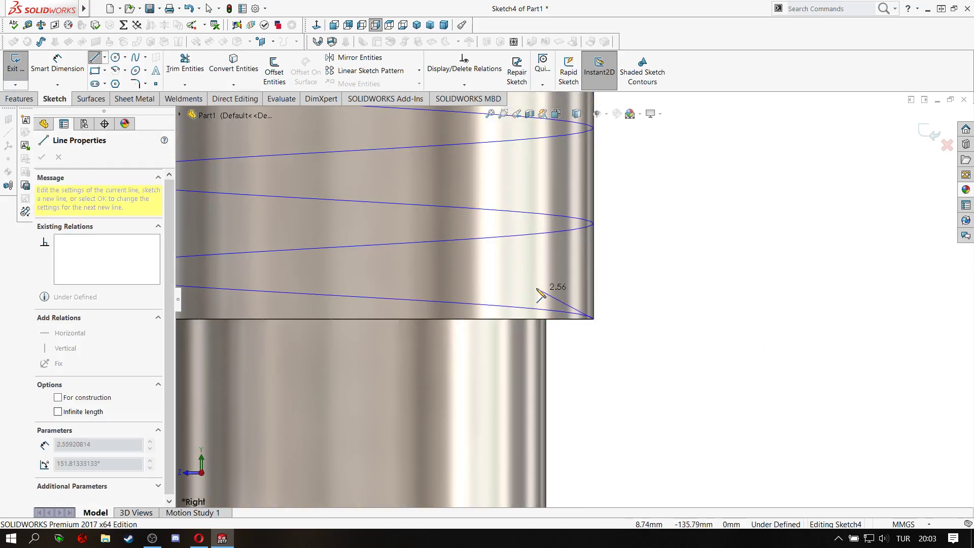
left_click(520, 296)
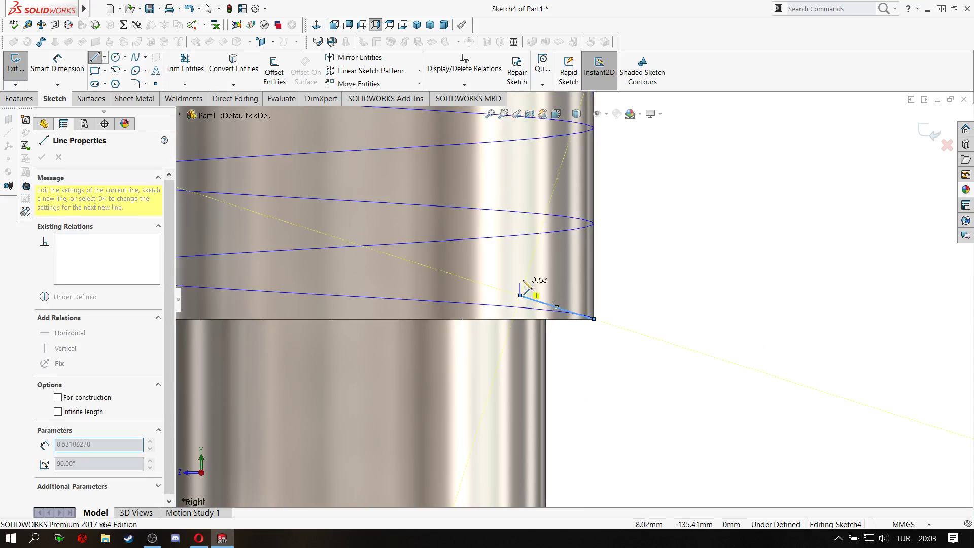
left_click(520, 275)
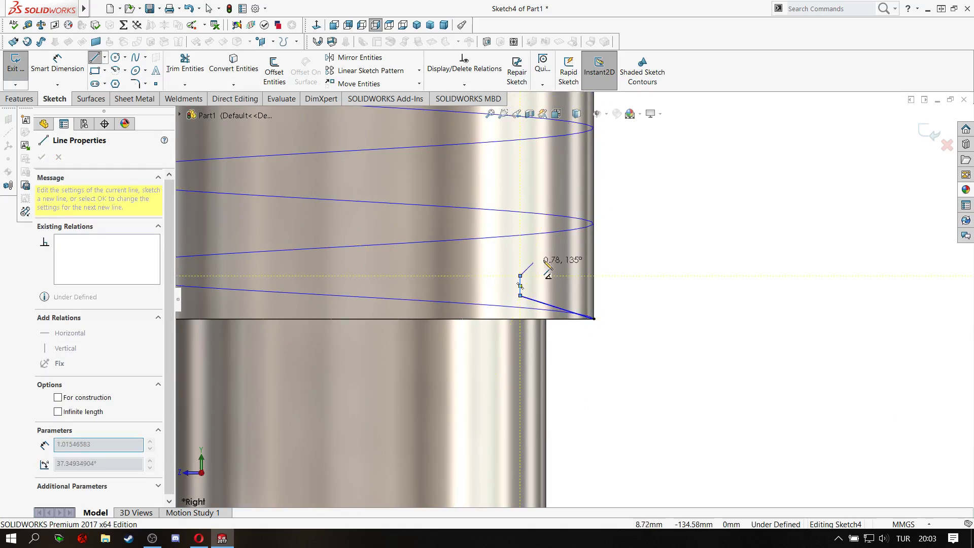
left_click(595, 246)
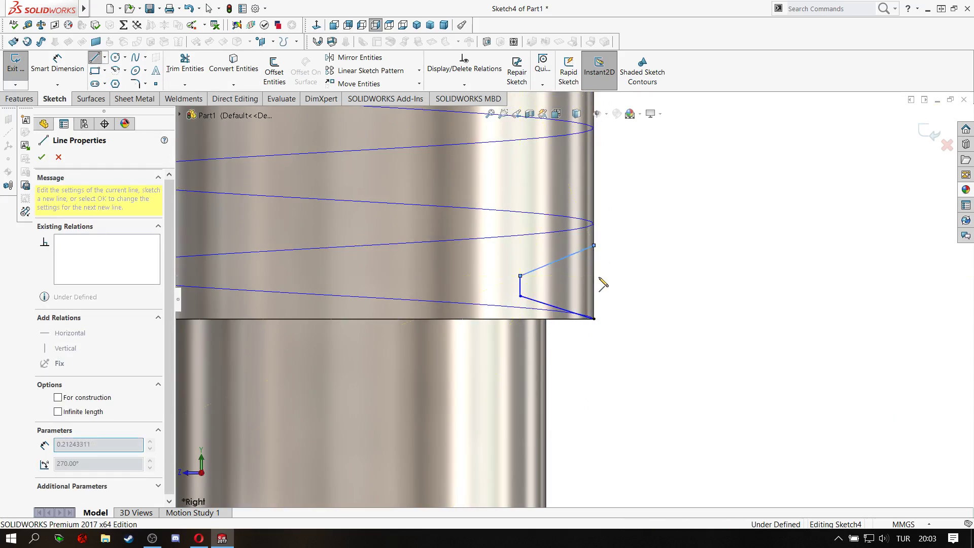
left_click(594, 319)
right_click(593, 282)
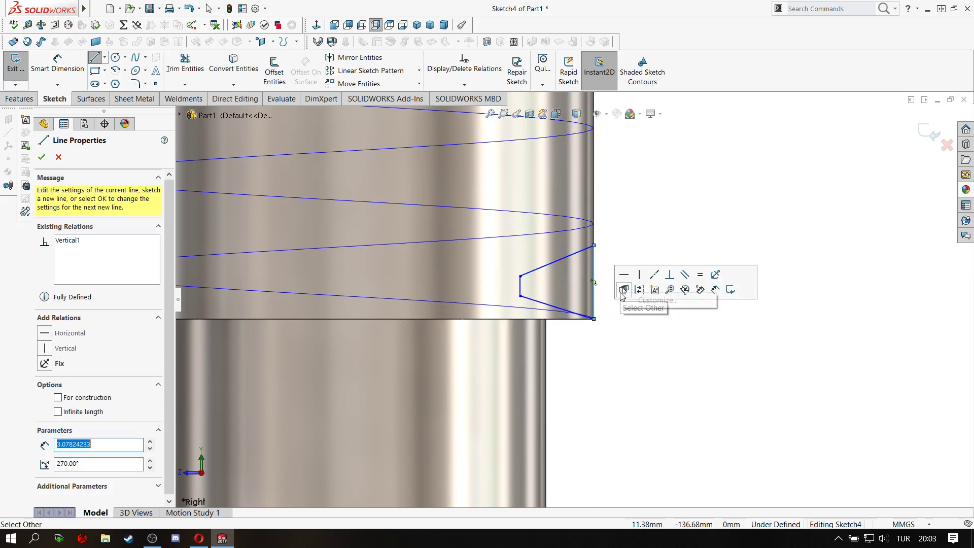
left_click(629, 327)
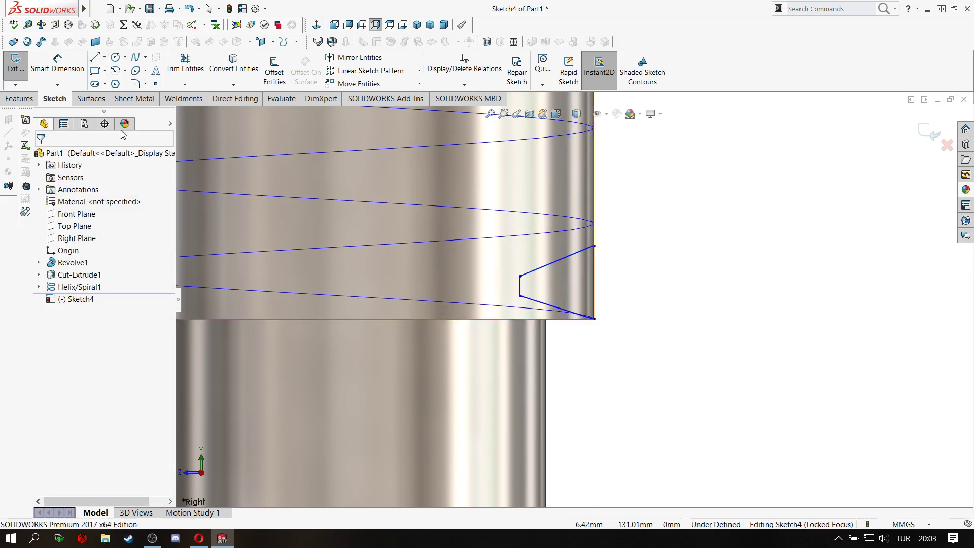
Add a centerline through the profile's middle and make it horizontal
left_click(104, 58)
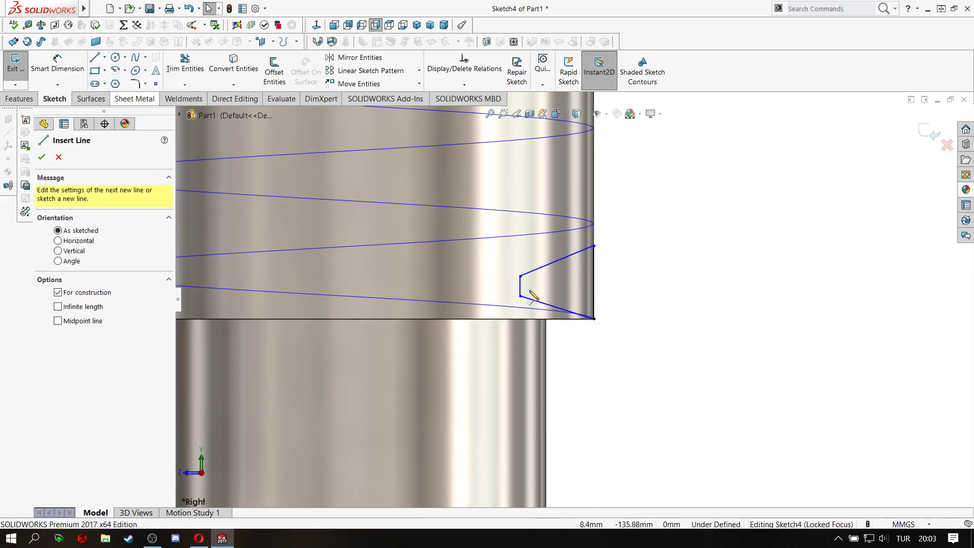
left_click(520, 286)
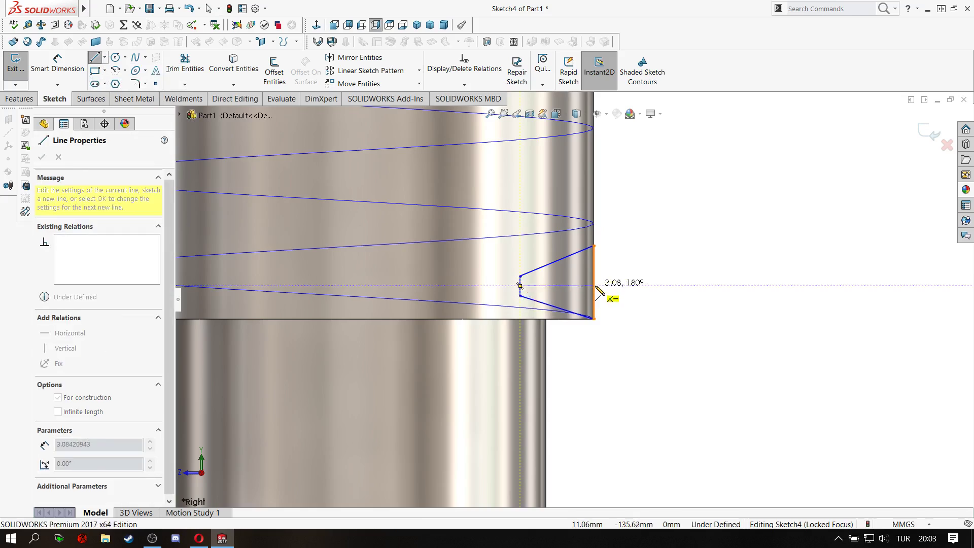
left_click(594, 282)
right_click(594, 283)
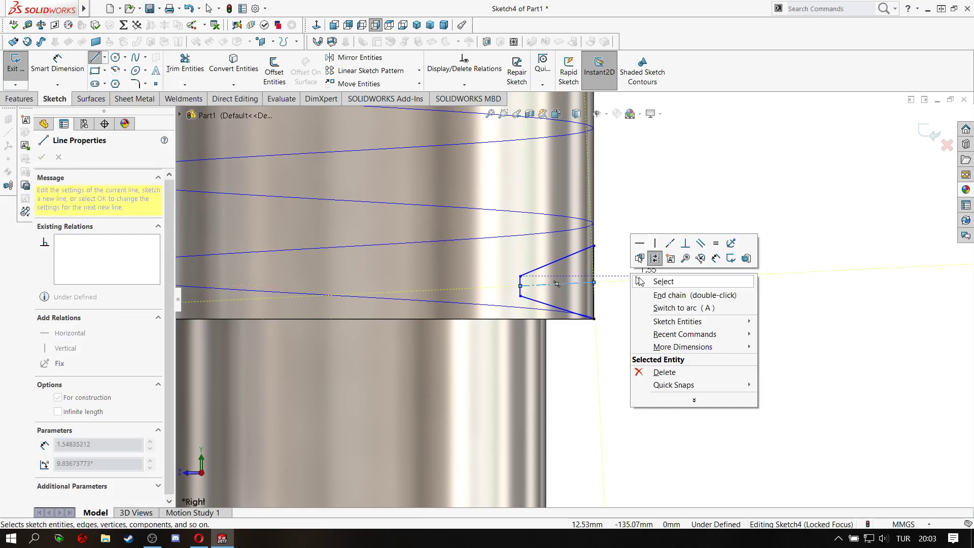
left_click(657, 281)
left_click(577, 289)
left_click(620, 239)
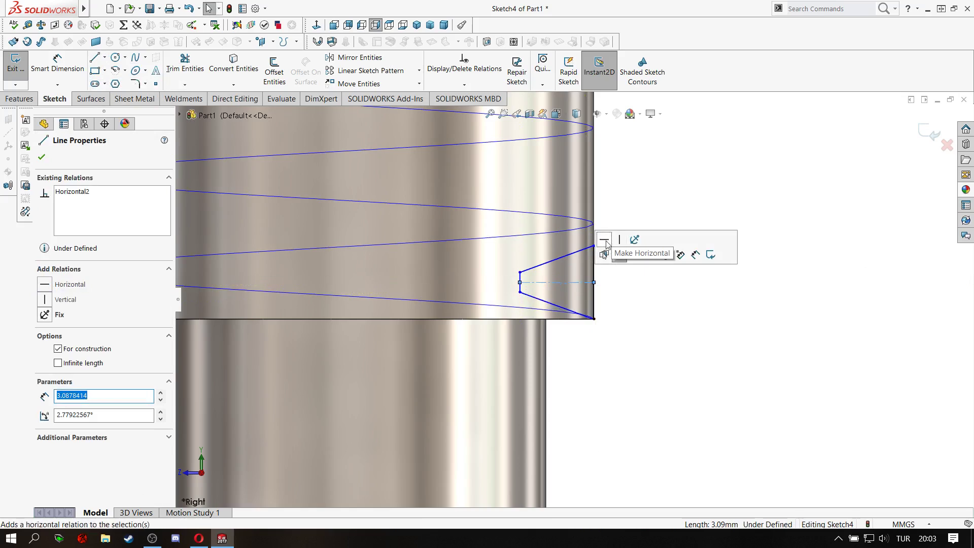
left_click(617, 362)
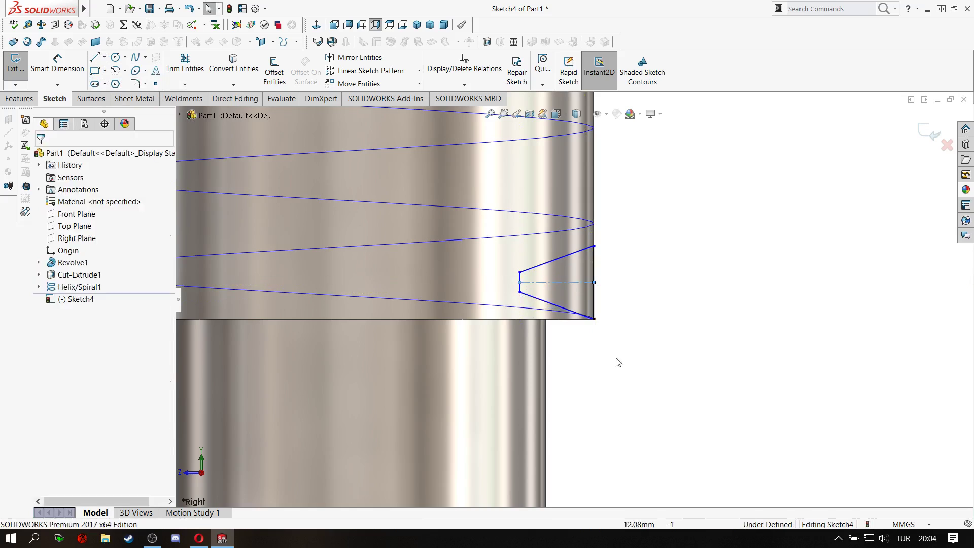
Dimension the thread profile's depth to 2.25 with Smart Dimension
left_click(65, 77)
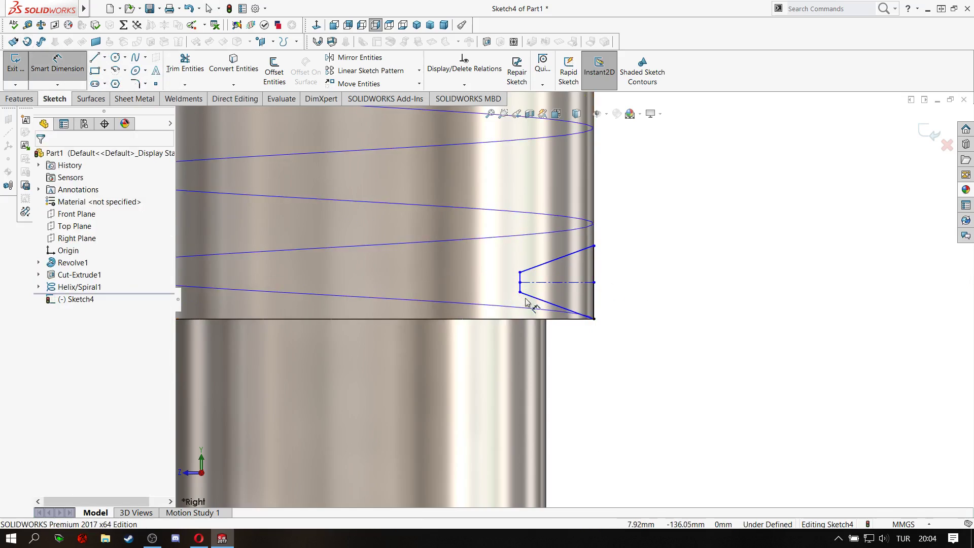
left_click(593, 321)
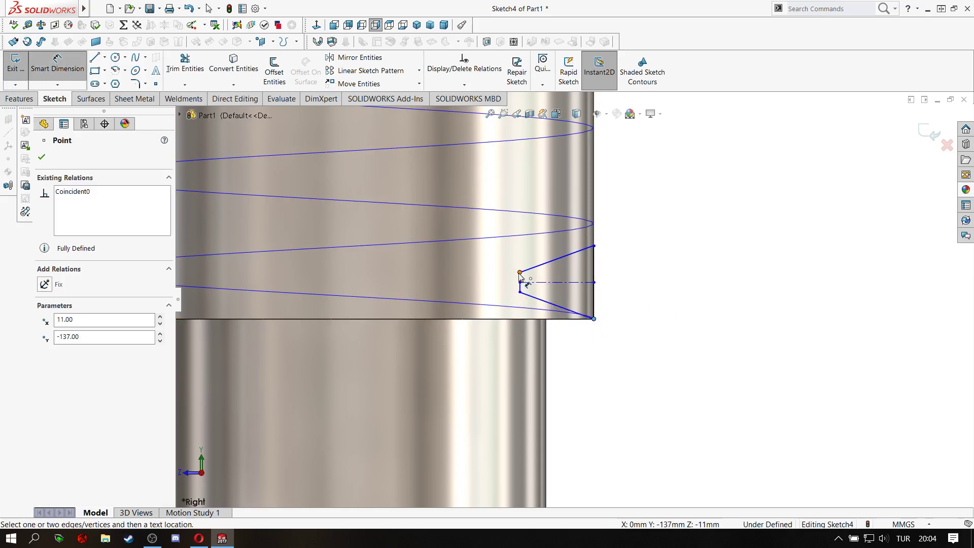
left_click(519, 272)
left_click(552, 189)
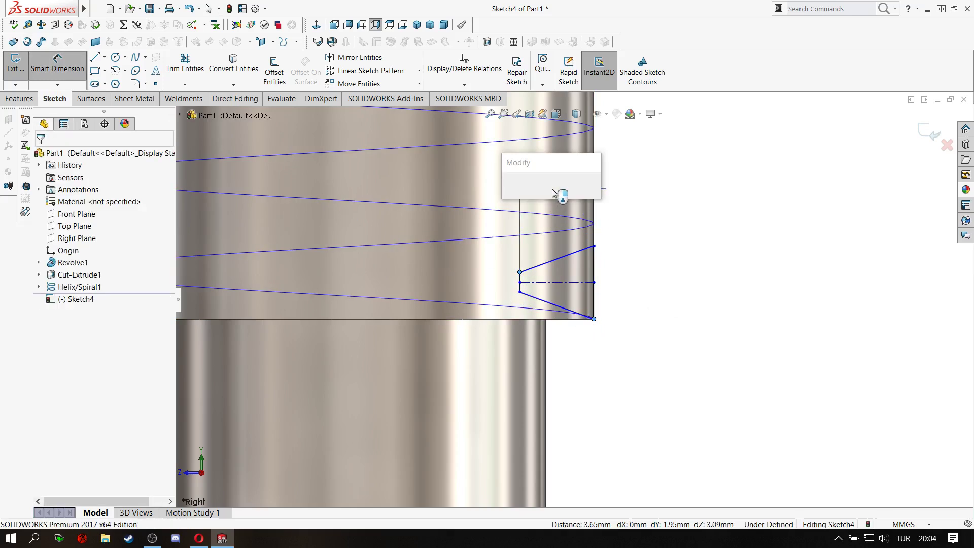
type("2.25")
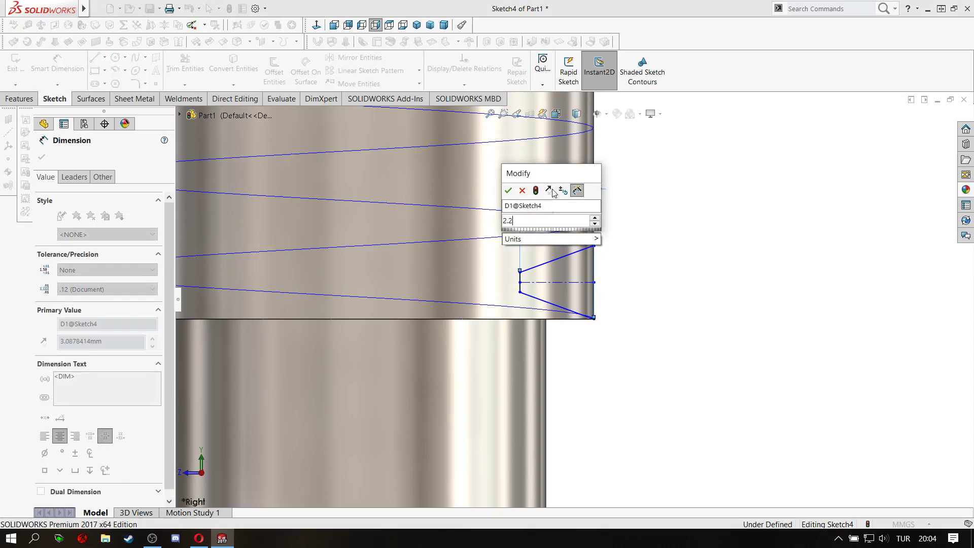
key("Return")
left_click(643, 264)
Dimension the inner flat's width to 1.33
scroll(629, 269, "down", 2)
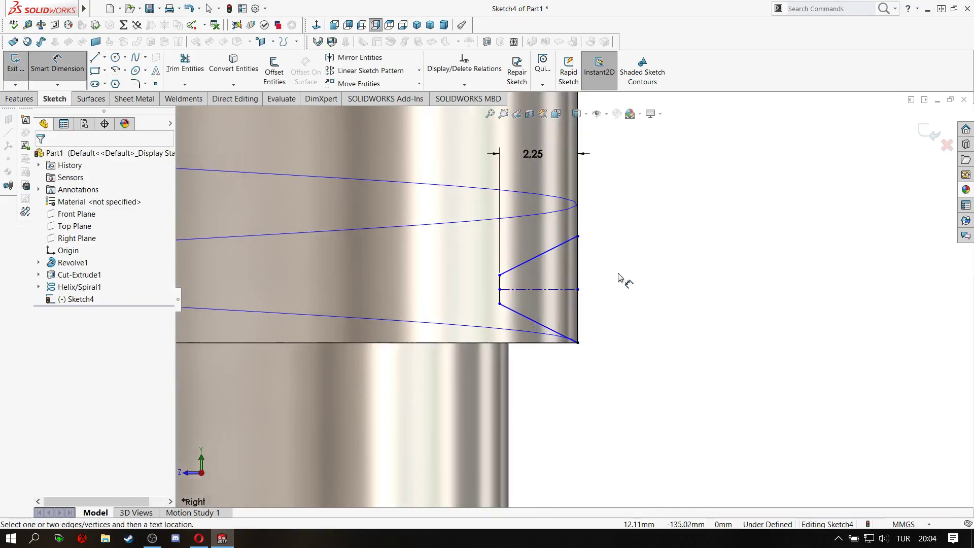
left_click(501, 289)
left_click(467, 293)
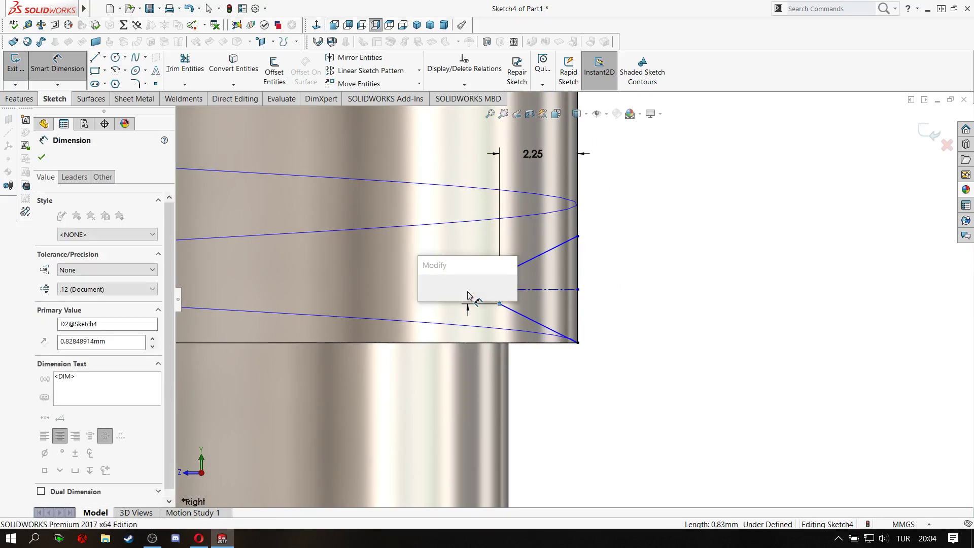
type("1,33")
key("Return")
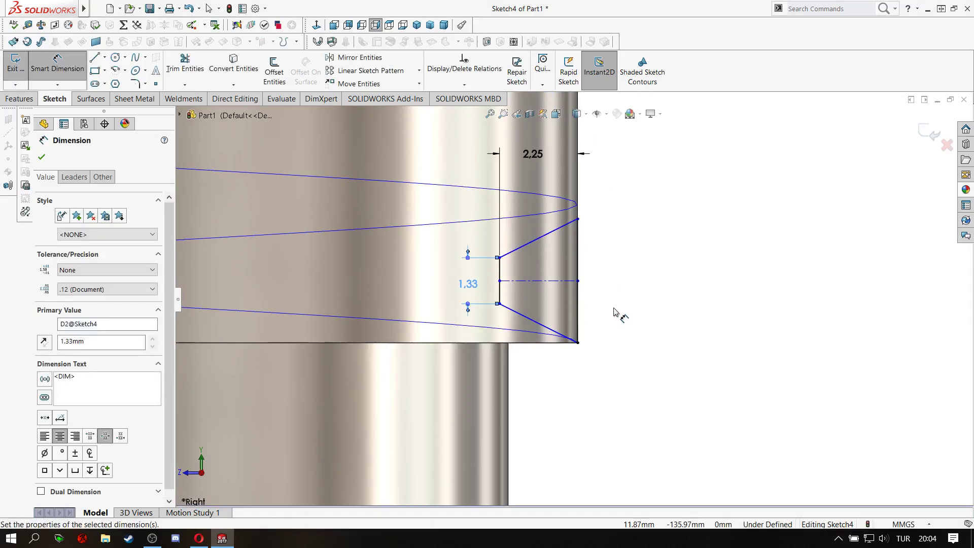
left_click(702, 315)
Set the 30° angle between the slanted flanks and exit the fully defined sketch
left_click(522, 247)
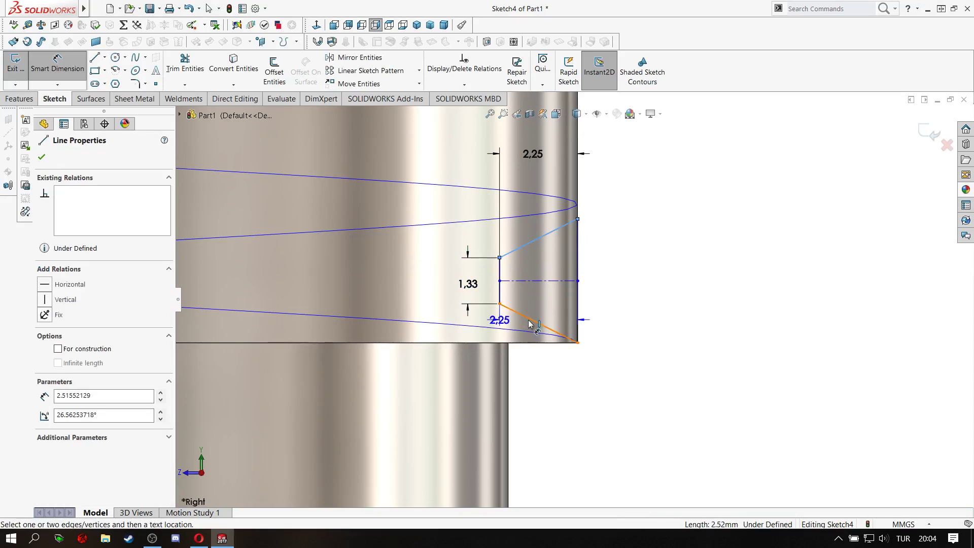
left_click(532, 319)
left_click(644, 277)
type("3")
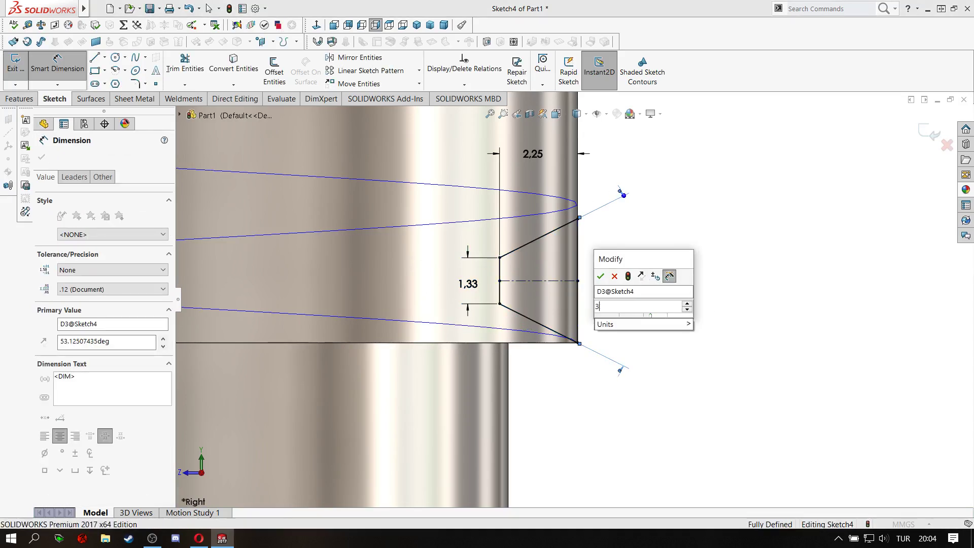
key("Return")
right_click(772, 297)
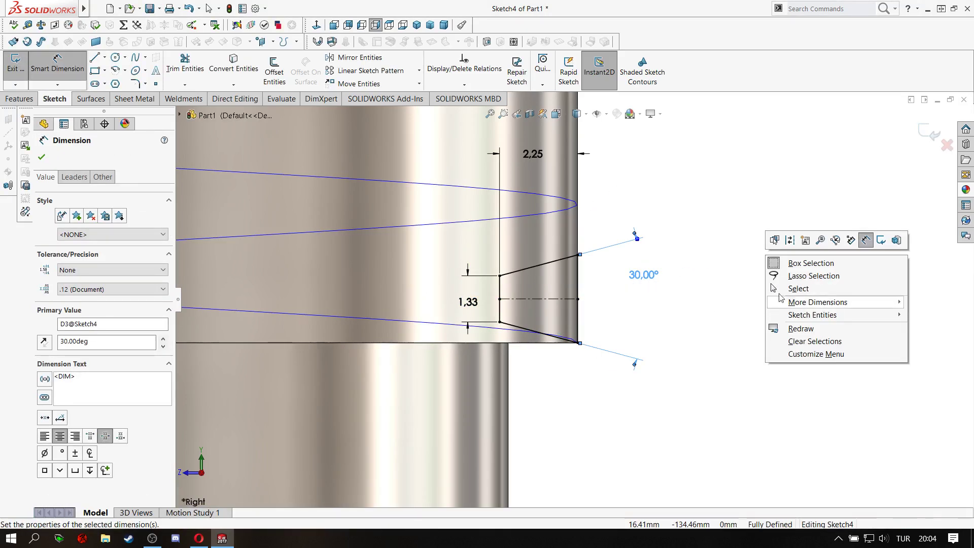
key("Escape")
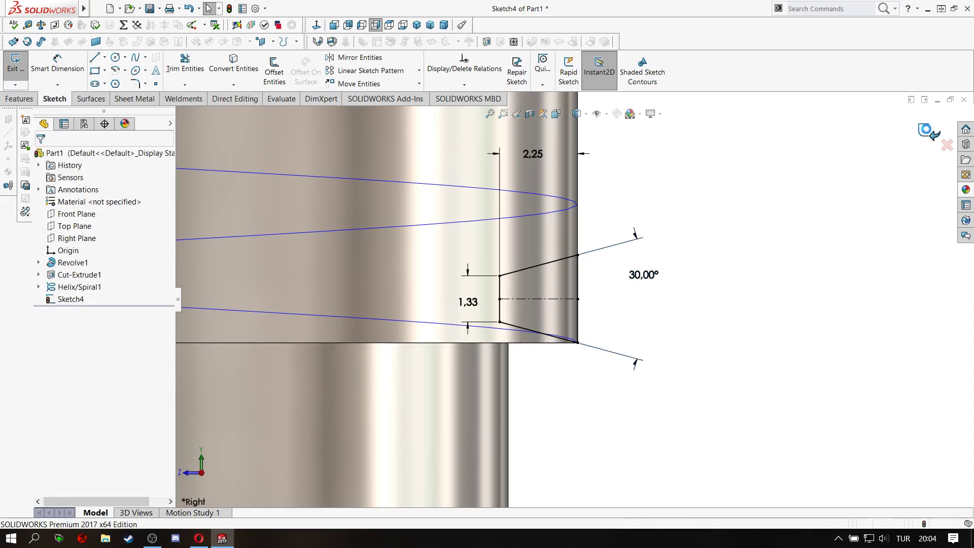
left_click(929, 133)
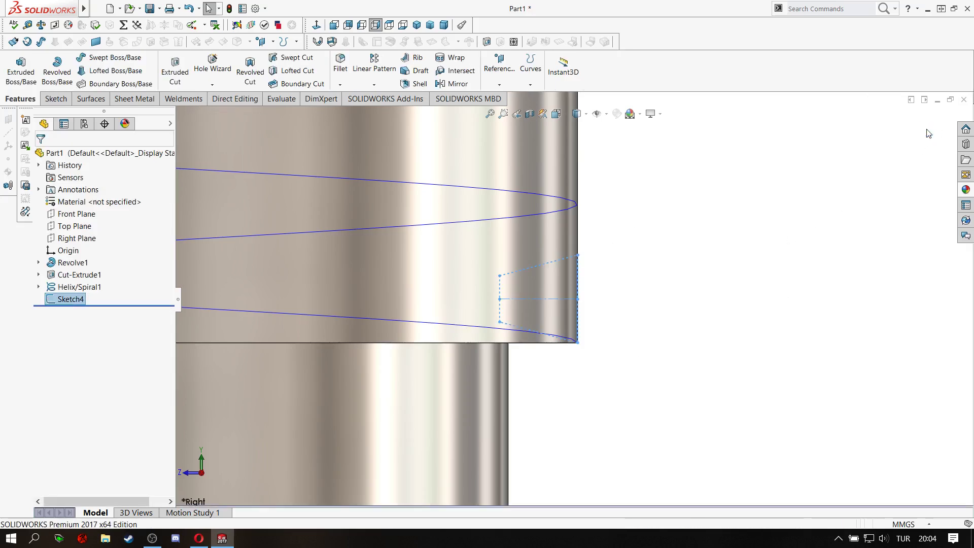
Sweep-cut the Sketch4 tooth profile along Helix/Spiral1, then orbit to view the thread
left_click(297, 58)
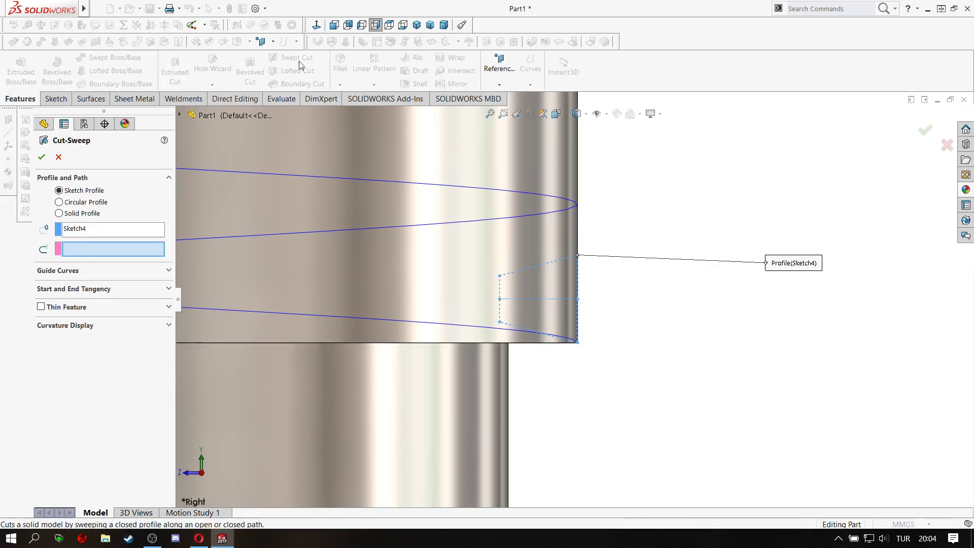
left_click(446, 325)
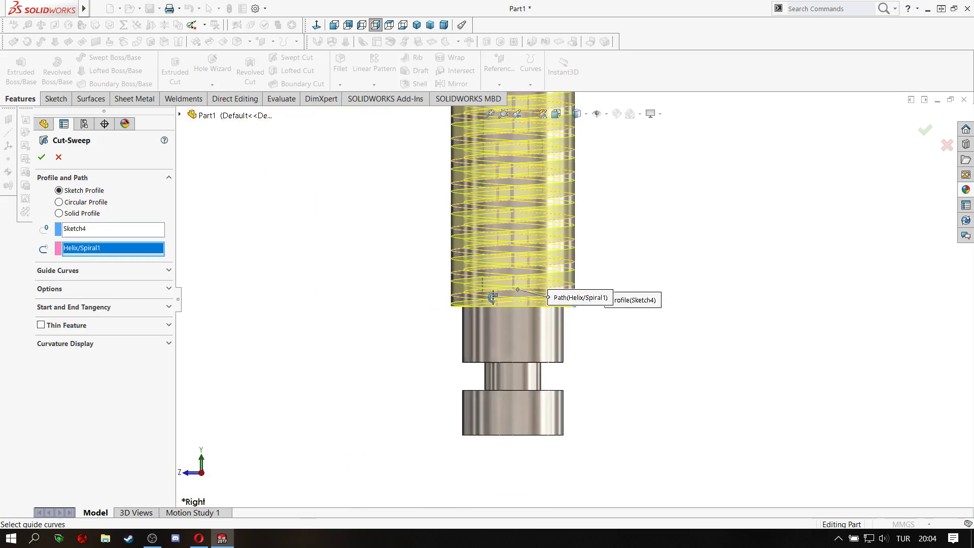
middle_click_drag(456, 256, 436, 195)
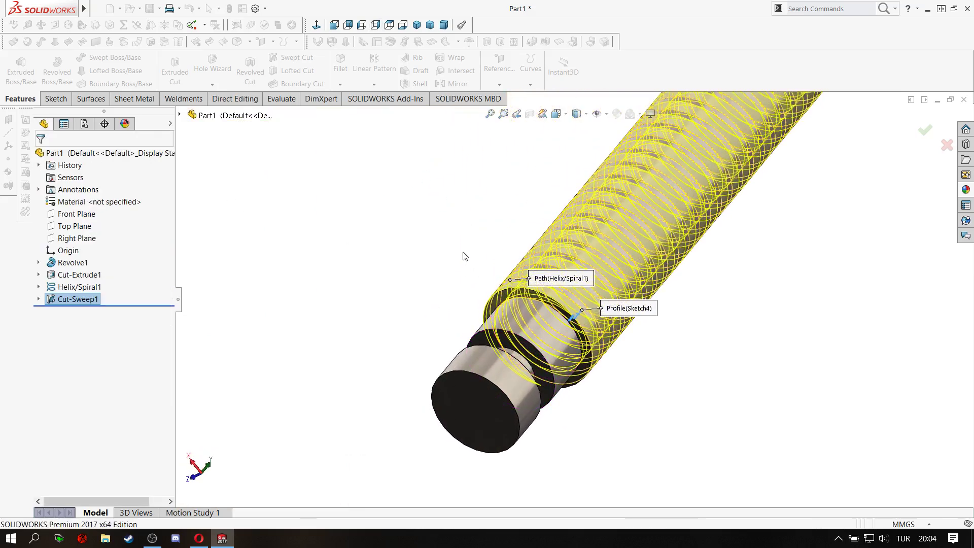
Hide the helix curve and zoom in and out to inspect the cut thread
left_click(532, 261)
left_click(562, 231)
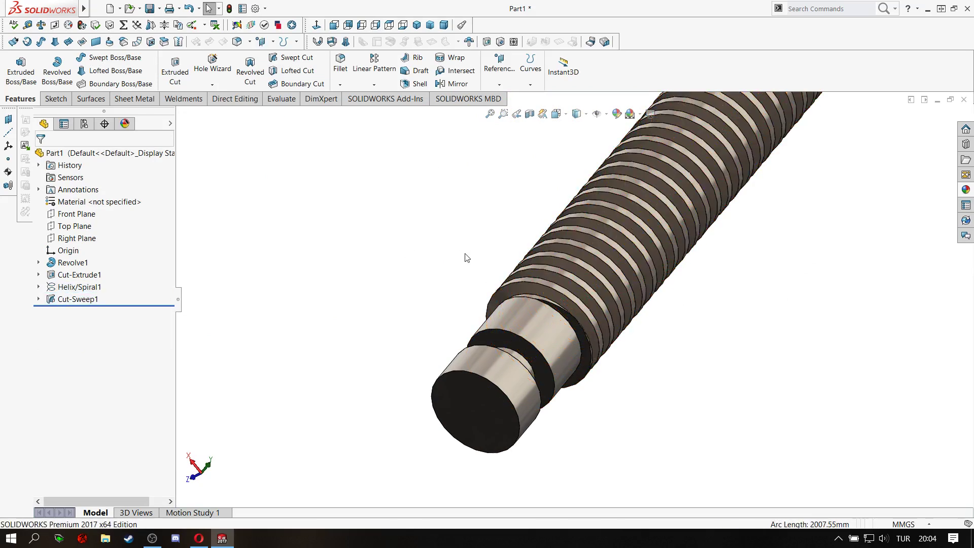
scroll(563, 284, "up", 3)
scroll(615, 266, "up", 2)
scroll(608, 289, "up", 2)
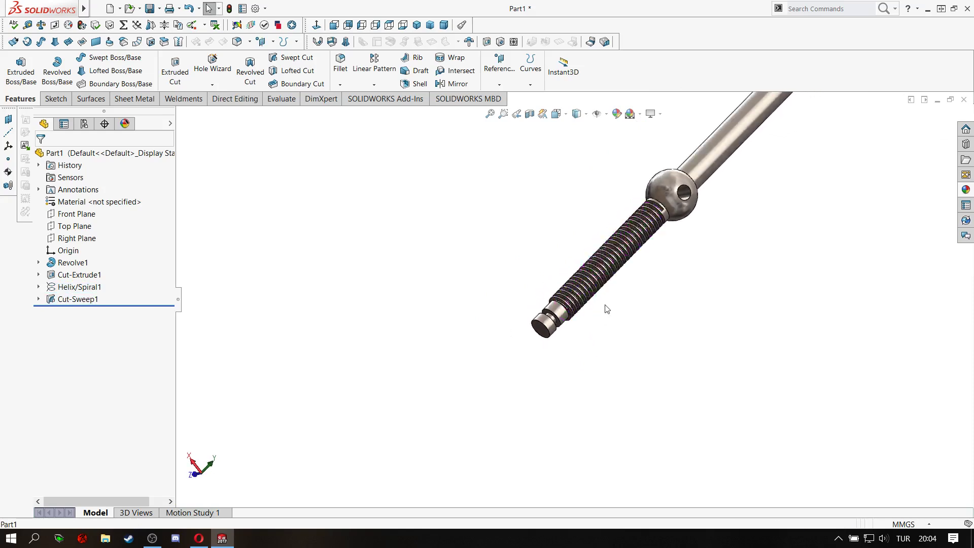
scroll(605, 307, "down", 3)
scroll(624, 312, "down", 3)
scroll(626, 312, "up", 2)
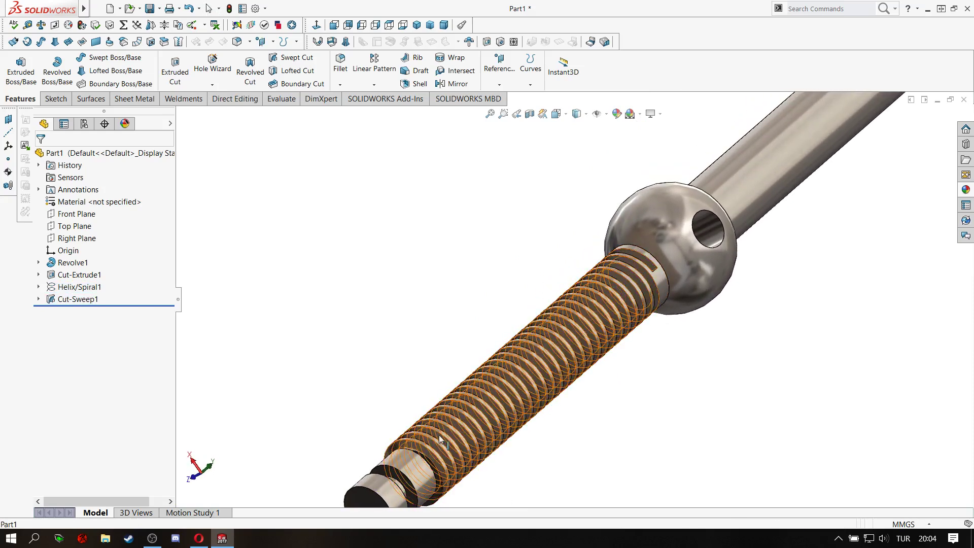
scroll(419, 459, "down", 3)
scroll(431, 451, "down", 3)
scroll(442, 447, "up", 3)
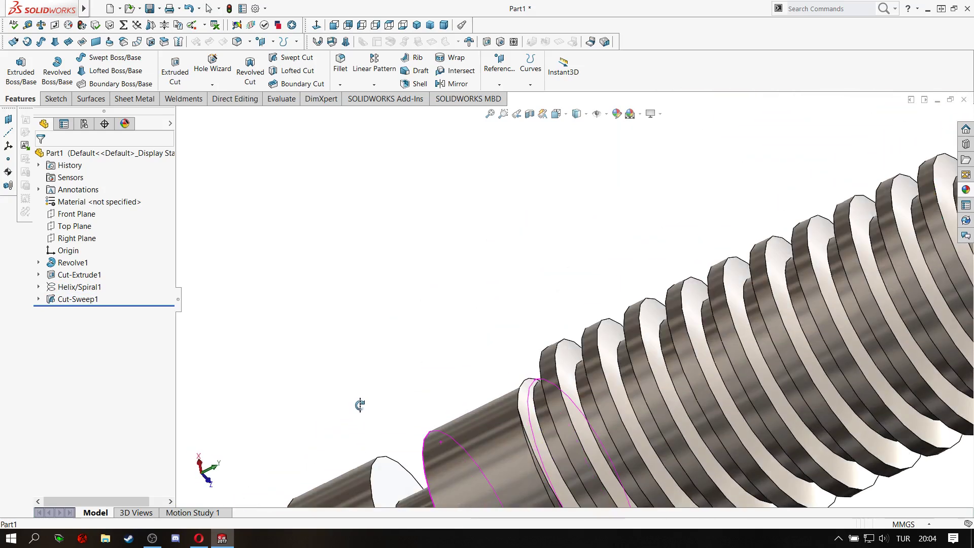
Orbit to the end face, return to isometric view, and bring up Insert > Features
middle_click_drag(413, 407, 469, 201)
left_click(416, 25)
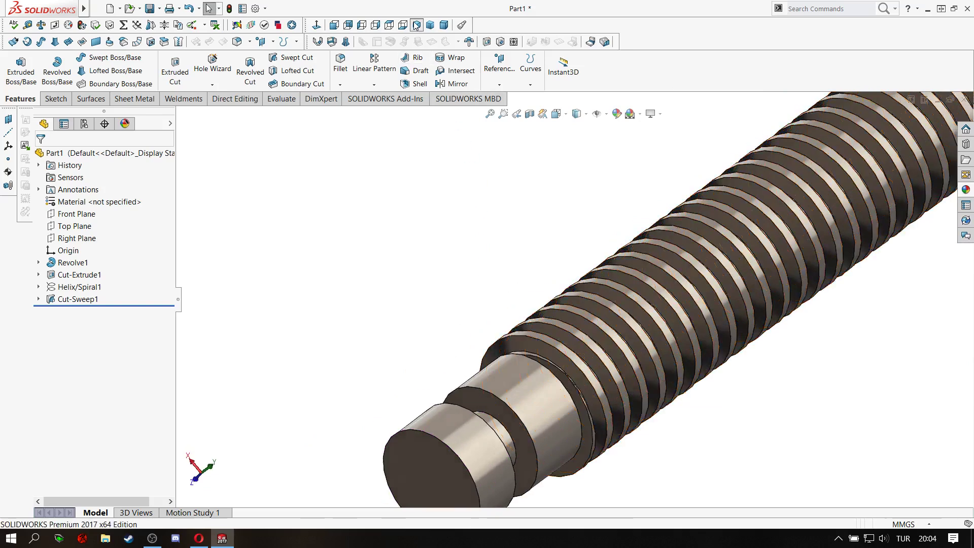
scroll(583, 415, "down", 2)
scroll(571, 304, "up", 2)
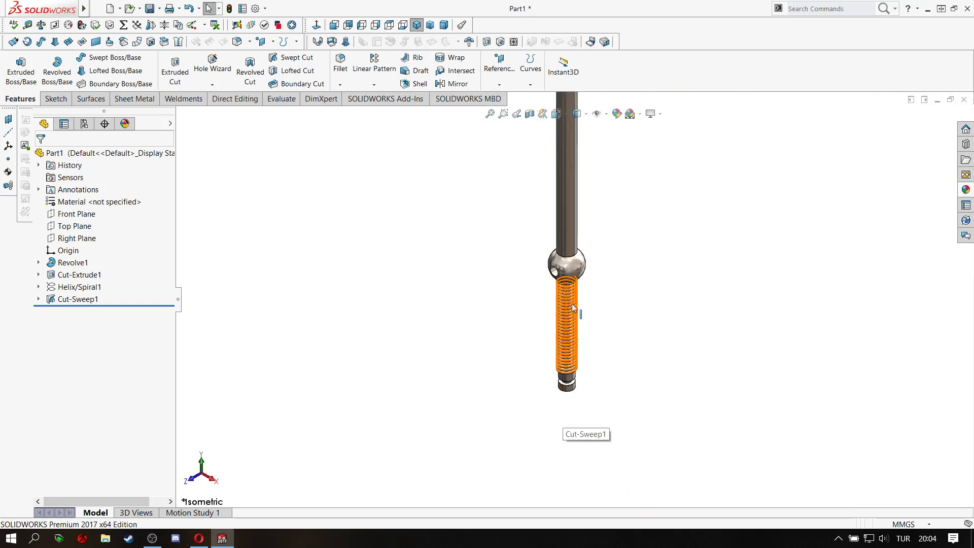
scroll(571, 303, "up", 2)
mouse_move(571, 304)
middle_mouse_down()
mouse_move(625, 240)
mouse_move(579, 285)
mouse_move(630, 211)
middle_mouse_up()
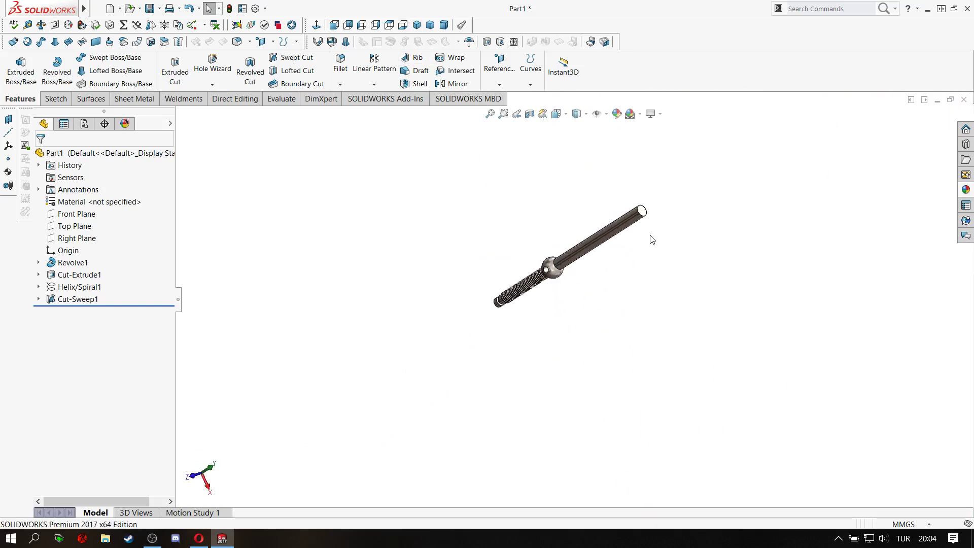
scroll(630, 211, "down", 2)
scroll(637, 174, "down", 2)
scroll(605, 237, "down", 1)
scroll(604, 234, "down", 1)
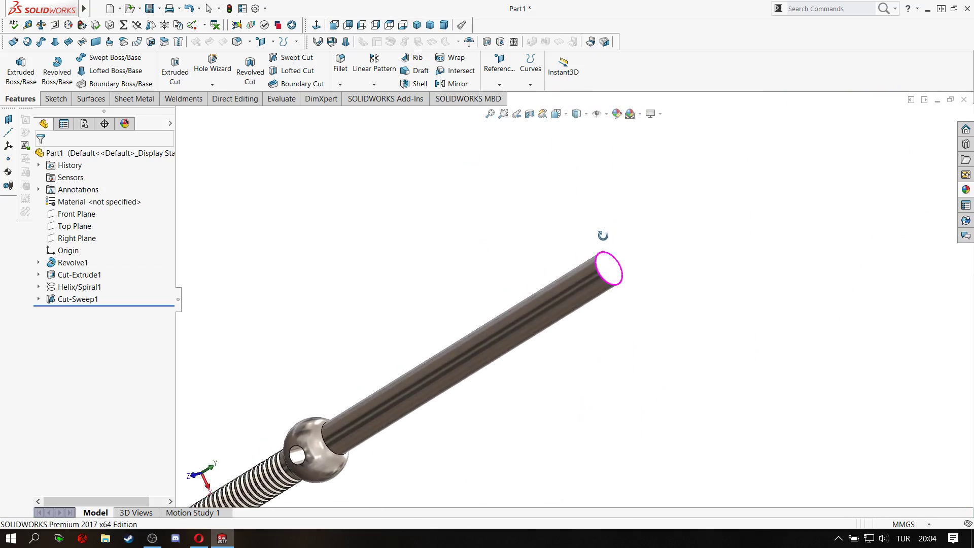
scroll(603, 232, "down", 1)
left_click(138, 8)
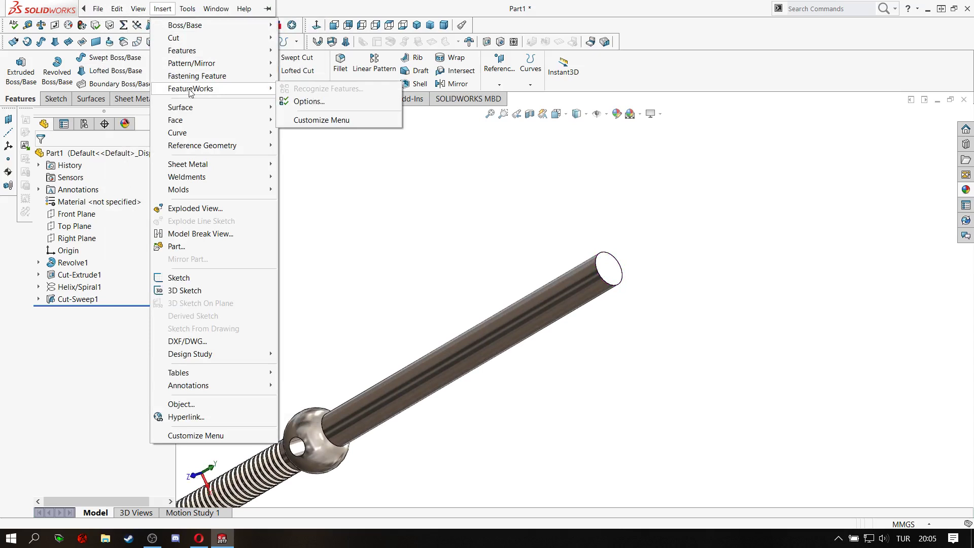
mouse_move(181, 51)
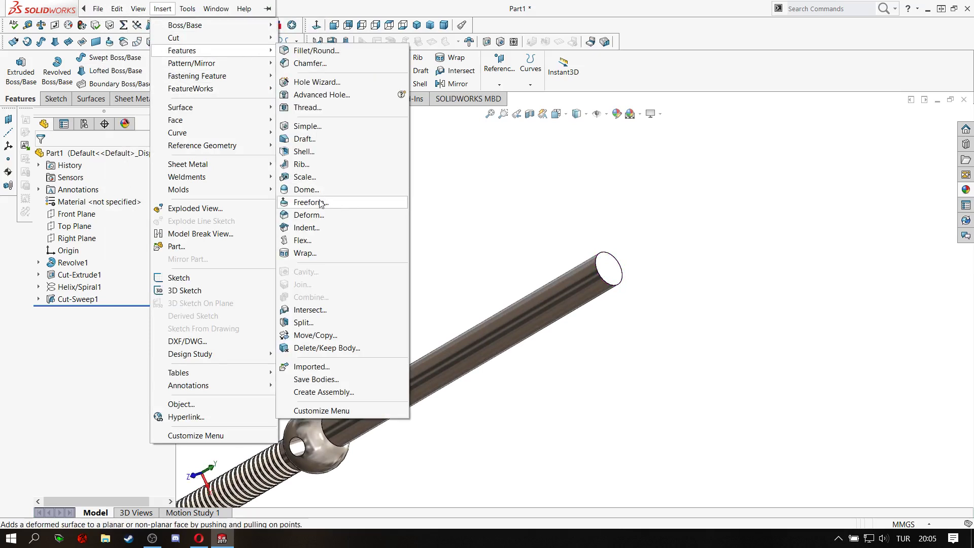
Add an elliptical 10 mm Dome1 on the shaft's plain end face and view the rod
left_click(324, 191)
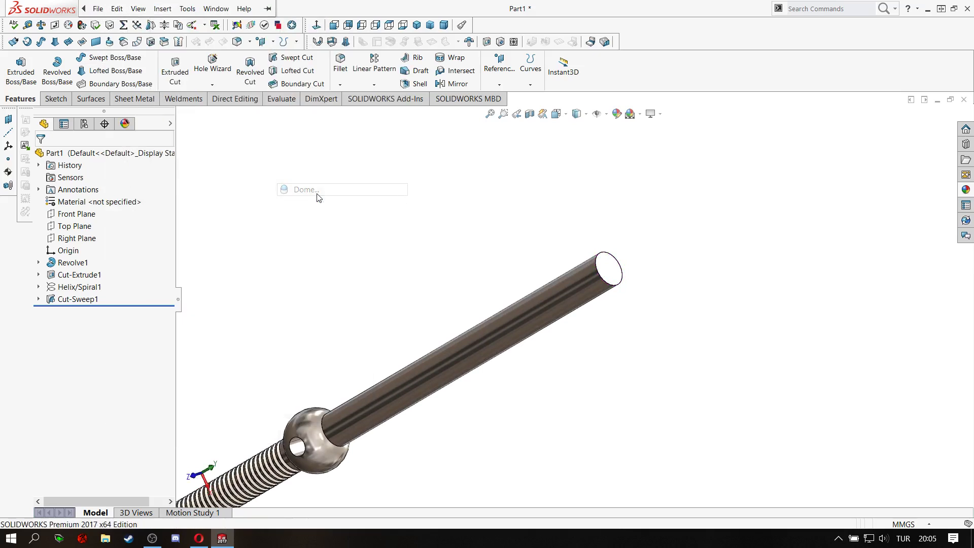
left_click(606, 267)
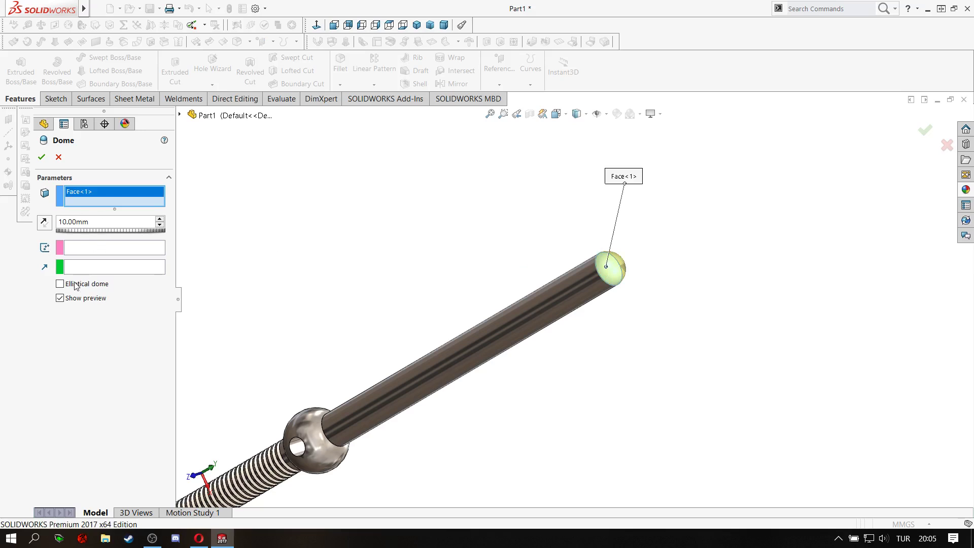
scroll(587, 260, "down", 2)
scroll(629, 304, "down", 2)
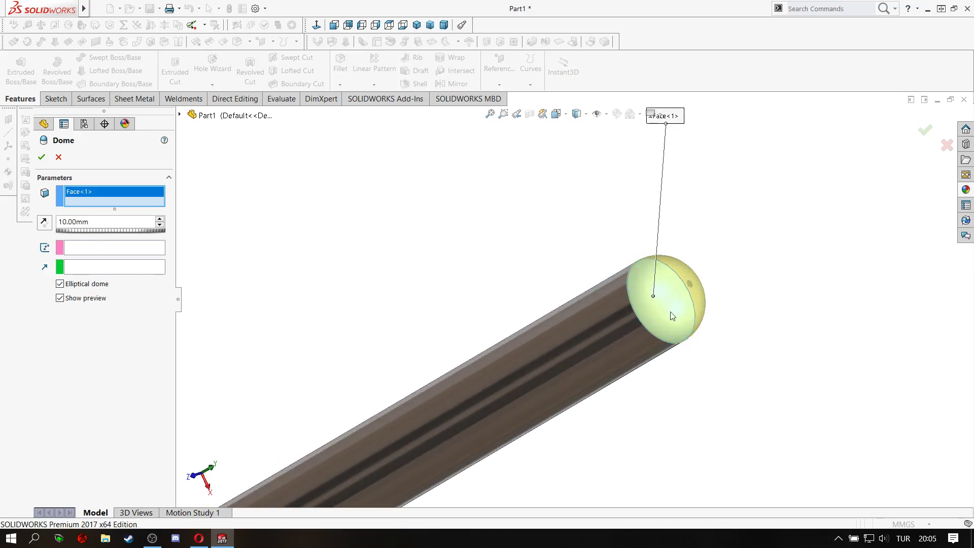
scroll(641, 358, "down", 3)
middle_click_drag(646, 412, 652, 396)
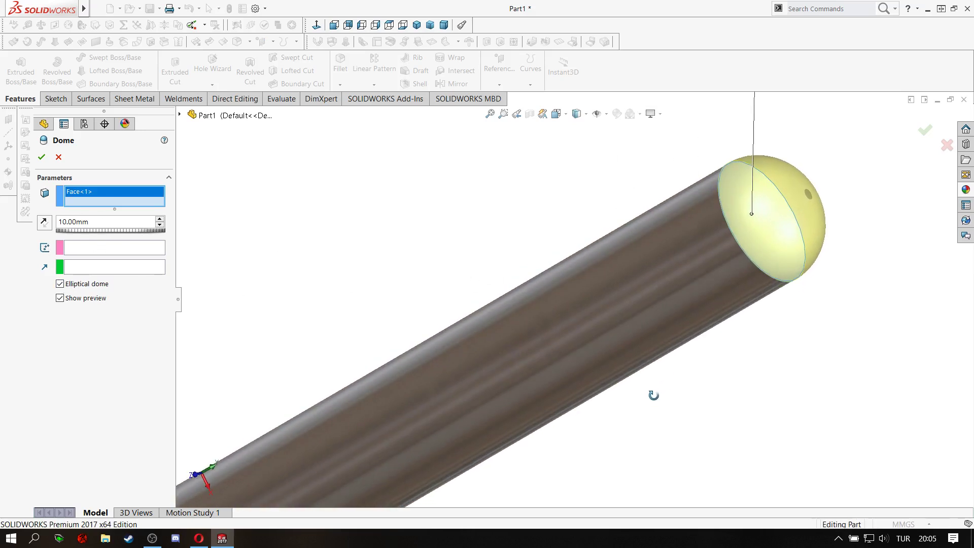
left_click(42, 157)
scroll(560, 230, "up", 1)
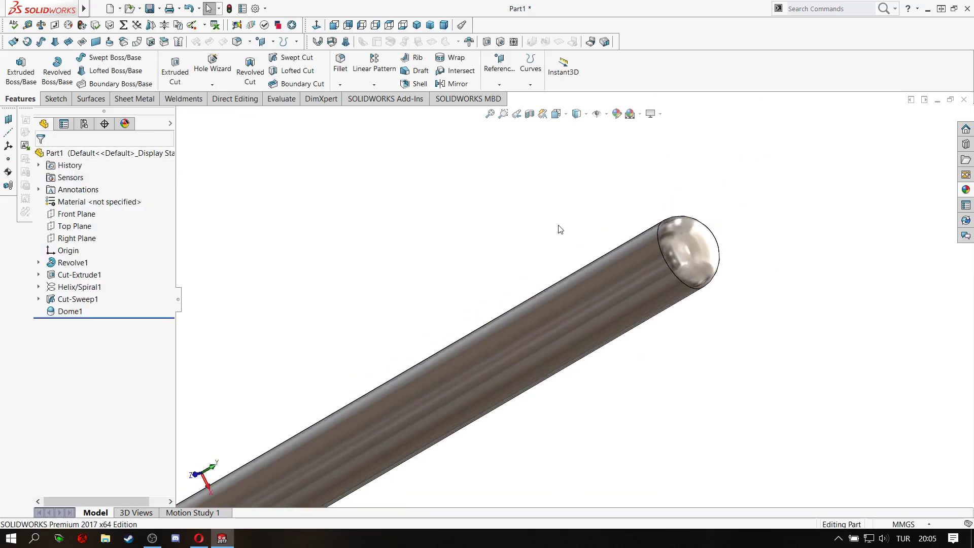
scroll(513, 279, "up", 2)
scroll(467, 330, "up", 2)
scroll(476, 398, "down", 1)
mouse_move(460, 394)
middle_mouse_down()
mouse_move(494, 323)
mouse_move(495, 288)
middle_mouse_up()
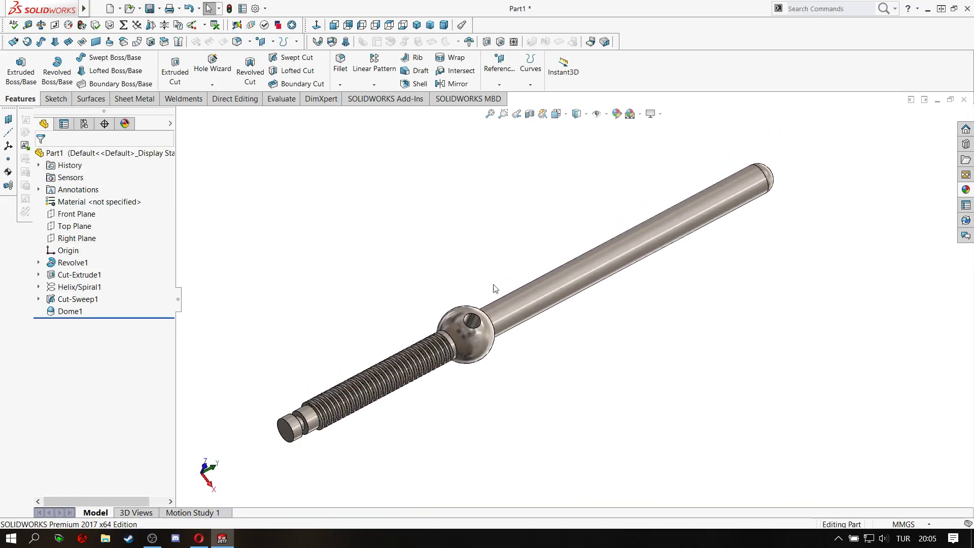
Set shaded and wireframe image quality to maximum in Document Properties, then orbit the shaft
left_click(254, 8)
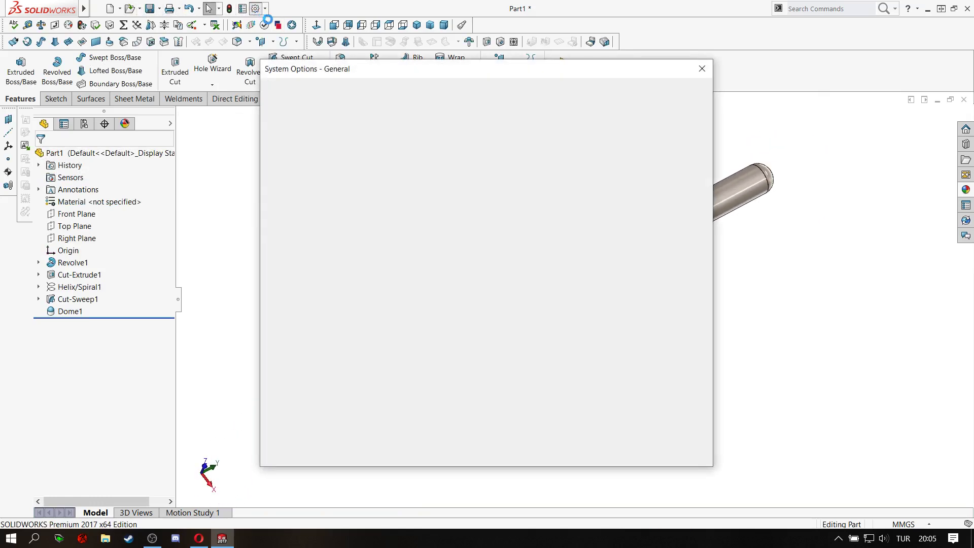
left_click(355, 92)
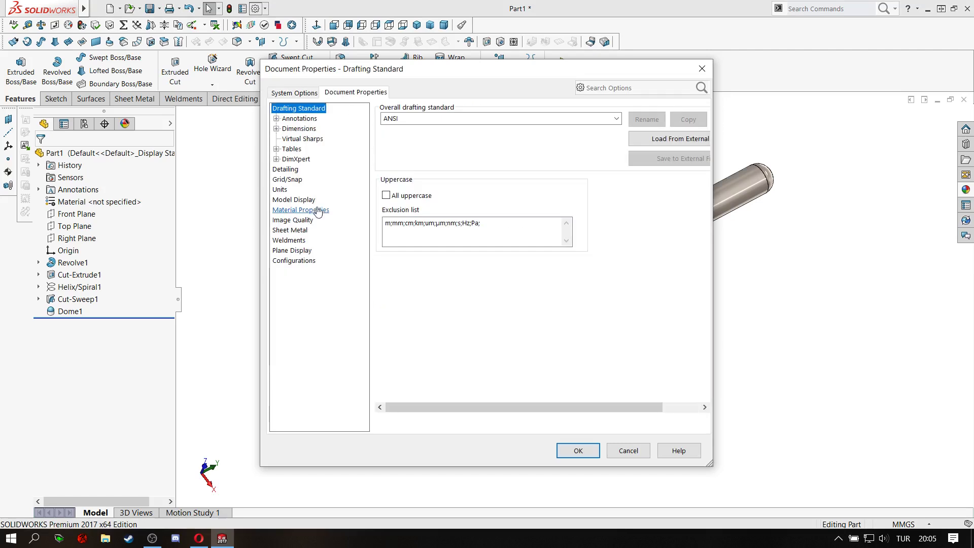
left_click(292, 220)
left_click_drag(482, 134, 601, 131)
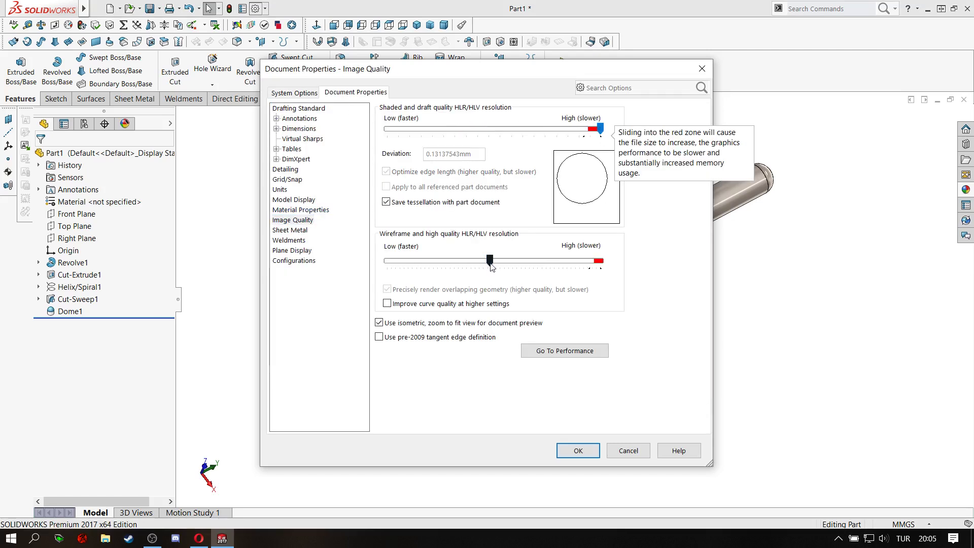
left_click_drag(490, 261, 601, 261)
left_click(578, 451)
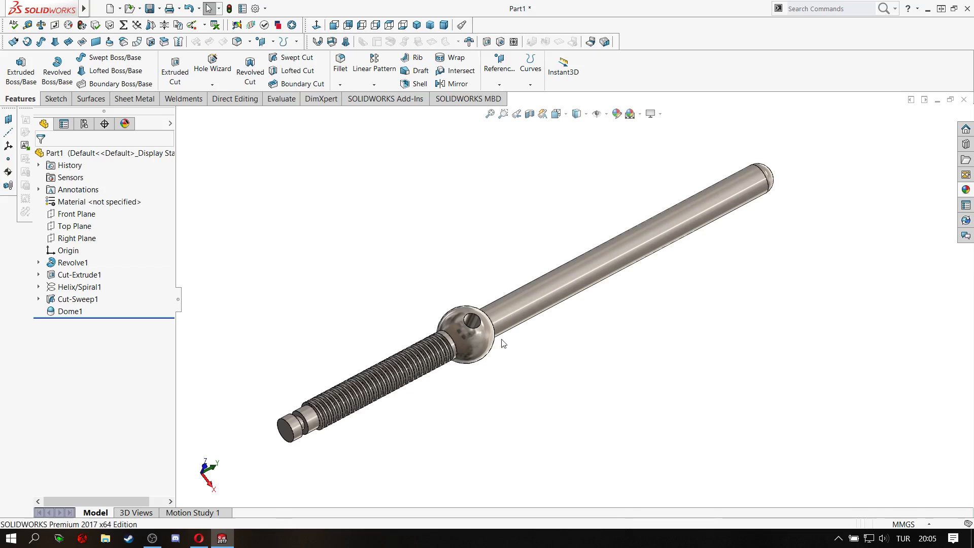
mouse_move(575, 333)
middle_mouse_down()
mouse_move(496, 334)
mouse_move(428, 406)
mouse_move(589, 313)
mouse_move(596, 337)
mouse_move(569, 256)
mouse_move(587, 320)
mouse_move(598, 280)
middle_mouse_up()
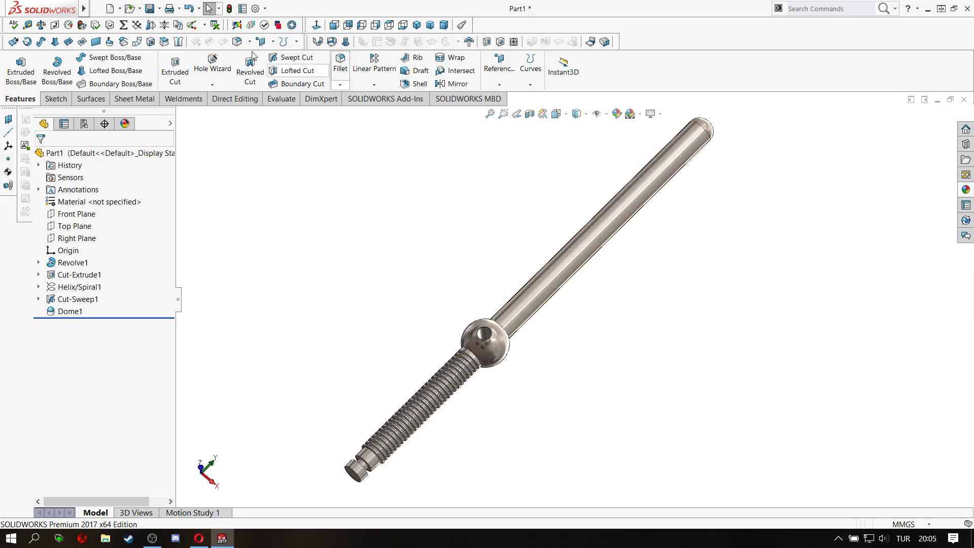
Start Save As and create a new desktop folder named Pipe Cutting Tool
left_click(159, 8)
left_click(162, 38)
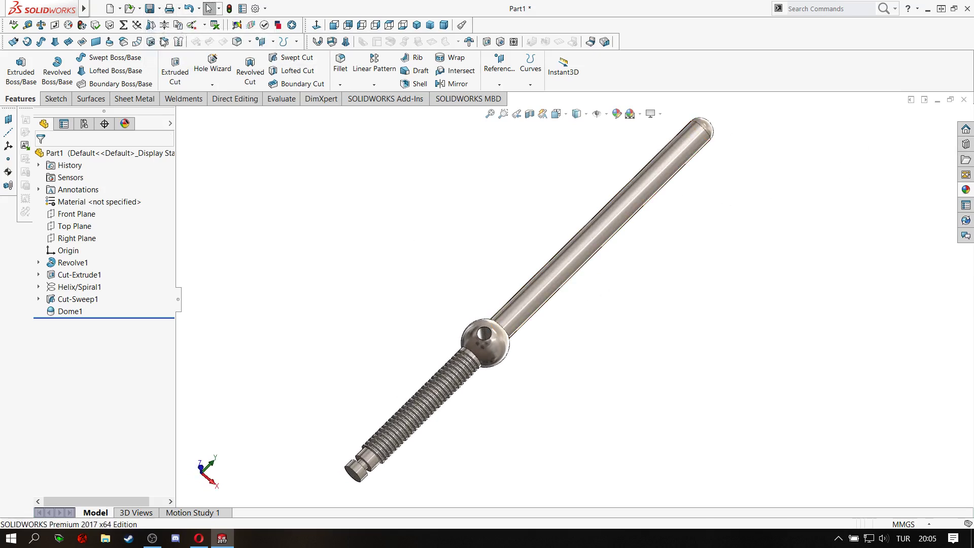
scroll(353, 177, "up", 3)
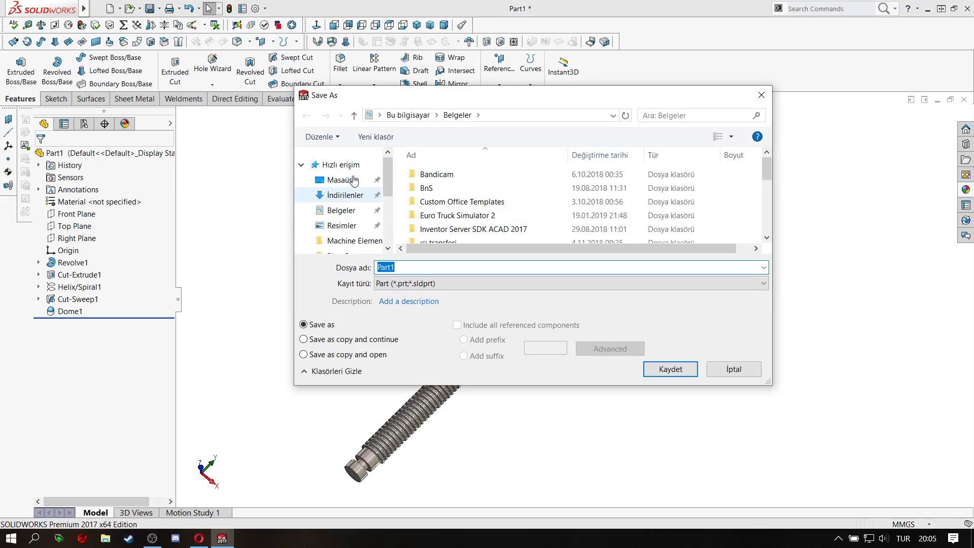
left_click(340, 180)
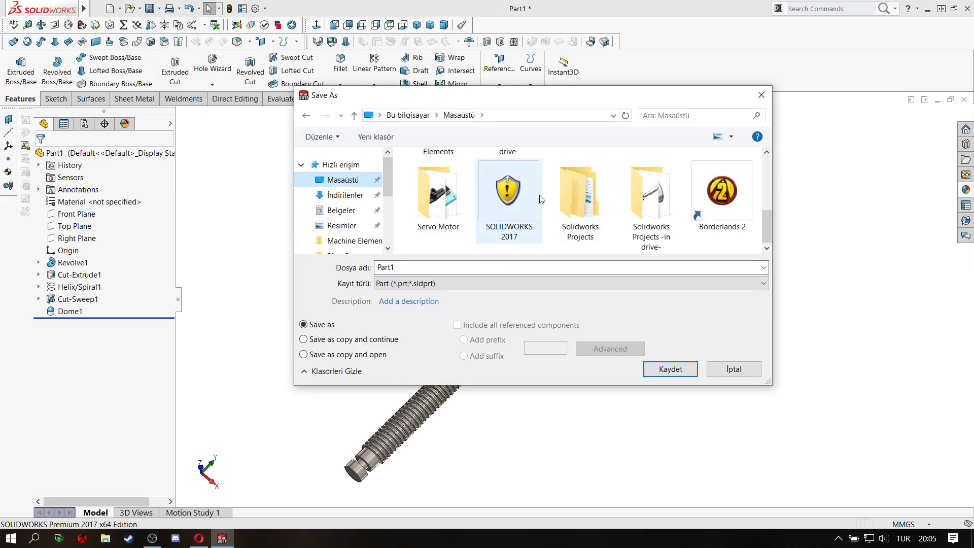
left_click(382, 136)
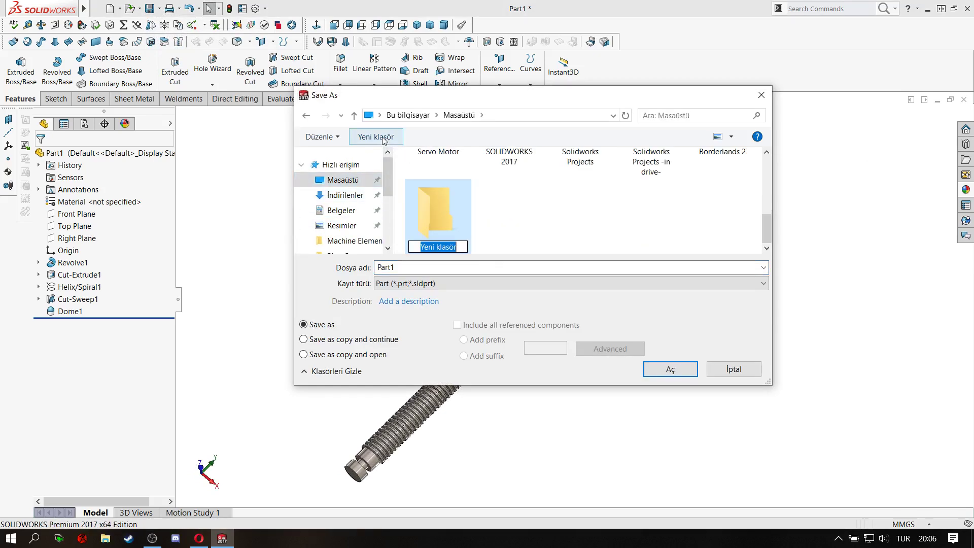
type("Pipe Cutting Tool")
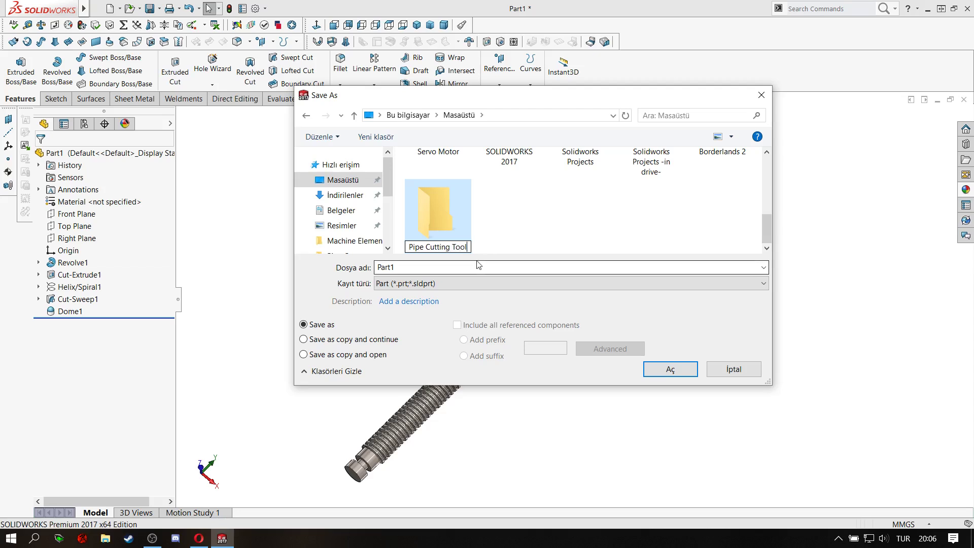
key("Return")
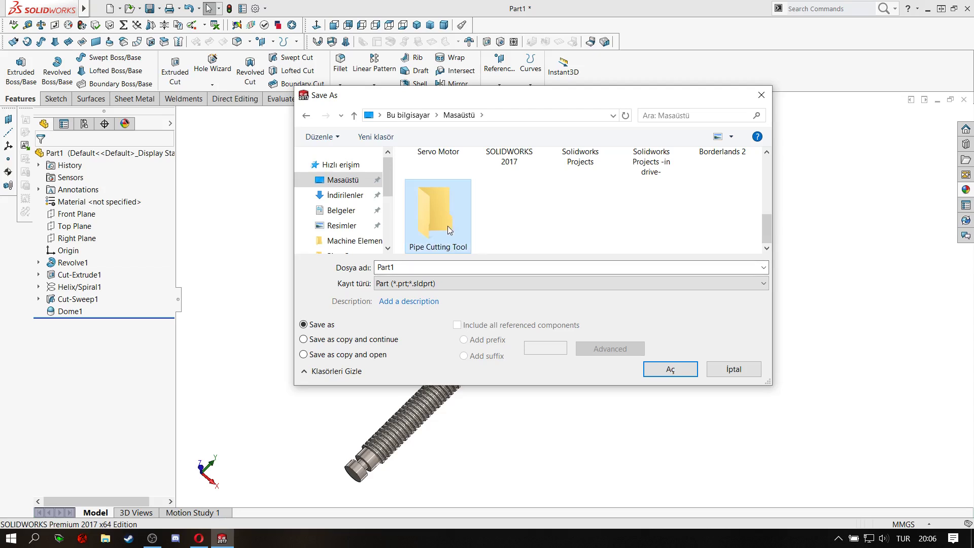
Save the part as 'Part #1 Screw' inside the Pipe Cutting Tool folder
double_click(448, 227)
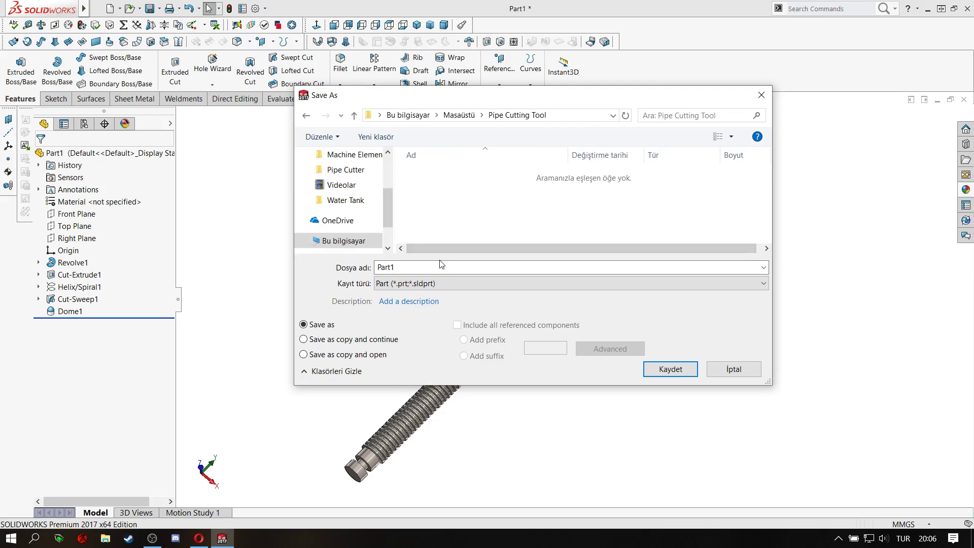
key("BackSpace")
scroll(458, 236, "down", 5)
scroll(528, 239, "up", 2)
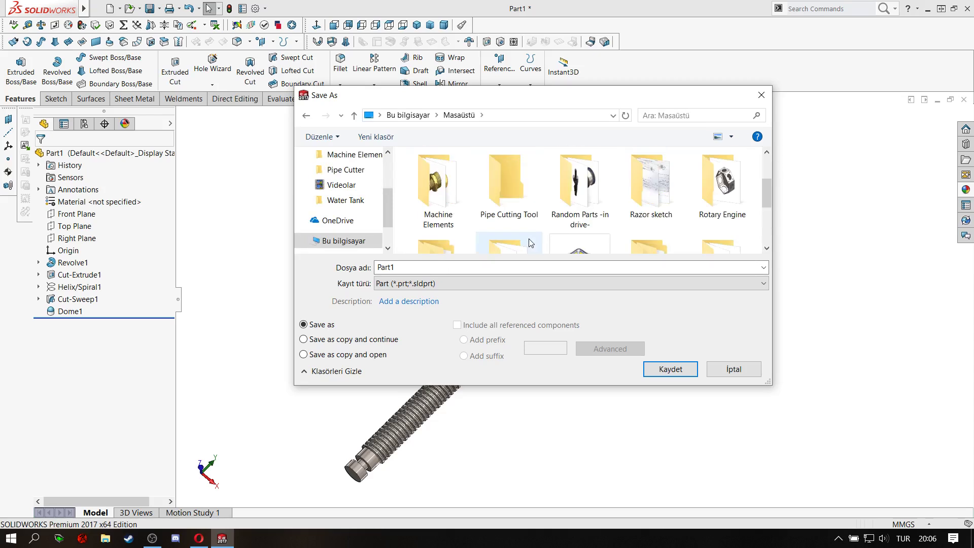
double_click(518, 208)
double_click(404, 267)
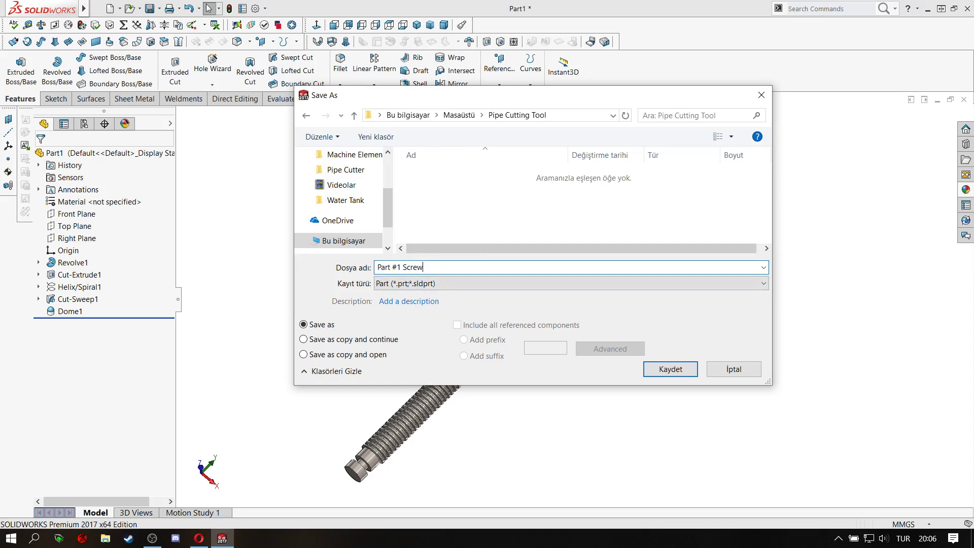
left_click(662, 368)
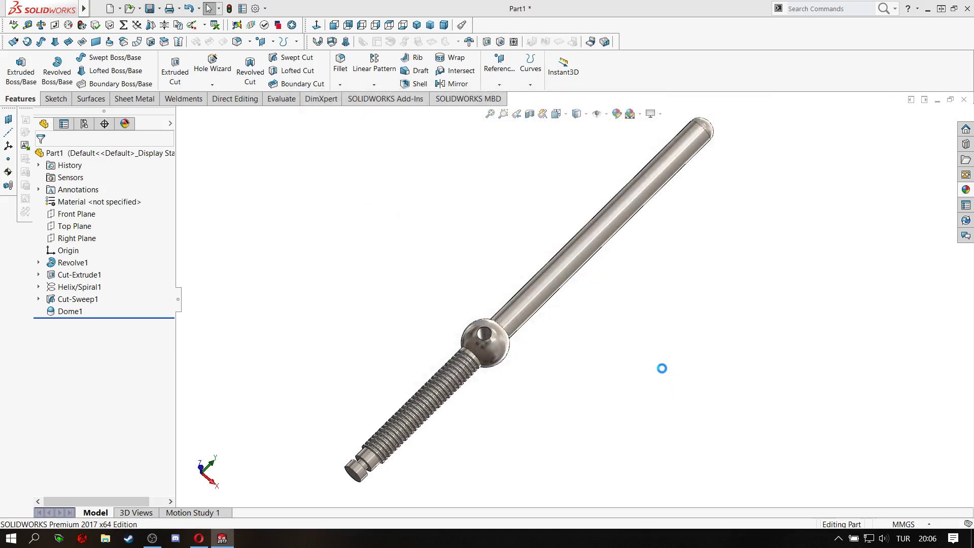